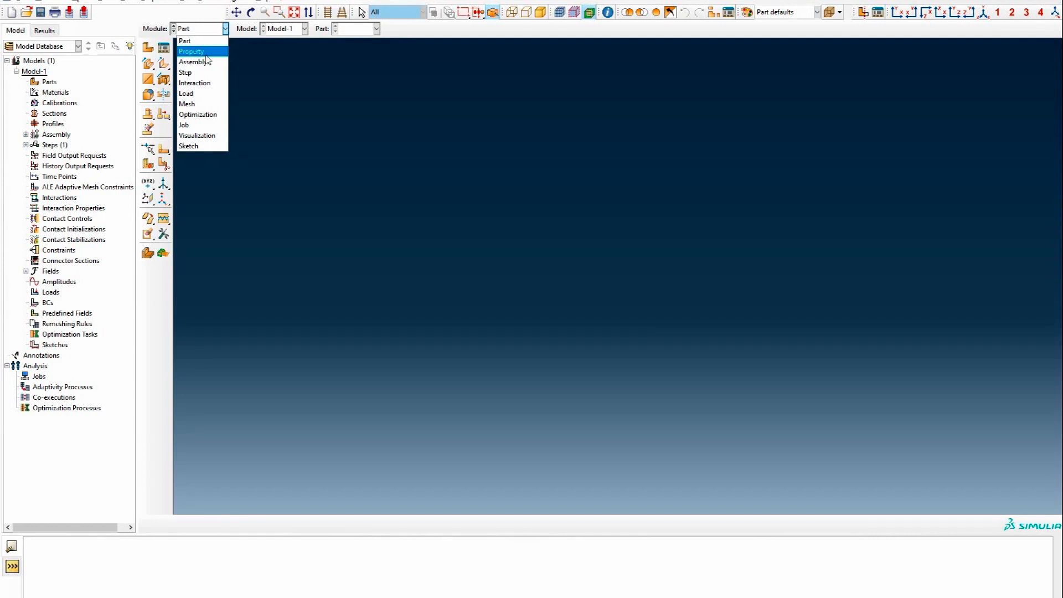
click(203, 52)
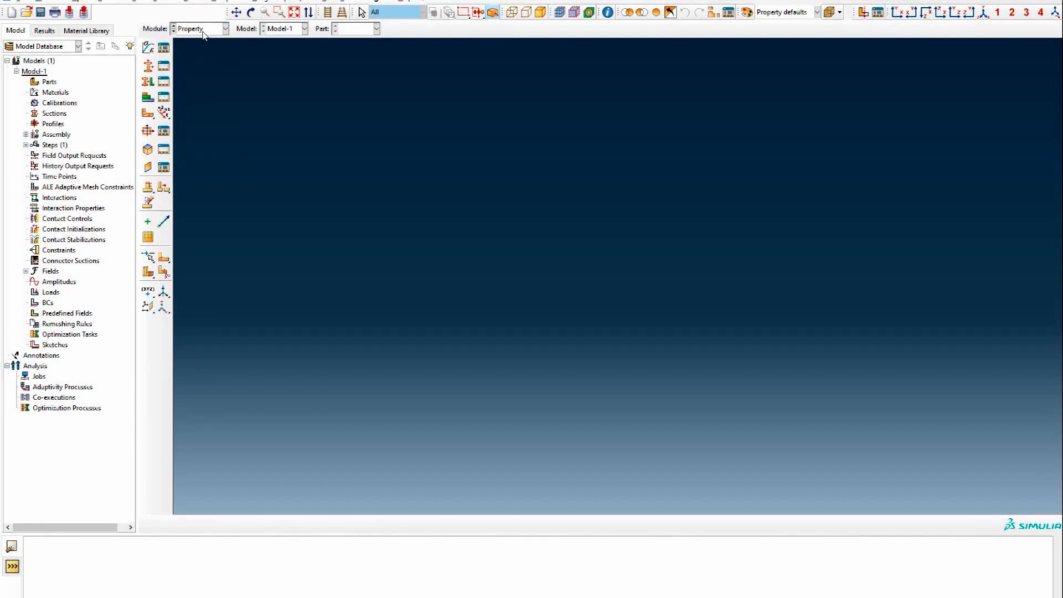
click(203, 33)
click(196, 42)
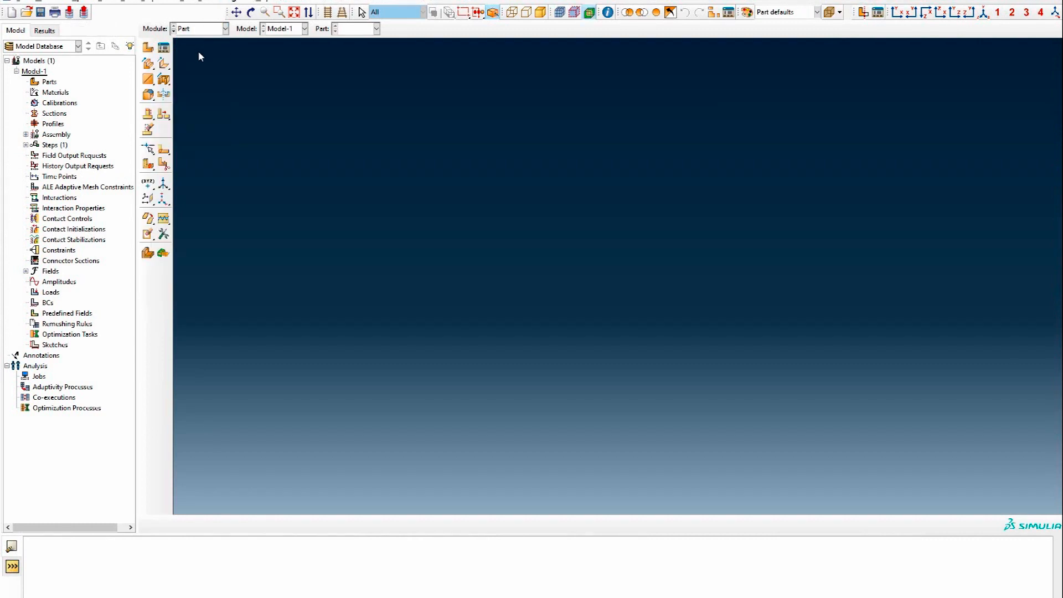
click(194, 28)
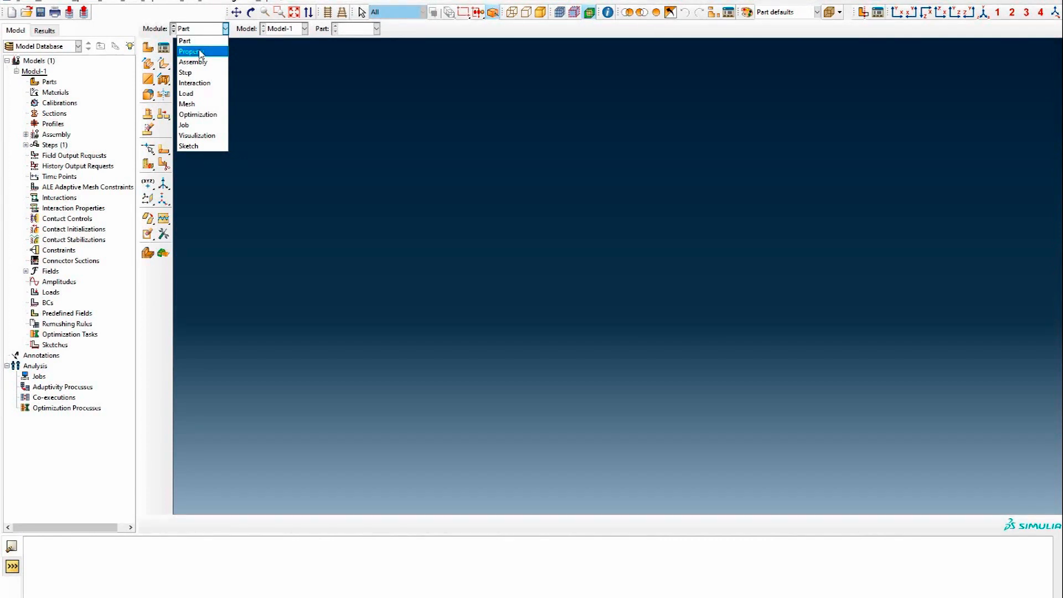
click(291, 78)
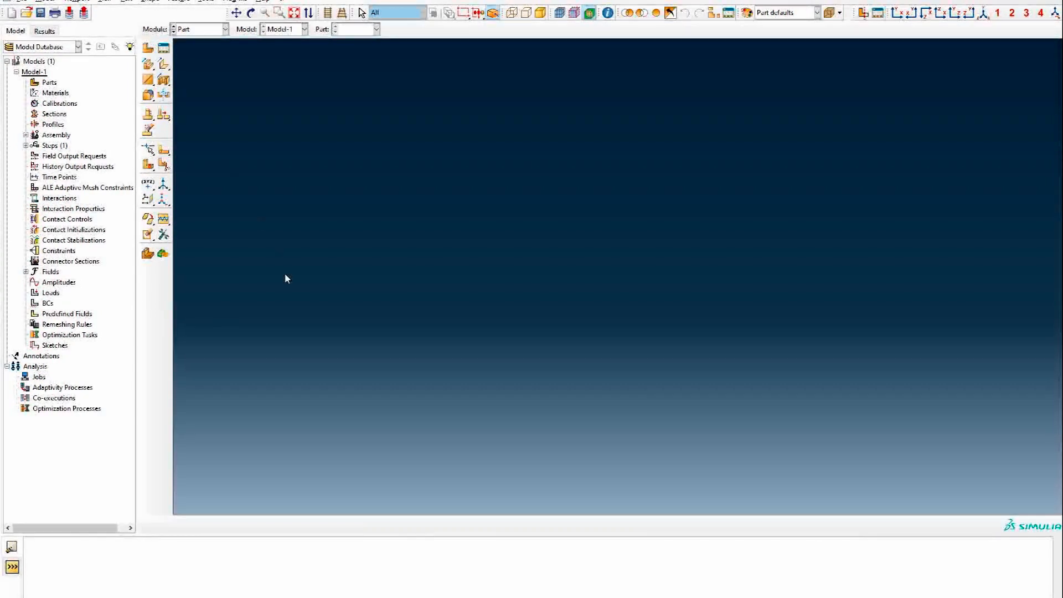
click(354, 597)
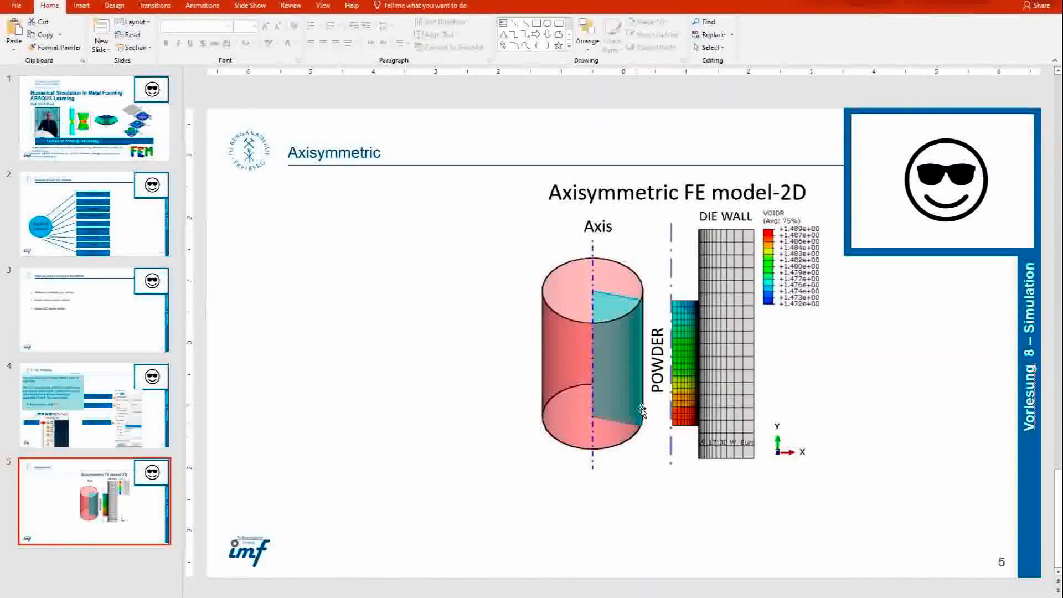
click(355, 596)
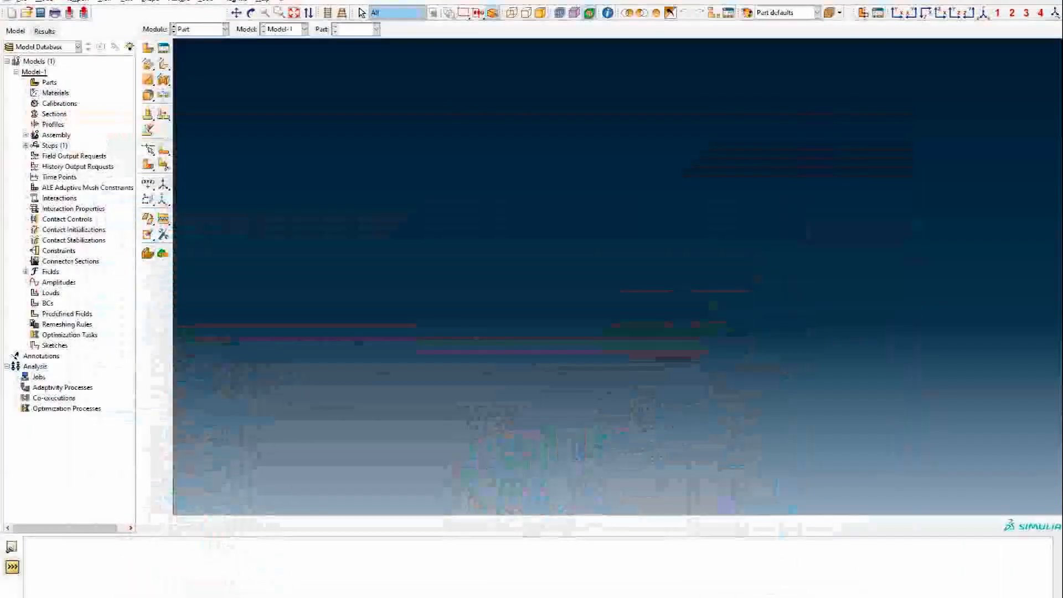
- Create an axisymmetric discrete rigid wire part named Die with an approximate size of 1
click(149, 50)
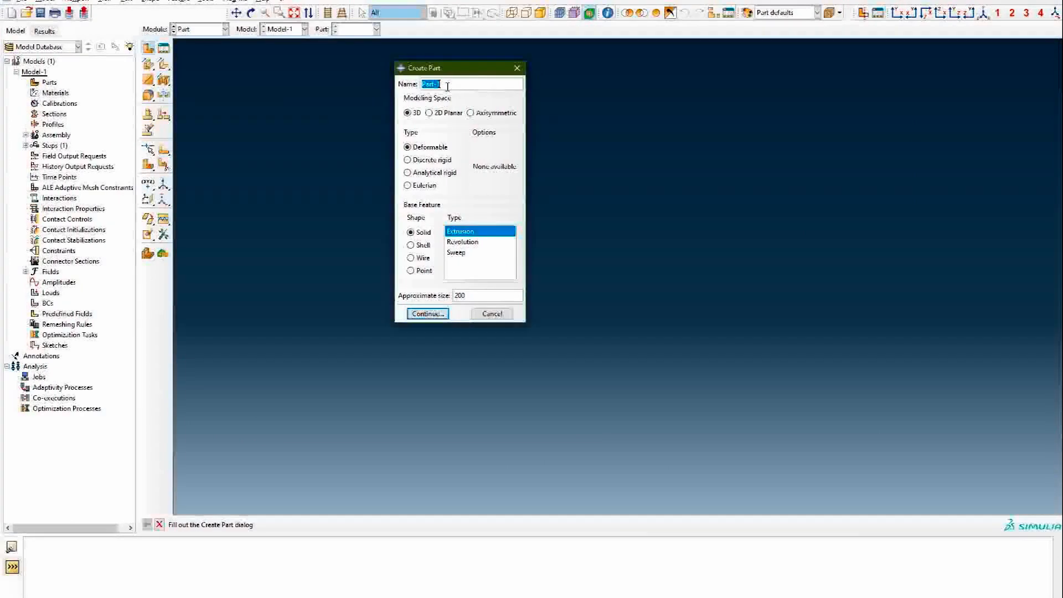
text(O)
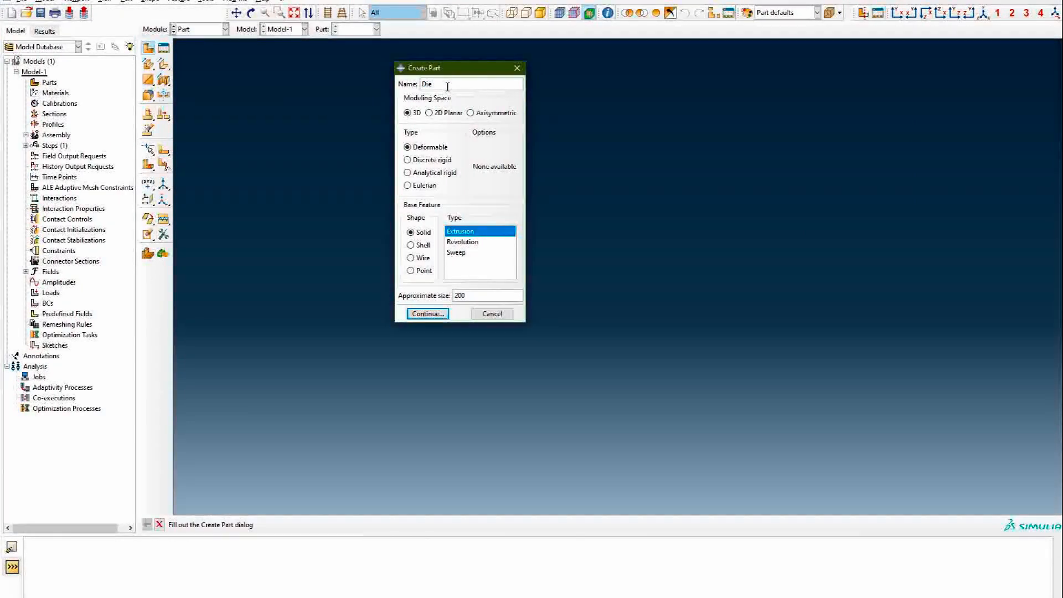
click(478, 113)
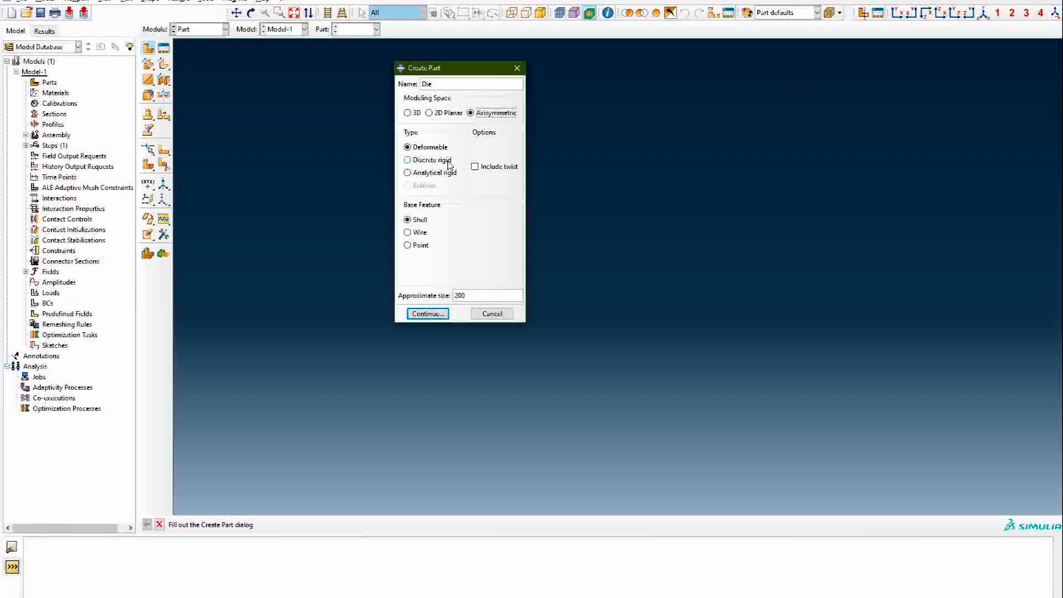
click(465, 297)
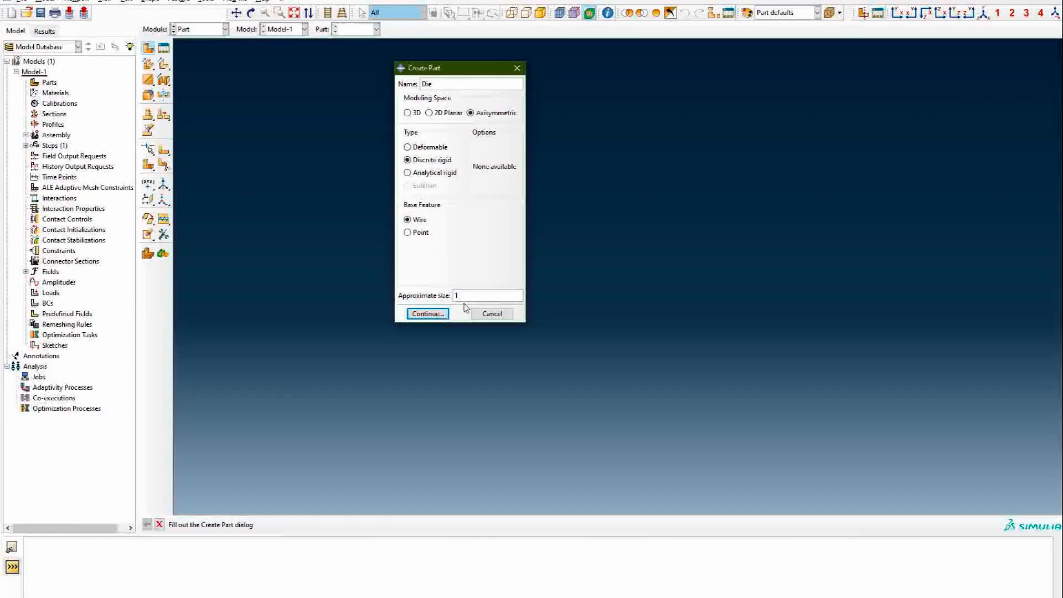
text(1)
click(429, 314)
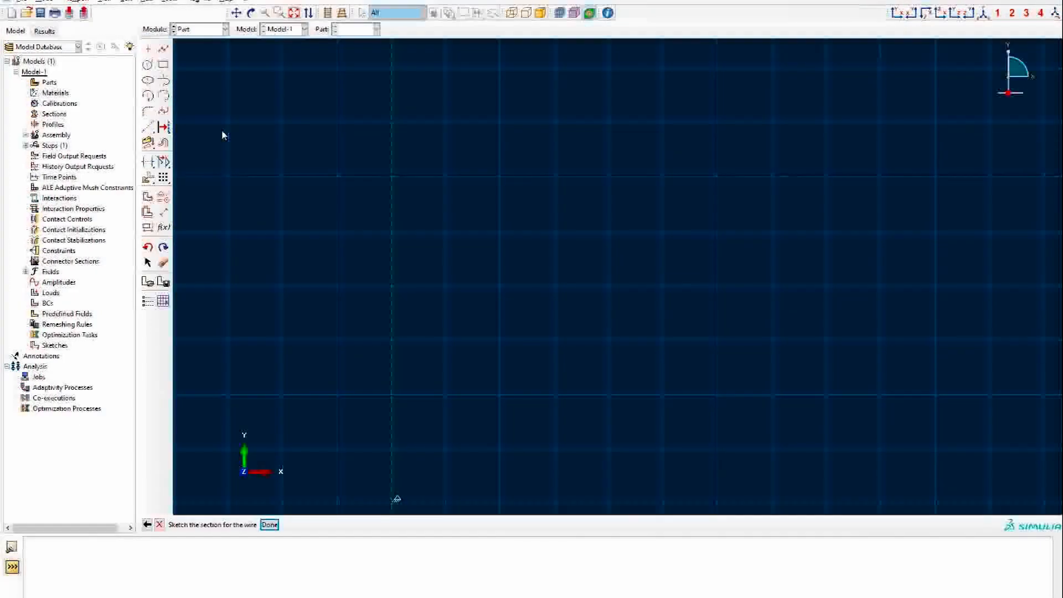
- Sketch an open three-line die profile with a vertical middle line about 0.06 long at x 0.04 and both ends flaring outward
click(164, 51)
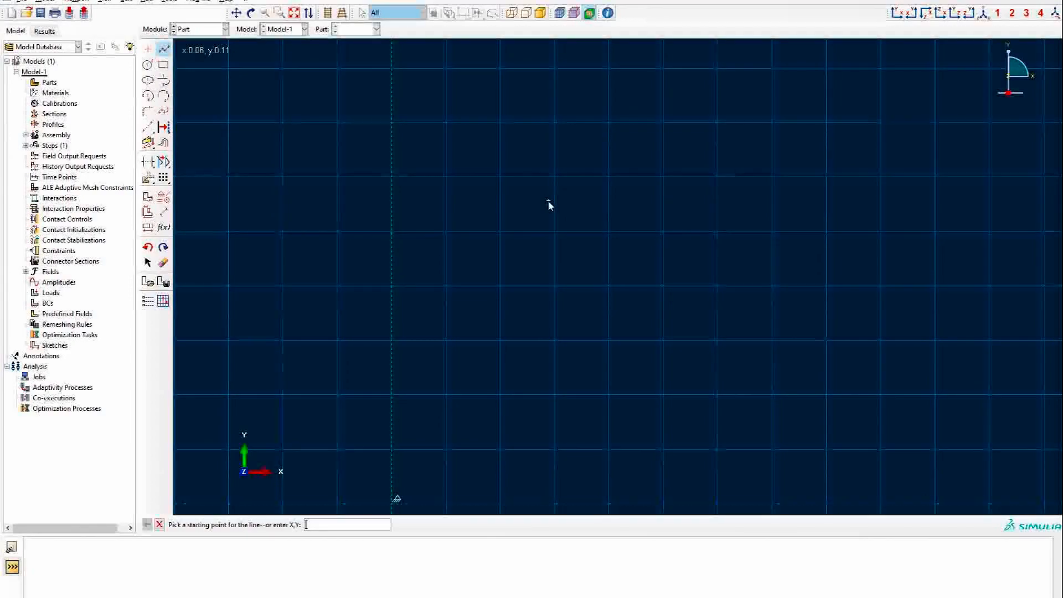
click(554, 122)
click(500, 231)
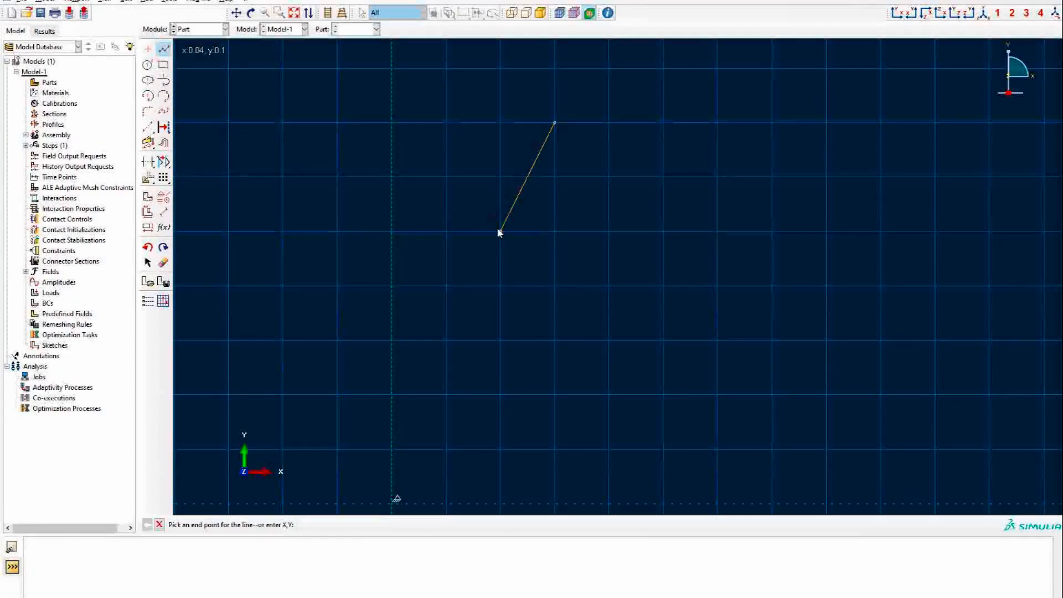
click(500, 394)
click(554, 449)
middle_click(546, 368)
scroll(469, 208, down, 3)
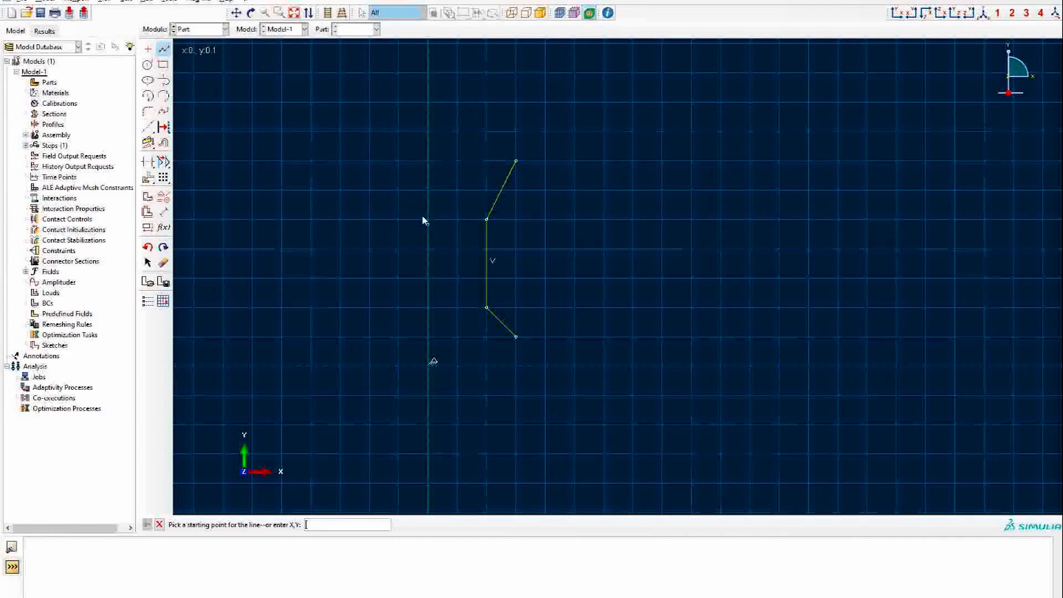
scroll(540, 176, down, 3)
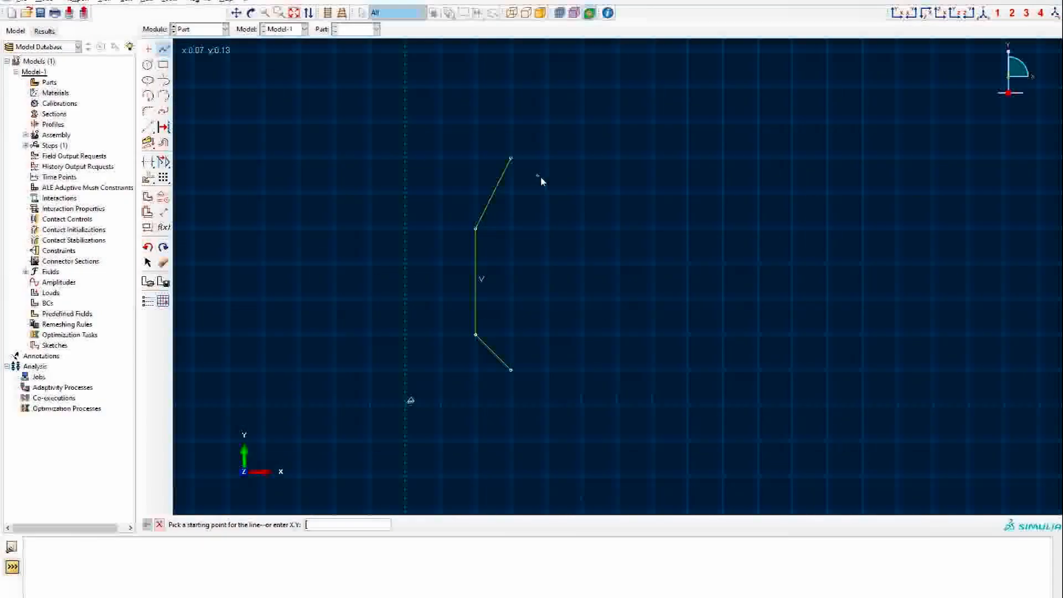
- Dimension the vertical middle line of the profile and set its length to 0.01
click(165, 216)
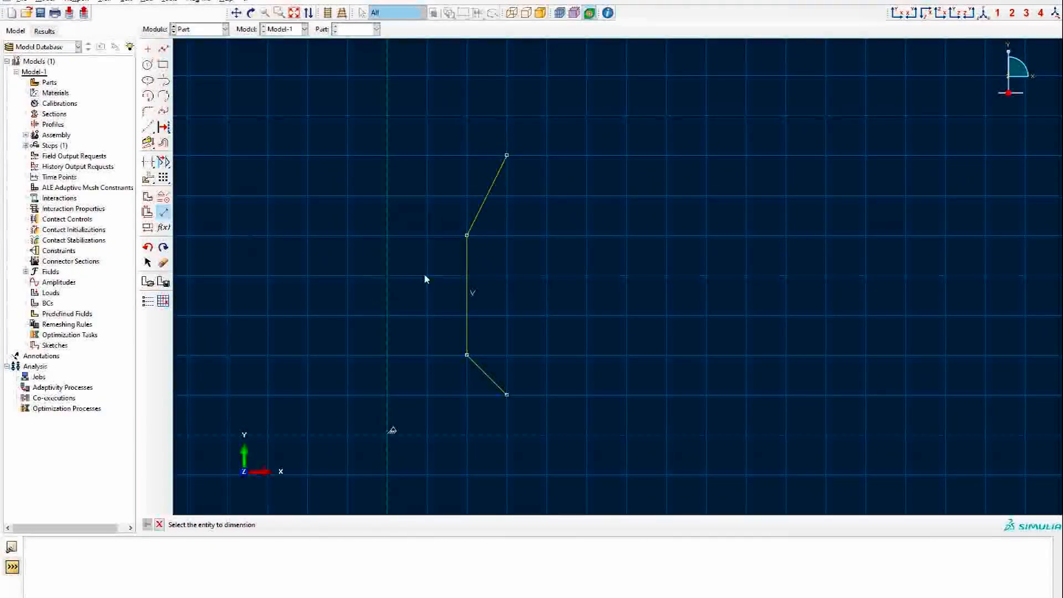
click(467, 286)
click(550, 294)
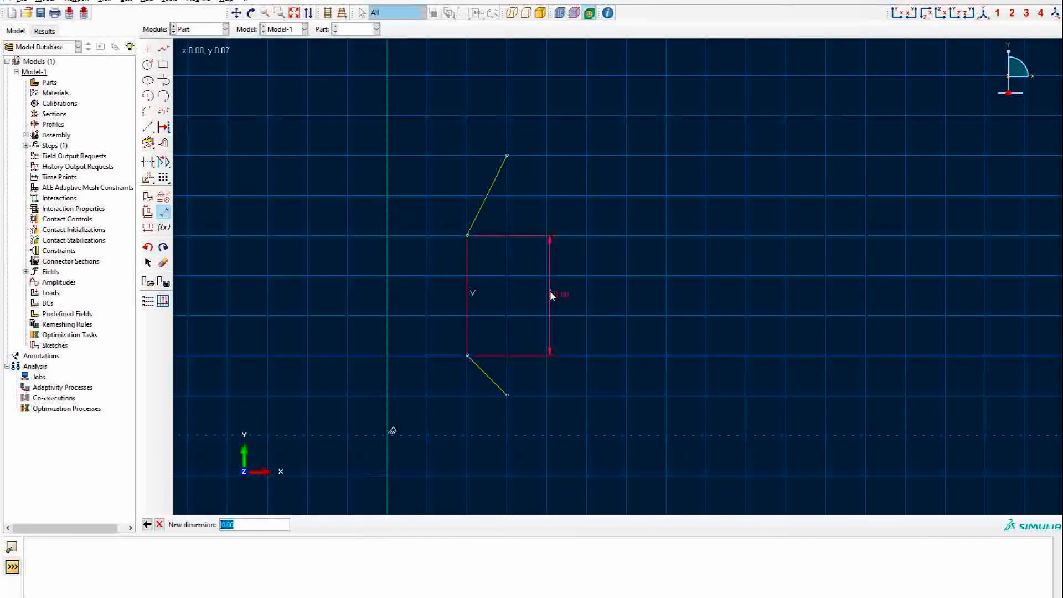
text(0)
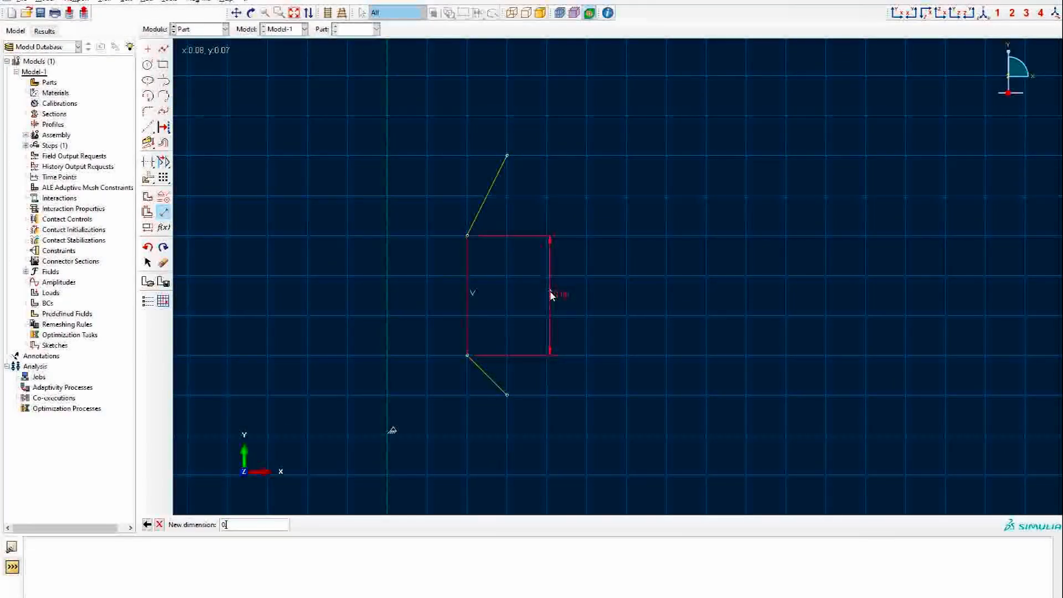
text(.01)
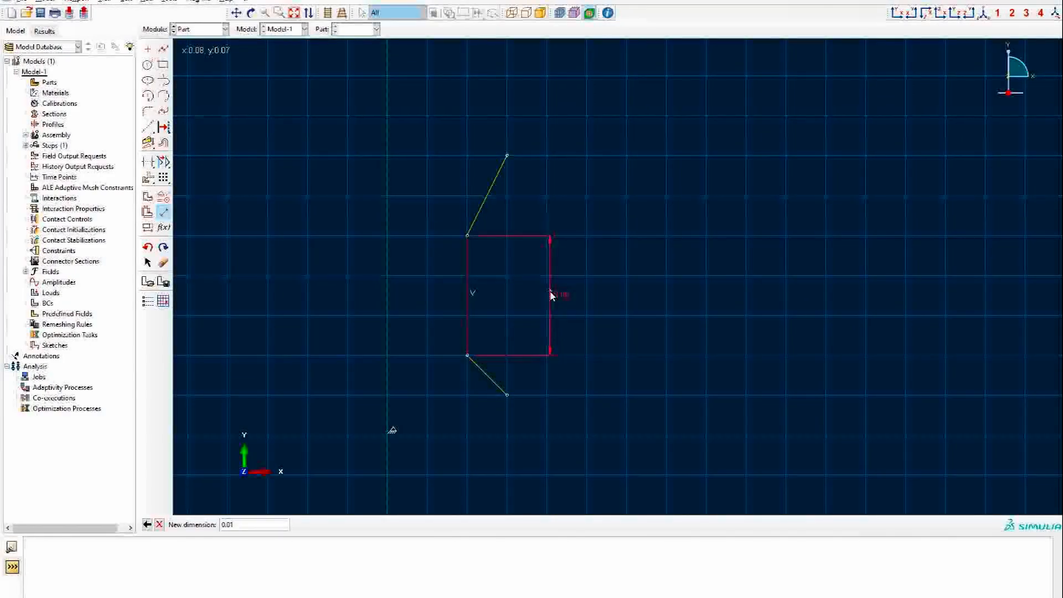
key(Return)
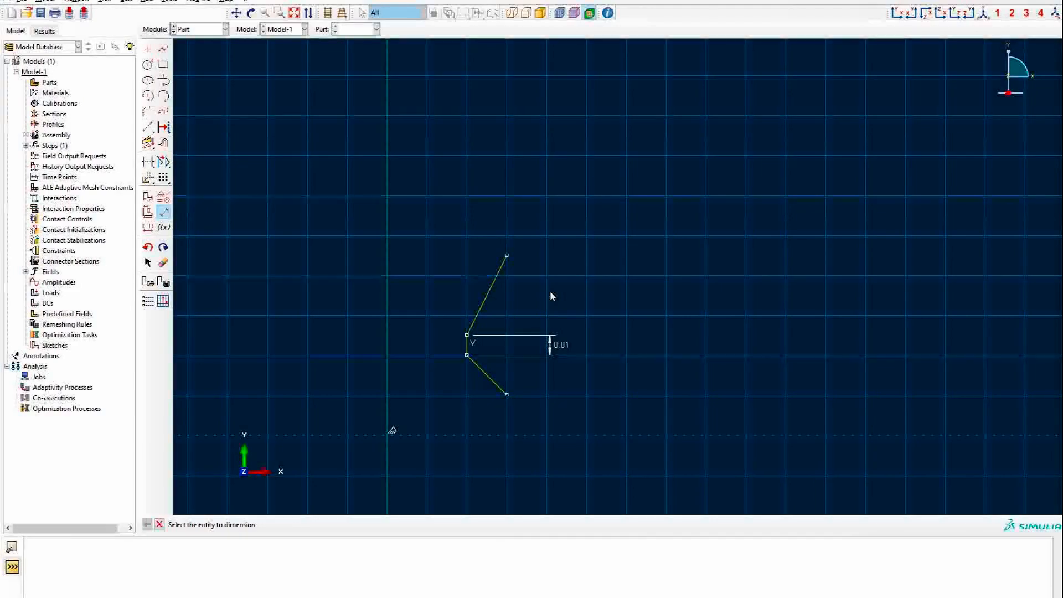
- Fillet both corners between the vertical line and the slanted lines with a radius of 0.002
scroll(520, 316, up, 1)
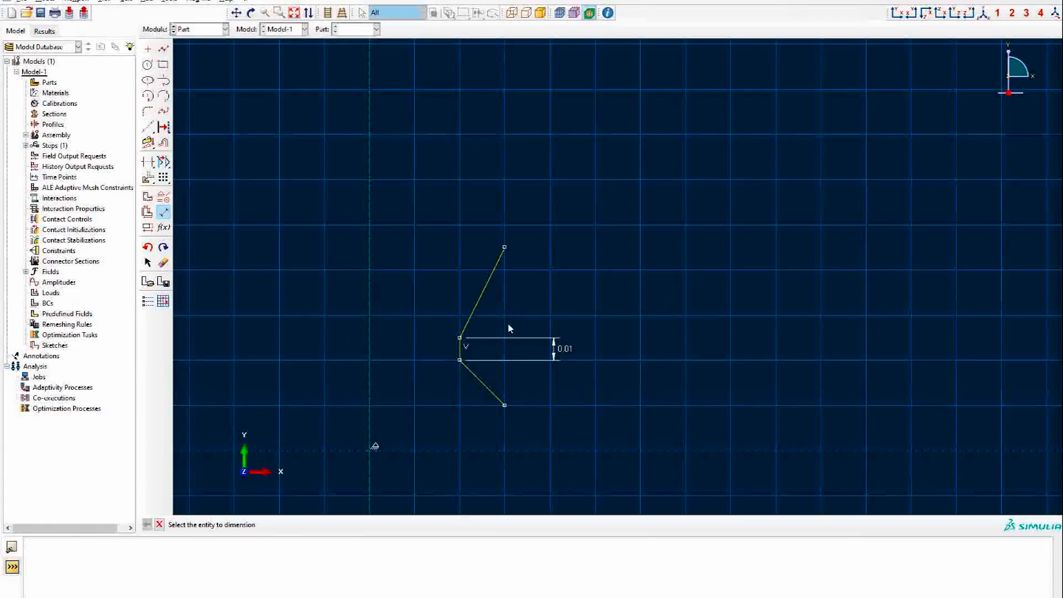
scroll(509, 326, up, 1)
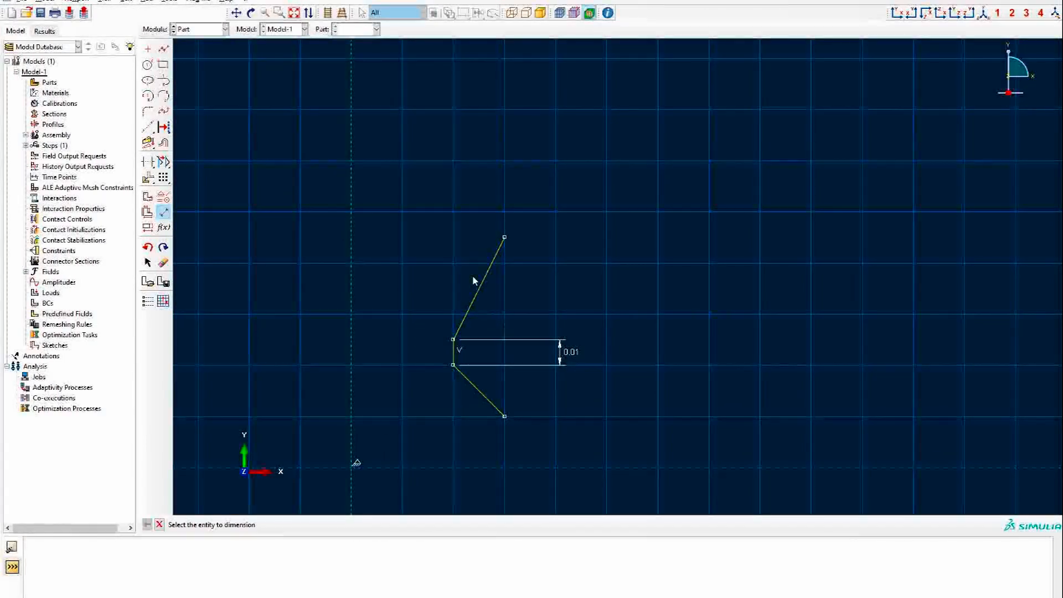
scroll(470, 365, up, 1)
scroll(472, 366, up, 2)
scroll(473, 360, up, 2)
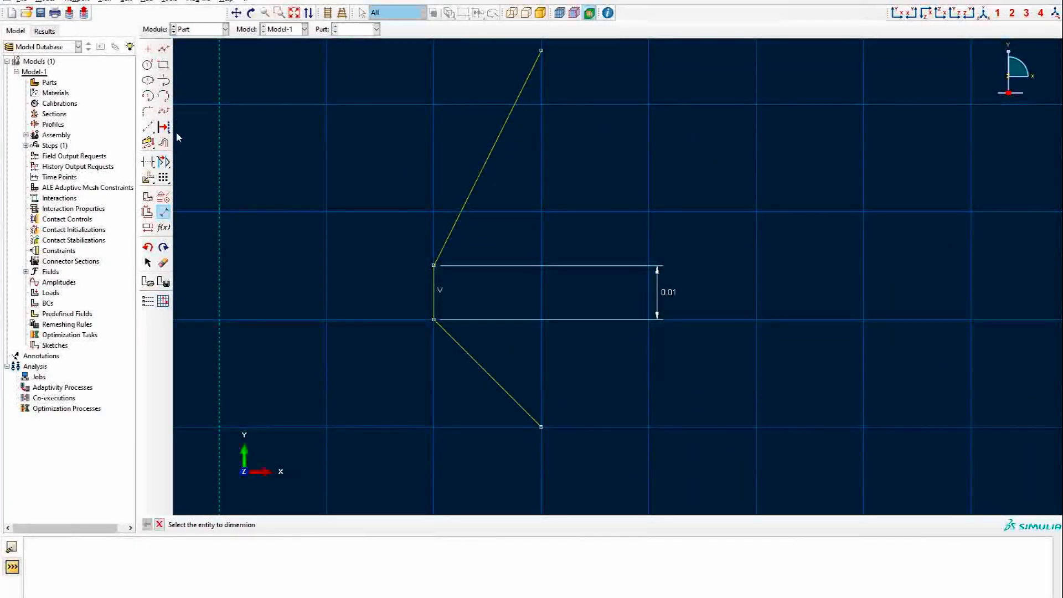
click(148, 112)
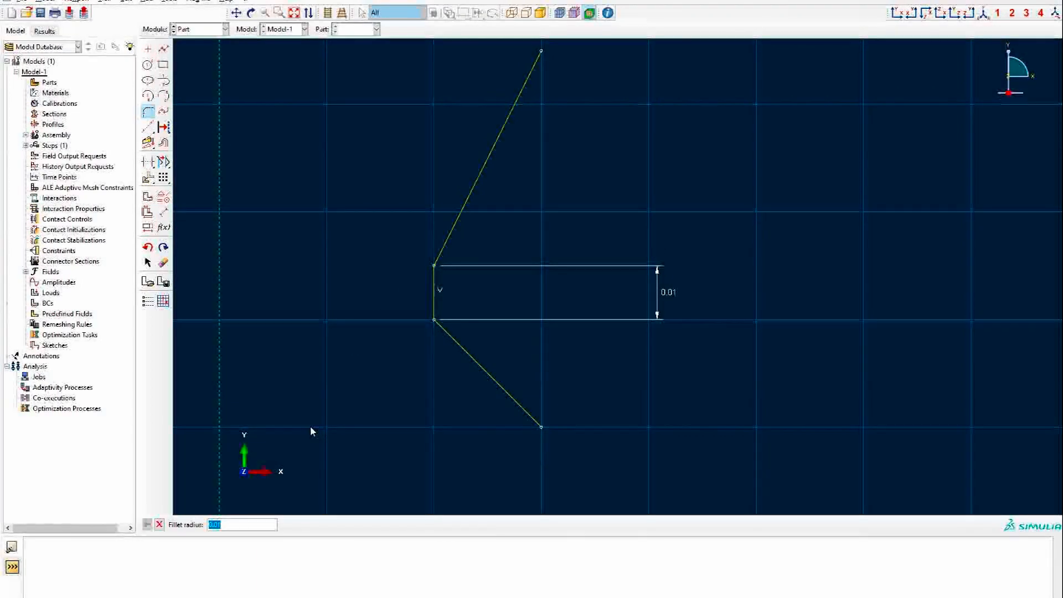
text(0.002)
key(Return)
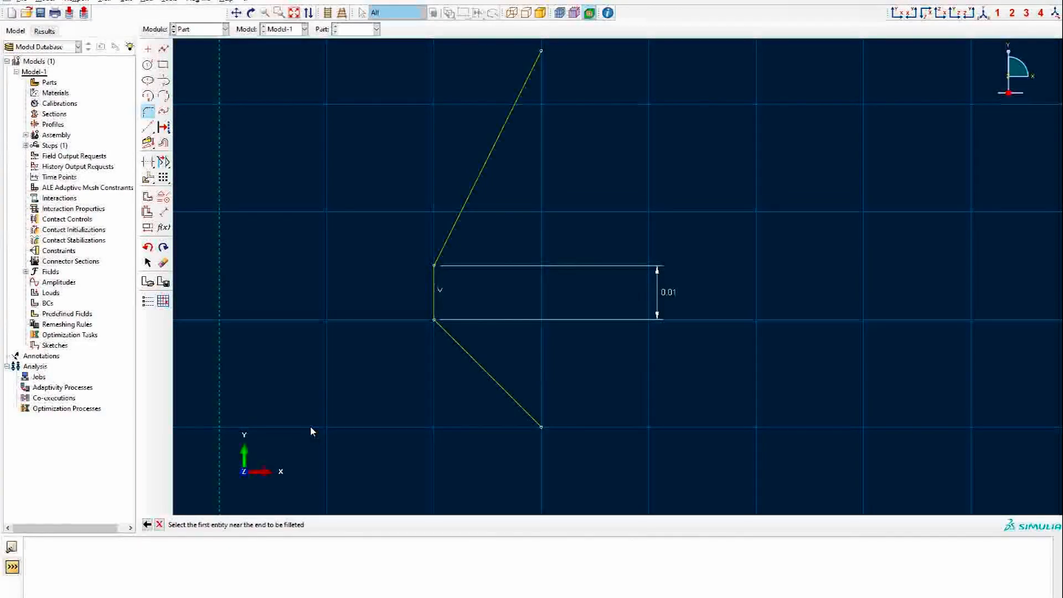
click(452, 235)
click(436, 286)
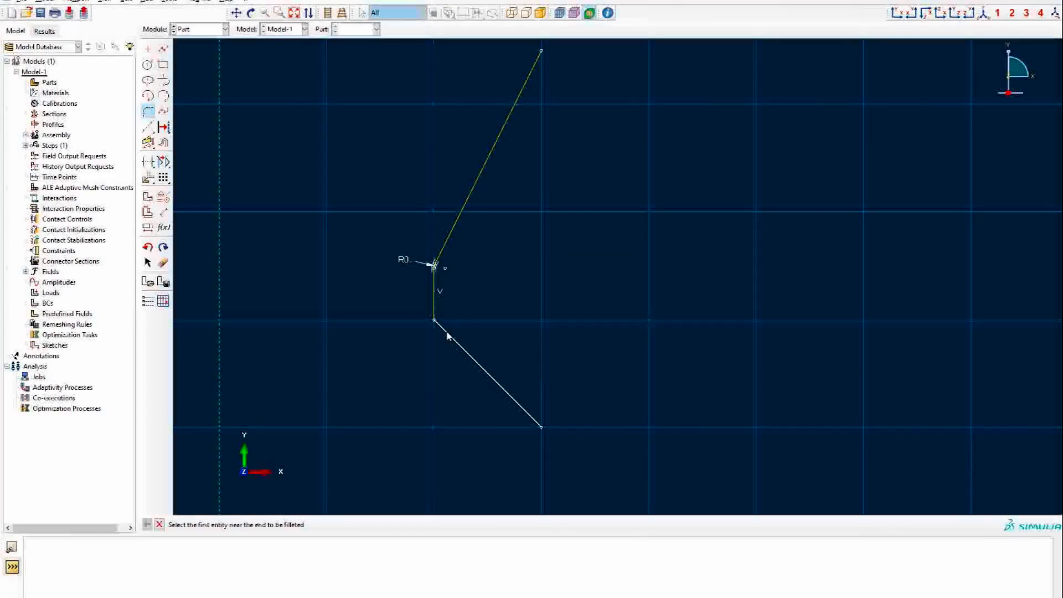
click(447, 333)
click(435, 311)
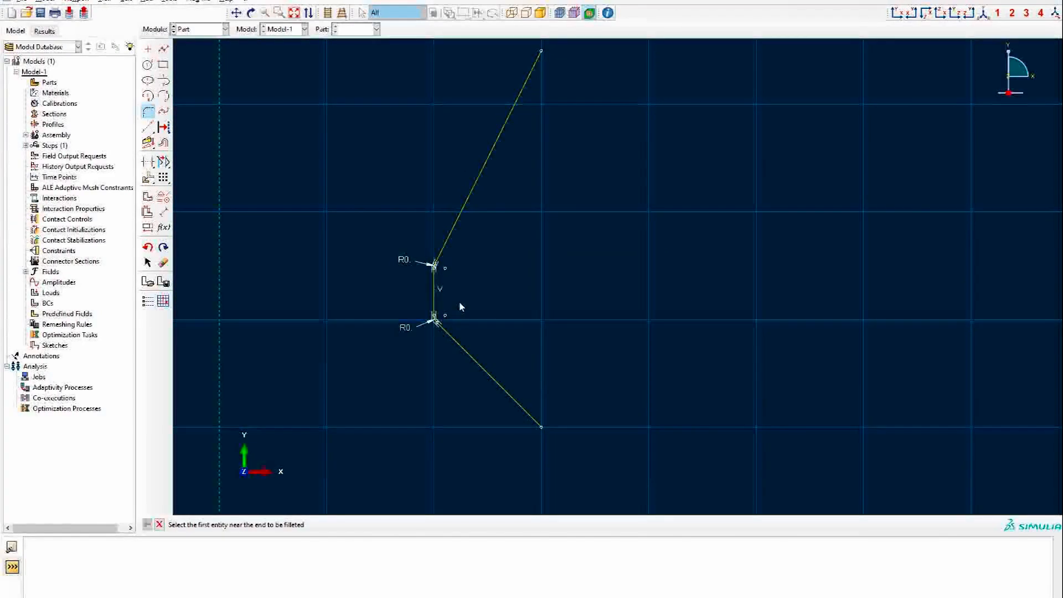
- Dimension the distance from the vertical line to the symmetry axis and set it to 0.00922
scroll(354, 320, down, 2)
scroll(357, 316, down, 1)
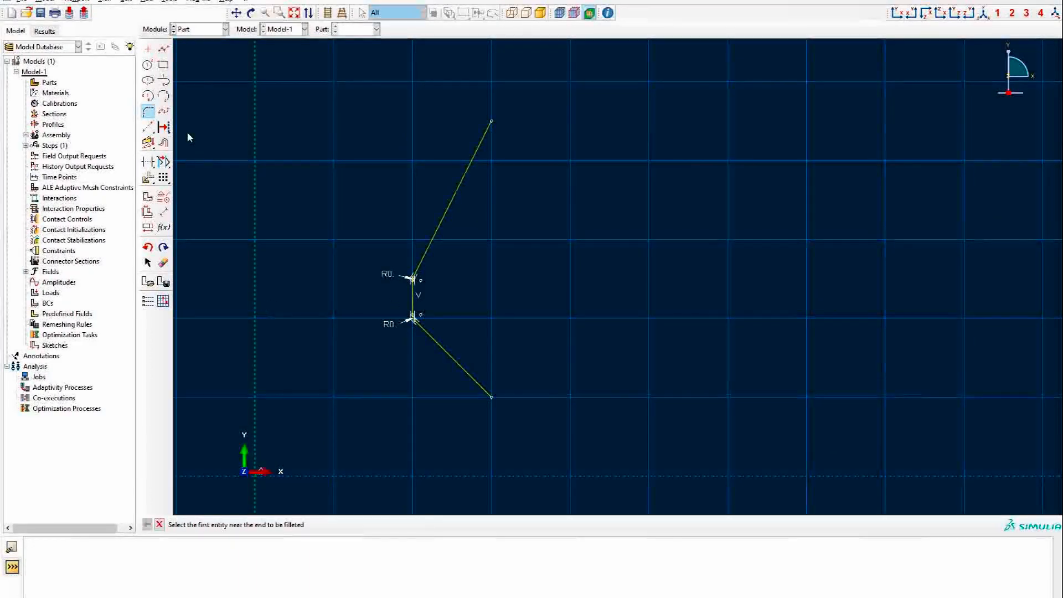
click(164, 212)
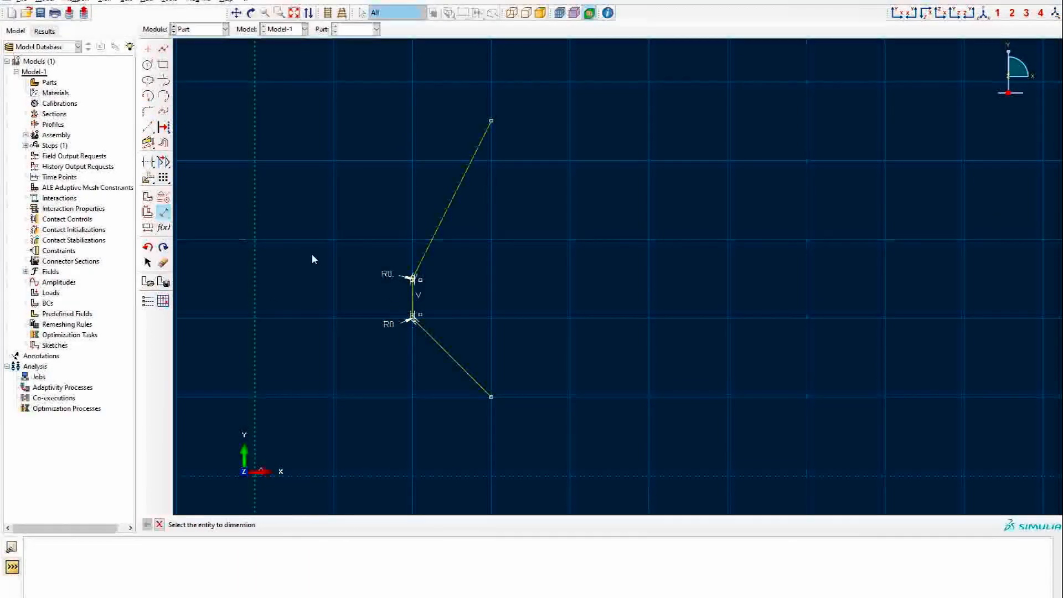
click(412, 299)
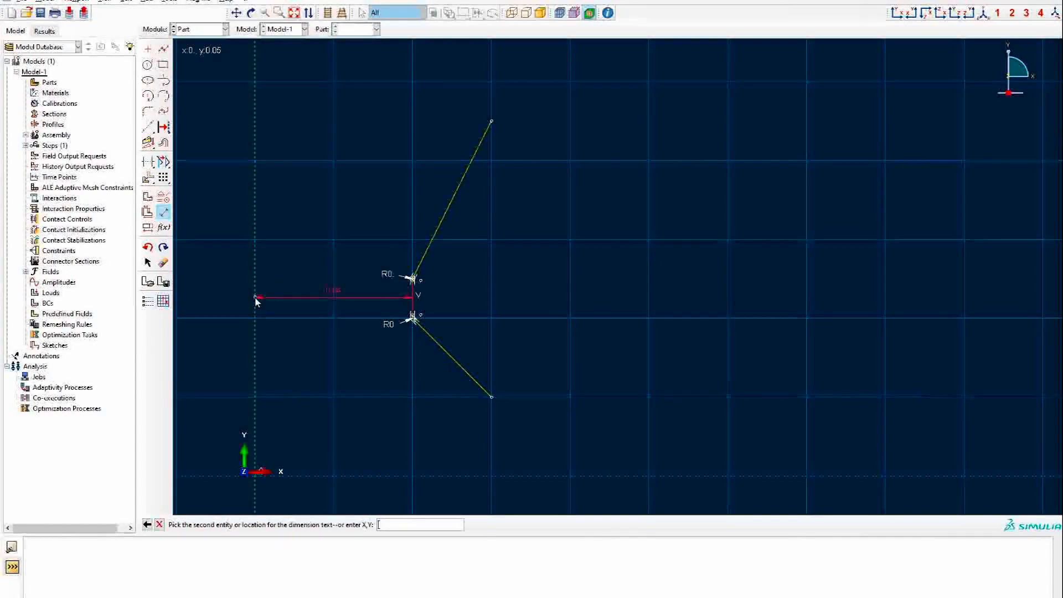
click(274, 298)
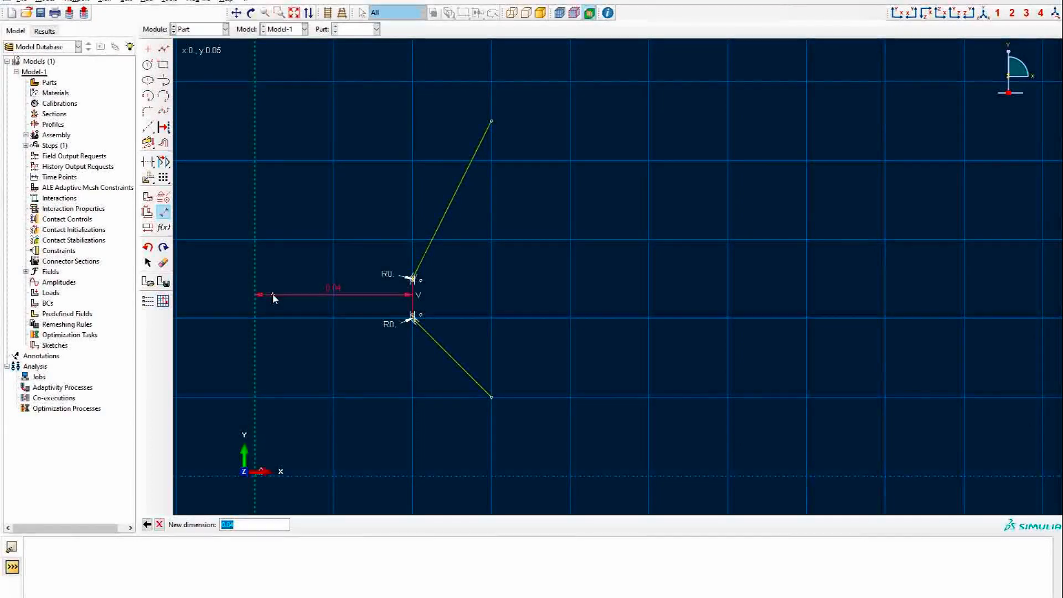
text(0.00922)
key(Return)
- Dimension the angle between the upper slanted line and the vertical line and set it to 150 degrees
scroll(332, 329, down, 1)
scroll(333, 308, down, 1)
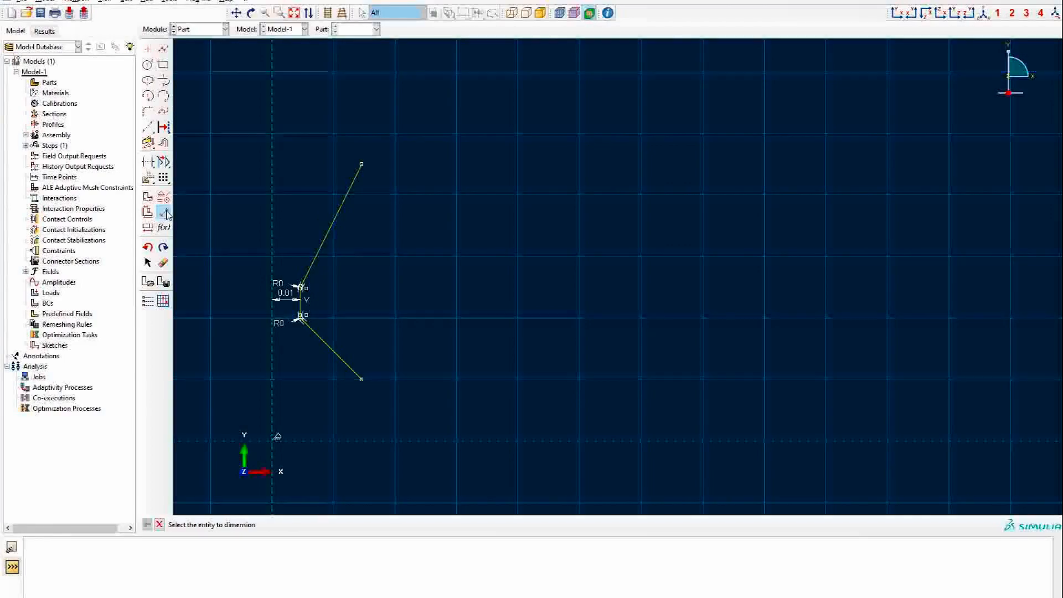
click(332, 227)
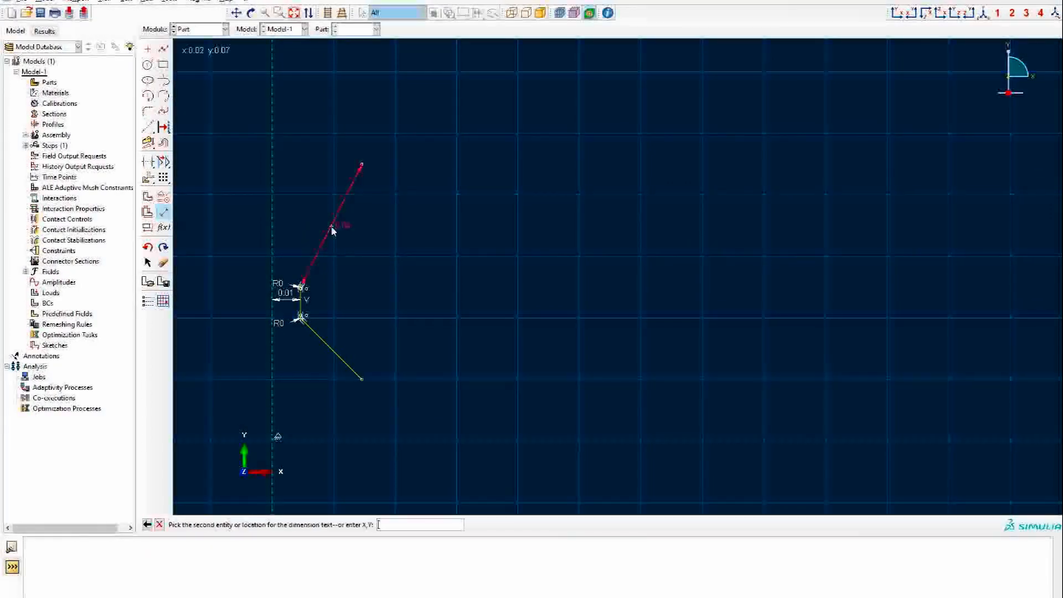
click(304, 303)
click(332, 296)
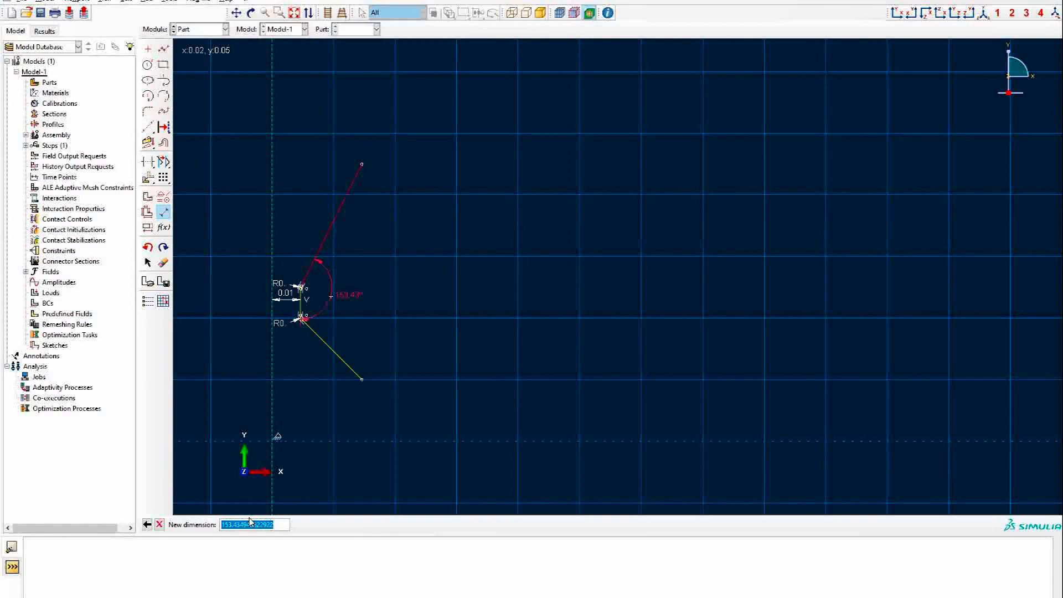
text(150)
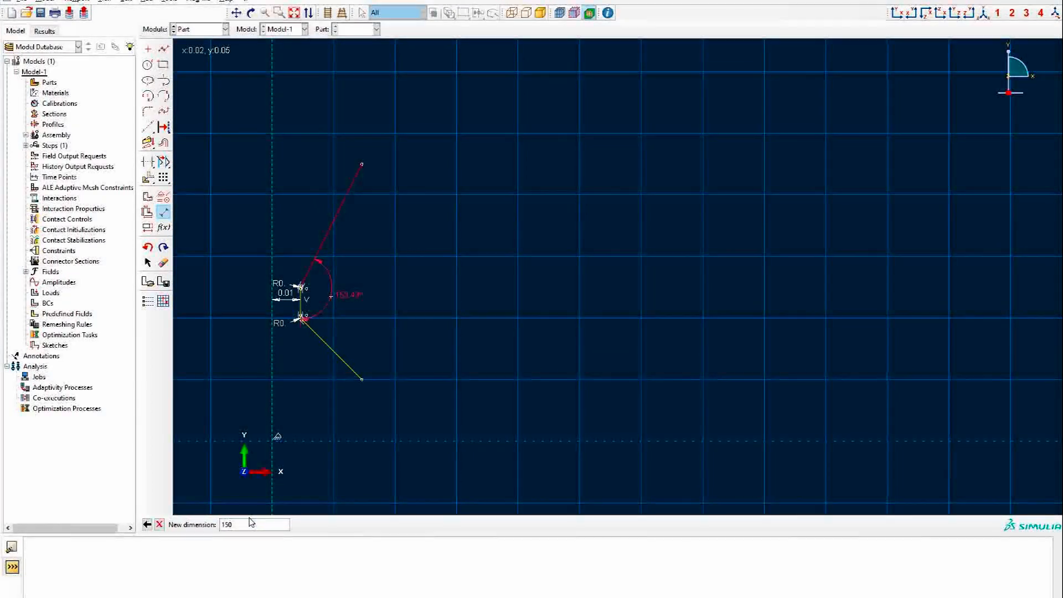
key(Return)
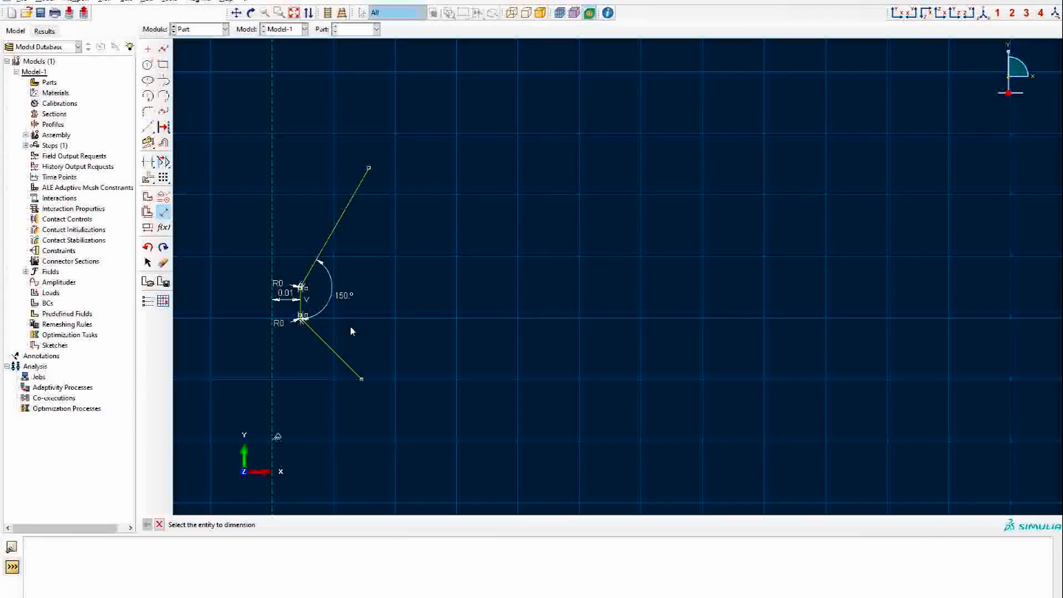
- Leave dimensioning and finish the wire section sketch to create the die part
scroll(381, 363, down, 1)
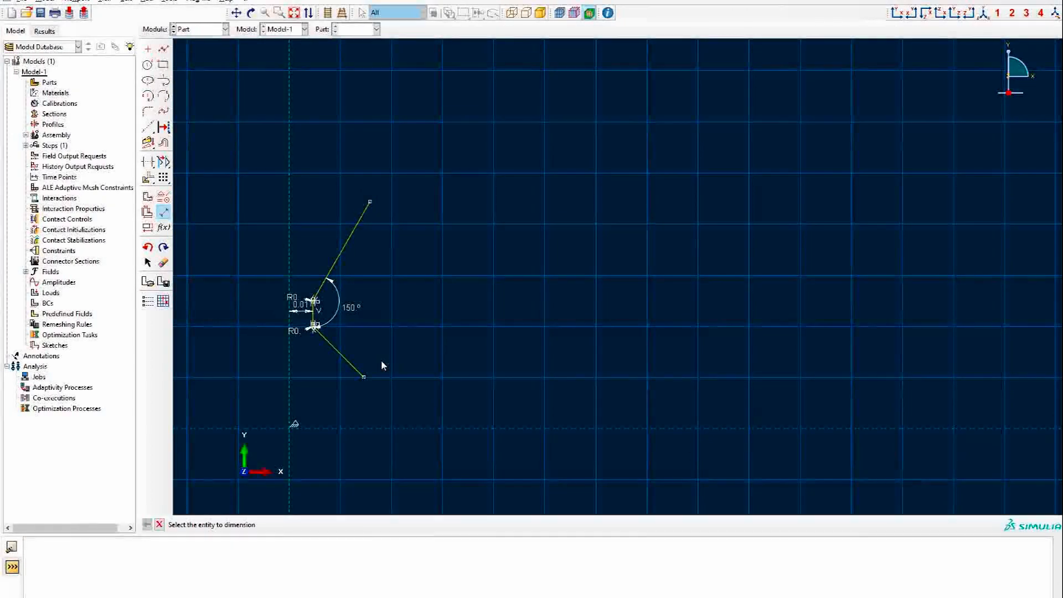
click(160, 524)
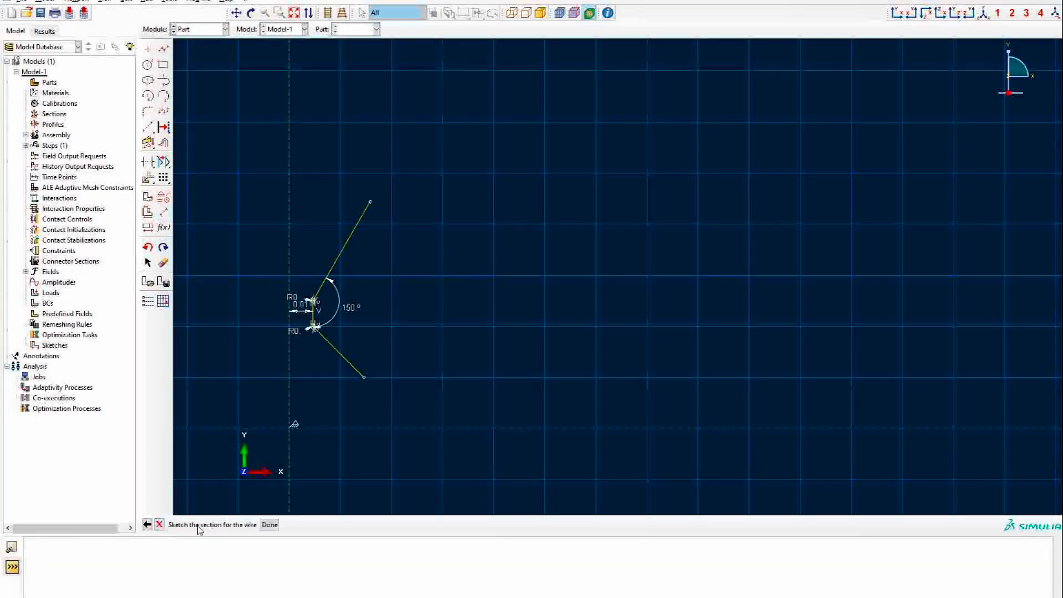
click(269, 524)
scroll(589, 285, down, 3)
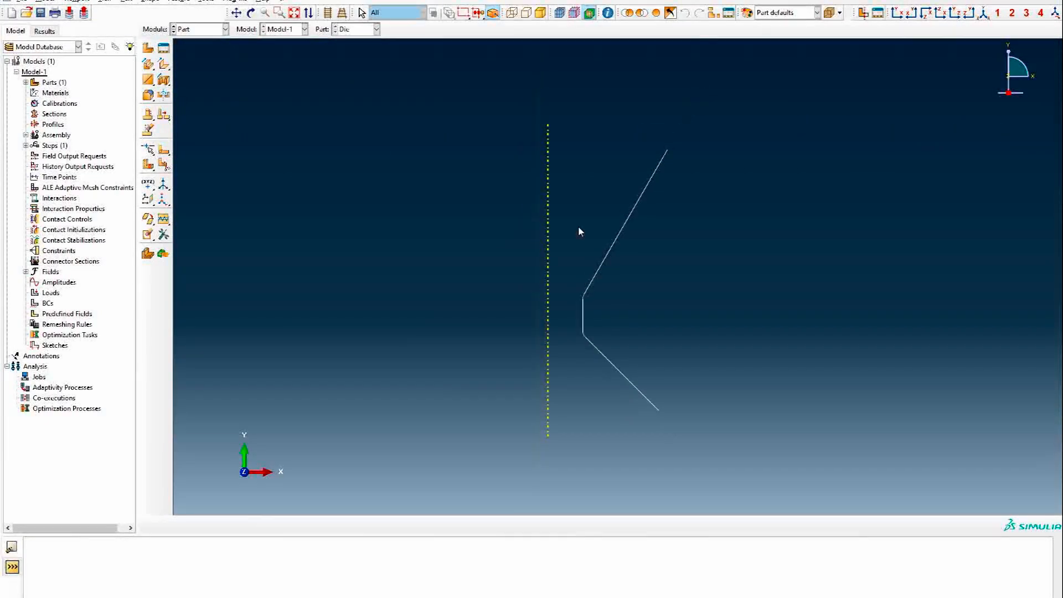
- Create an axisymmetric deformable shell part named Wir with an approximate size of 1
click(151, 51)
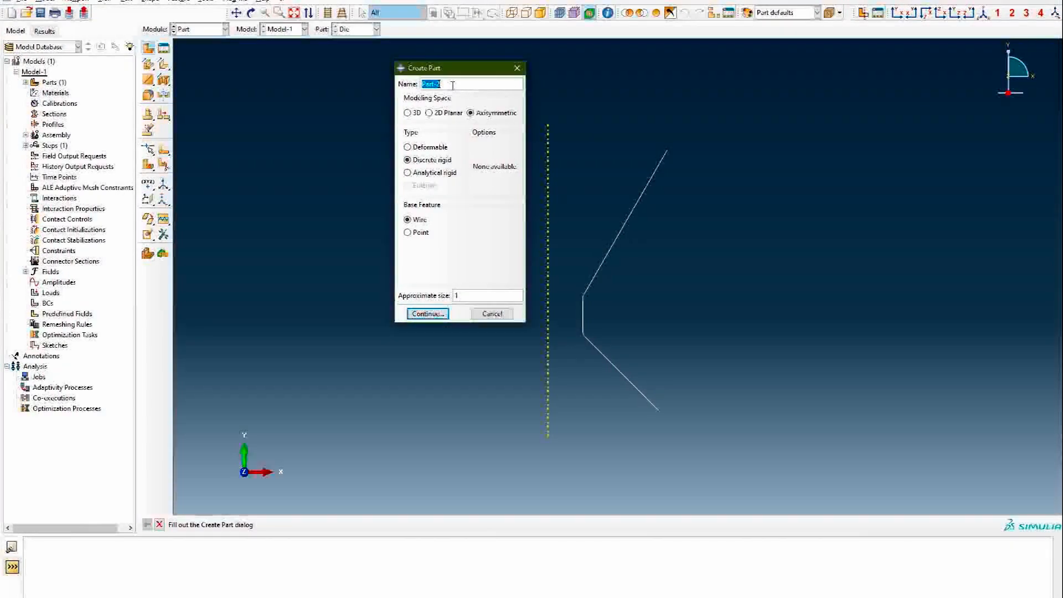
text(Wir)
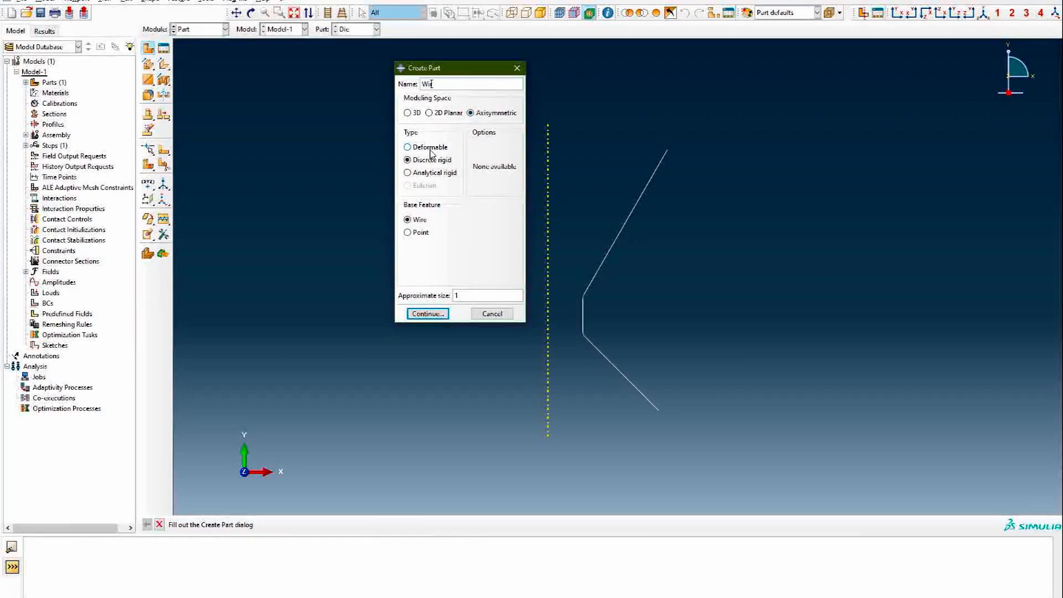
click(408, 148)
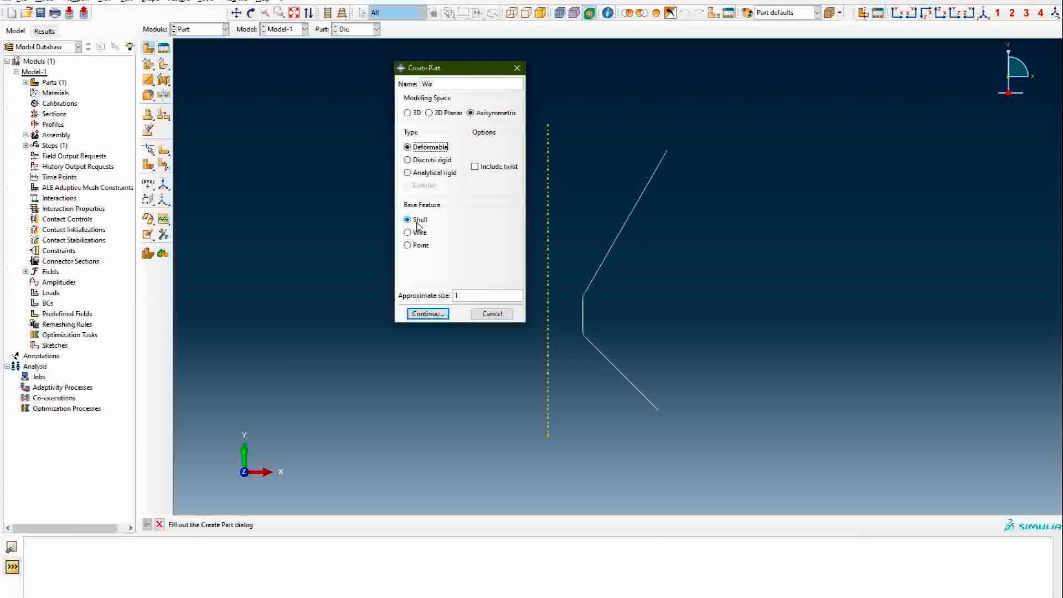
click(428, 314)
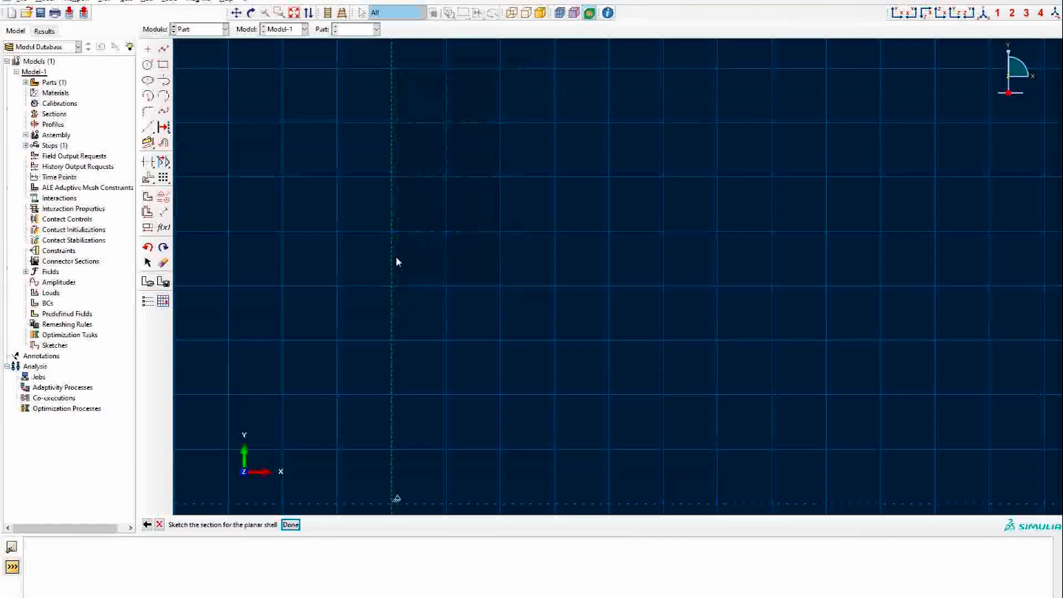
- Sketch a rectangle with one side on the symmetry axis, about 0.04 wide and 0.077 high
click(164, 64)
click(391, 131)
click(499, 340)
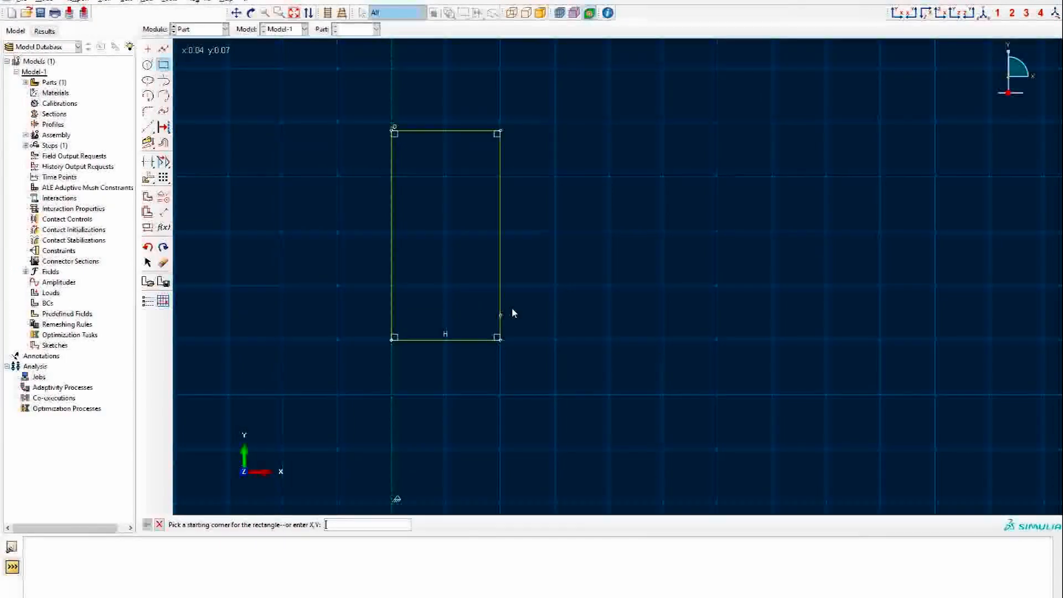
- Dimension the rectangle's height and set it to 0.05
click(163, 212)
click(501, 217)
click(546, 224)
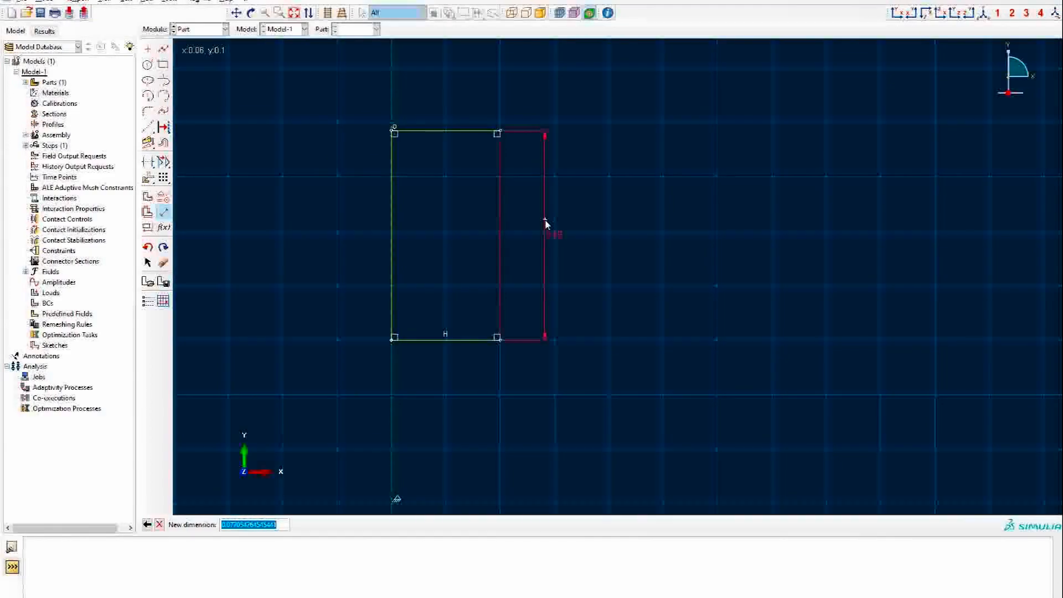
text(0)
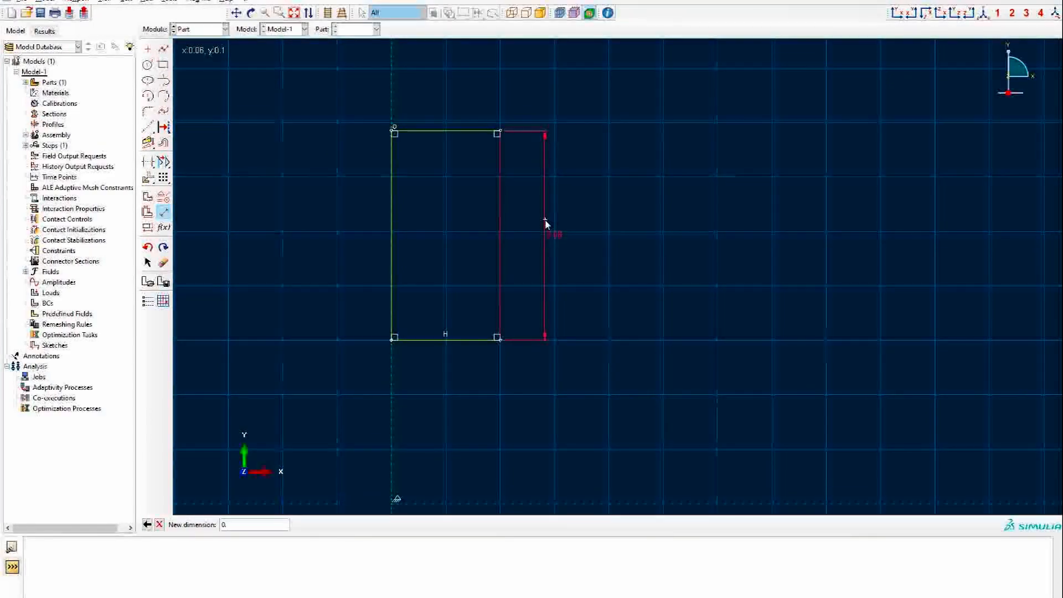
text(.05)
key(Return)
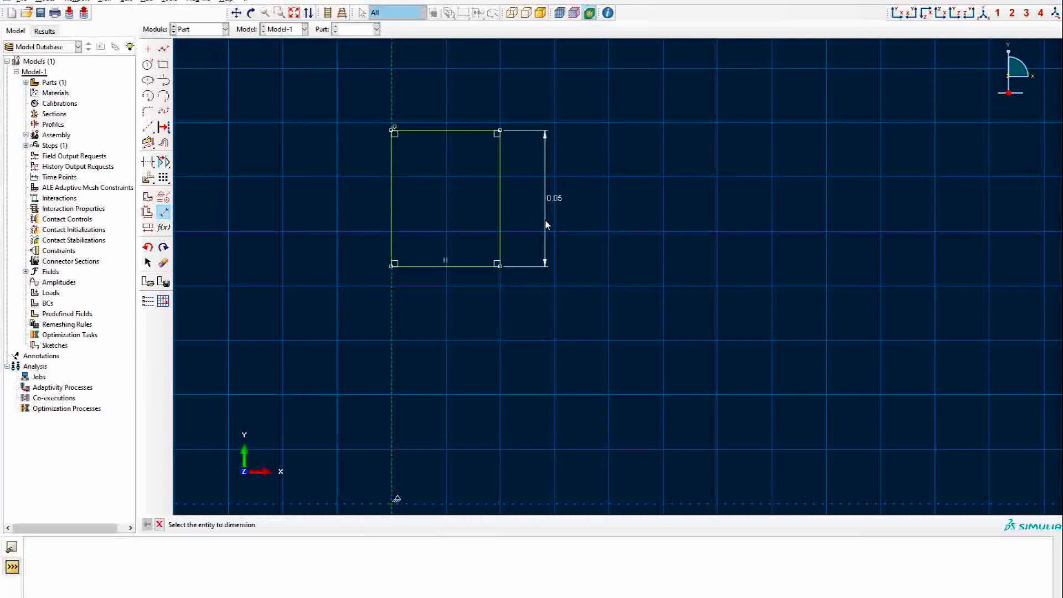
- Dimension the rectangle's width, set it to 0.01, and finish the shell section sketch
click(464, 272)
click(448, 325)
text(0)
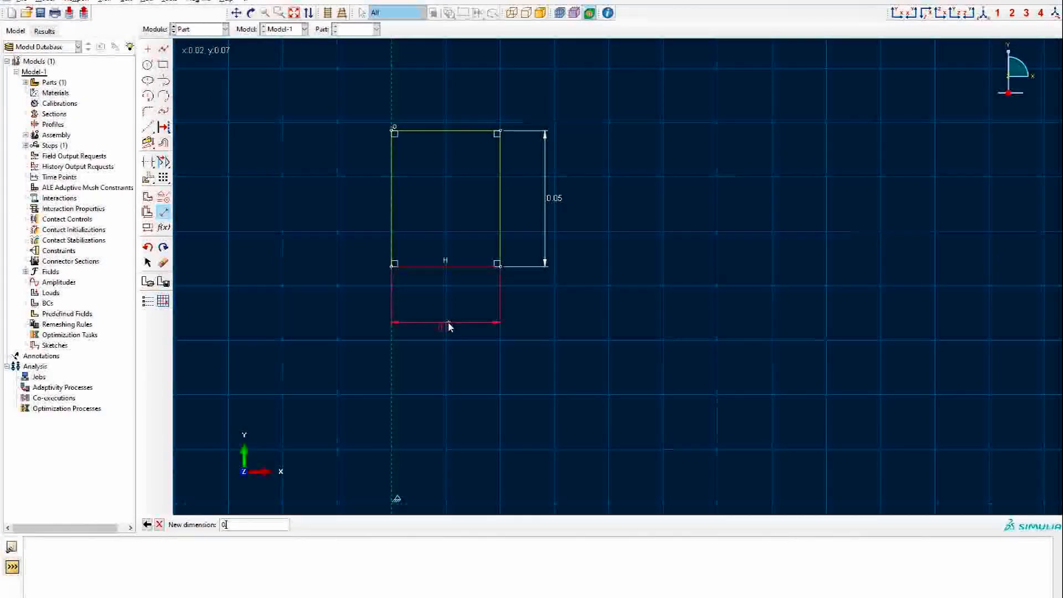
text(.01)
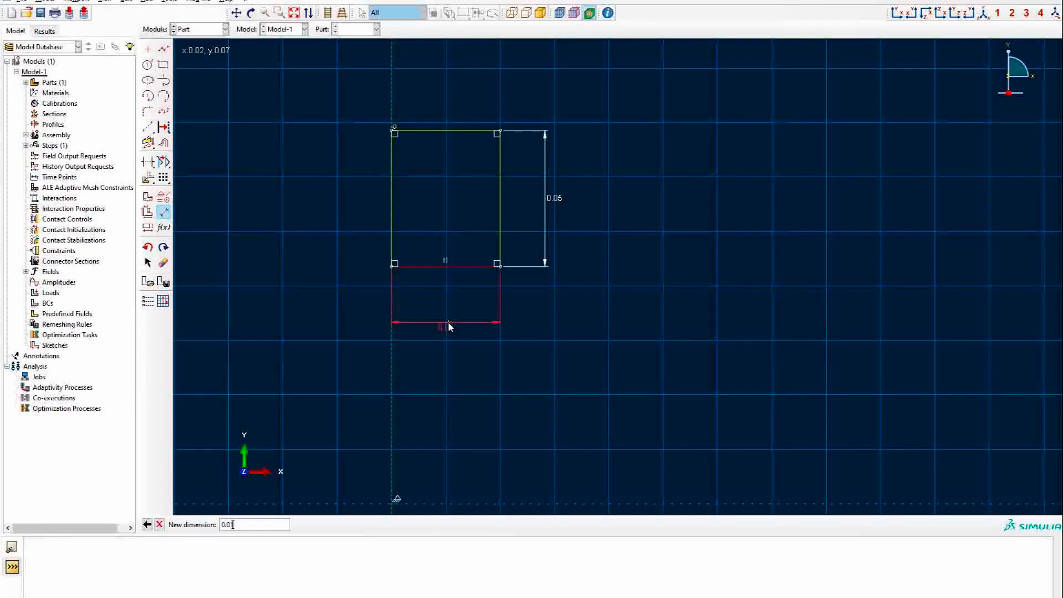
key(Return)
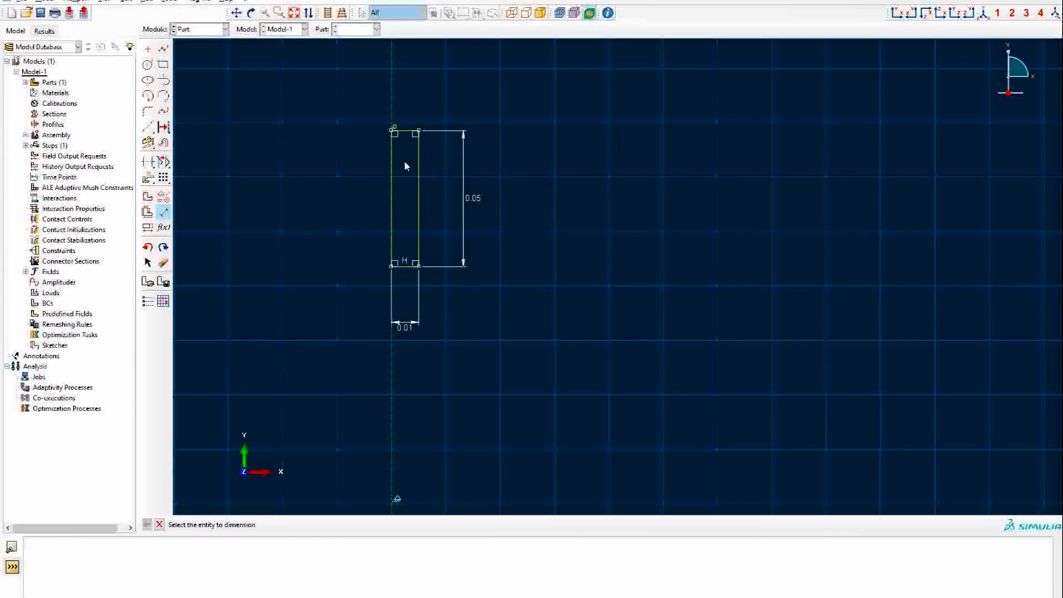
click(159, 524)
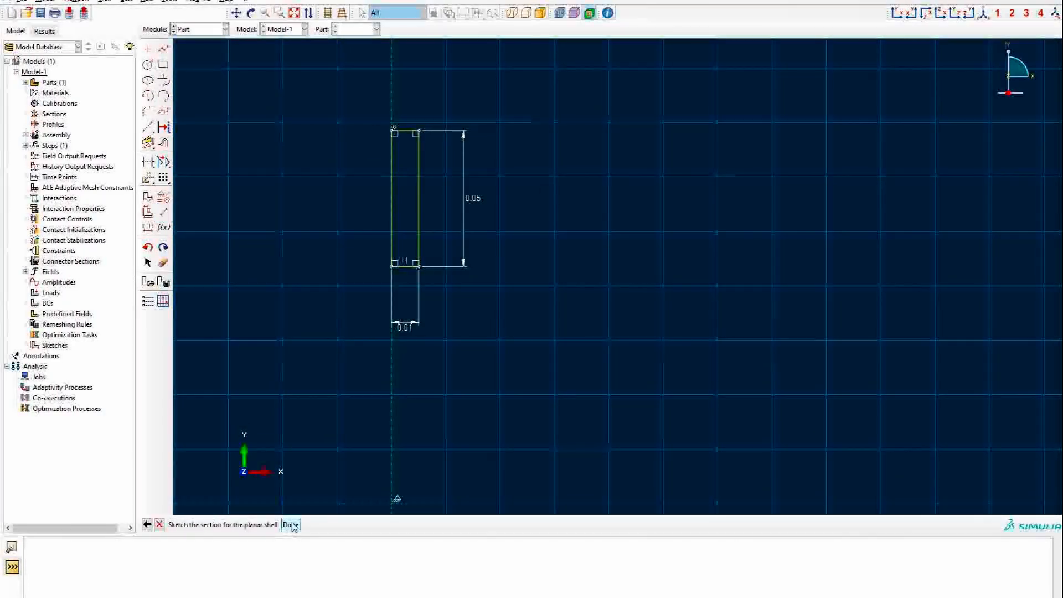
click(289, 524)
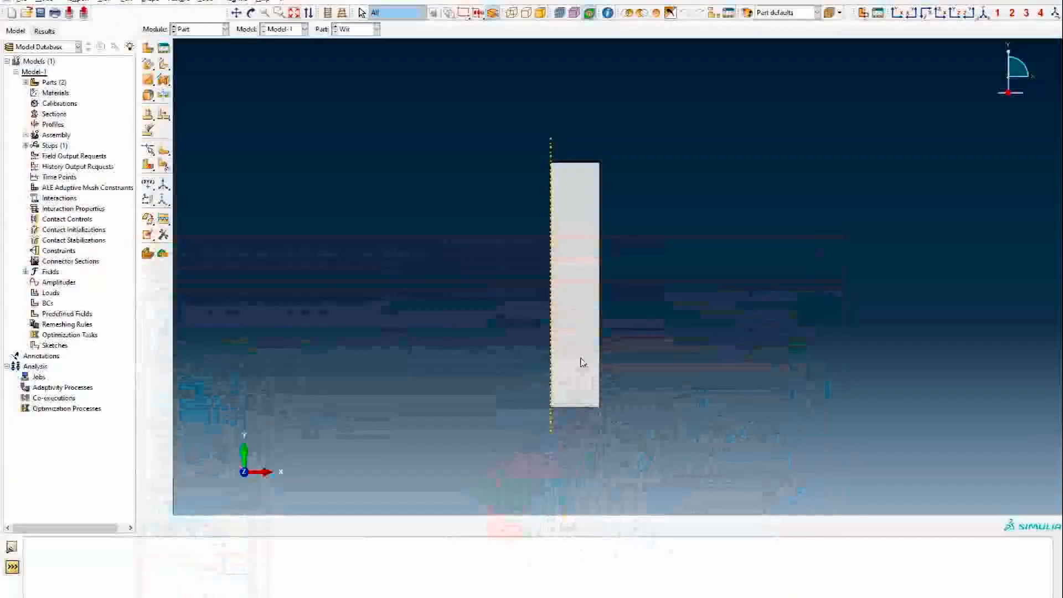
- Switch to the Property module, display the die part briefly, and return to the Wir part
click(199, 29)
click(198, 52)
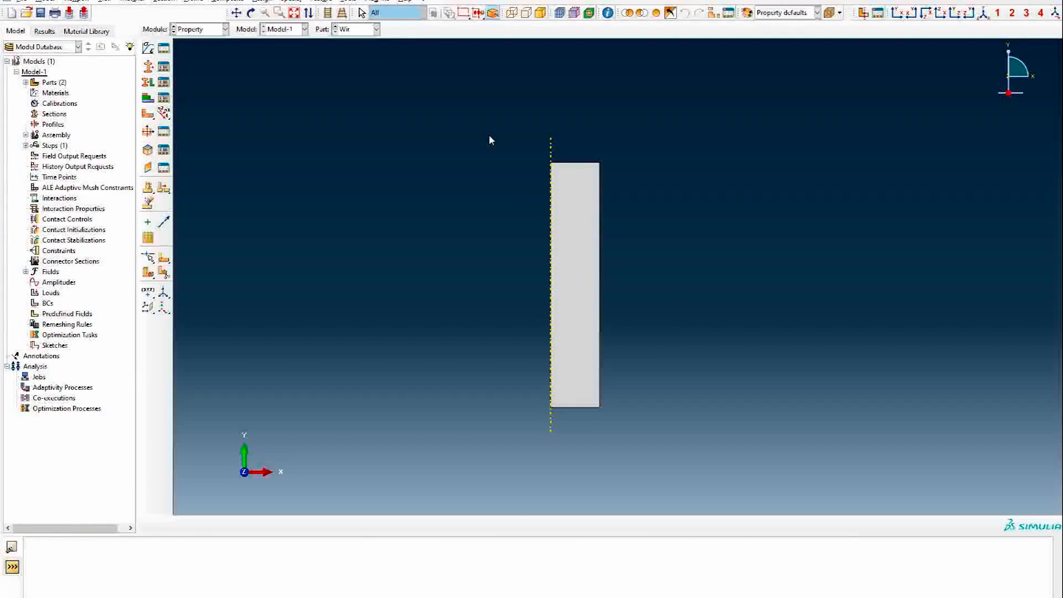
click(376, 29)
click(349, 42)
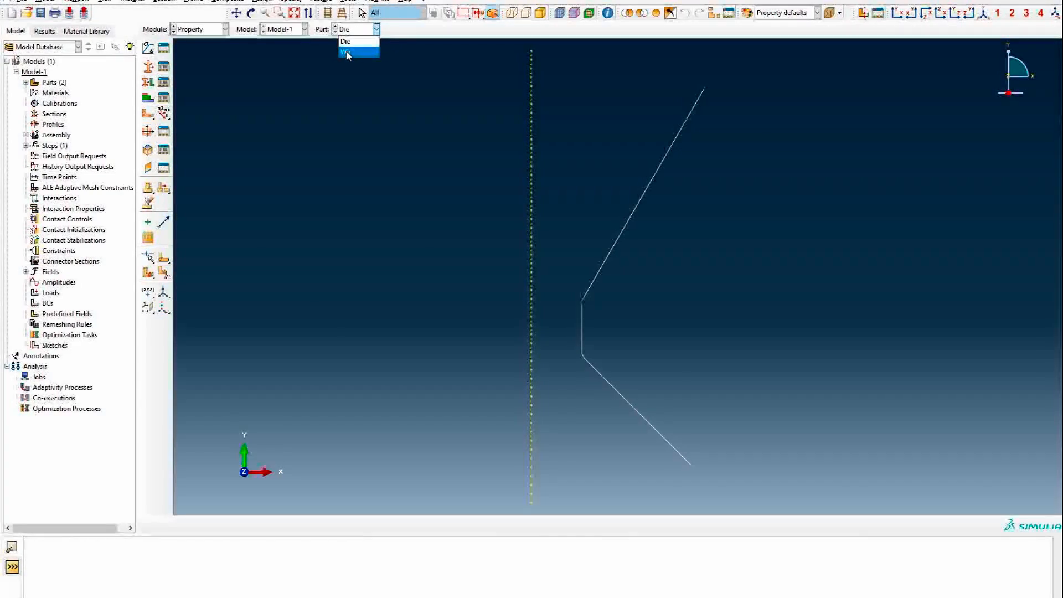
click(347, 53)
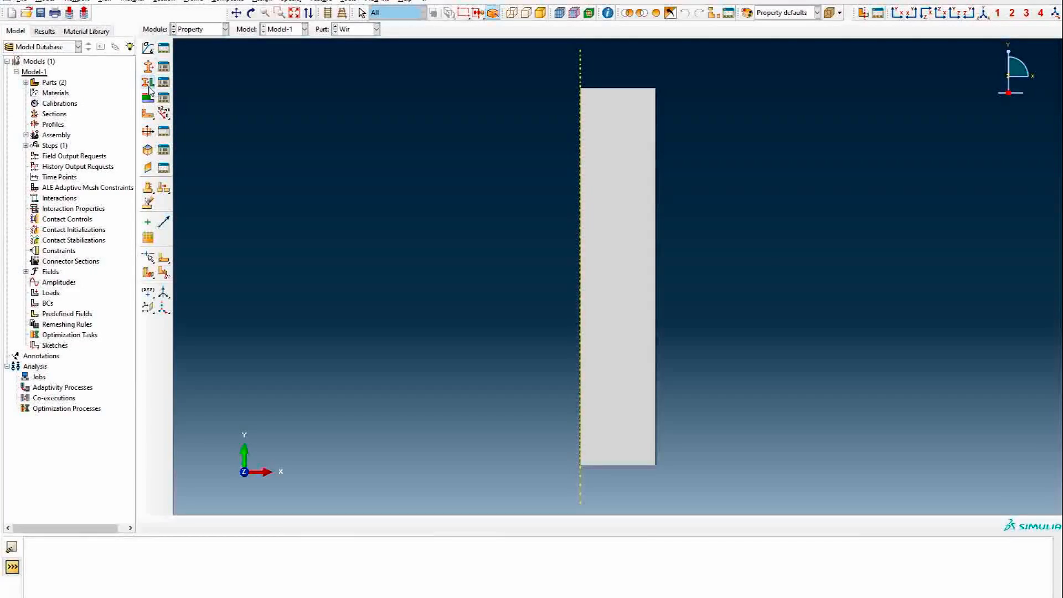
- Start a new material definition and name it Copper
click(149, 49)
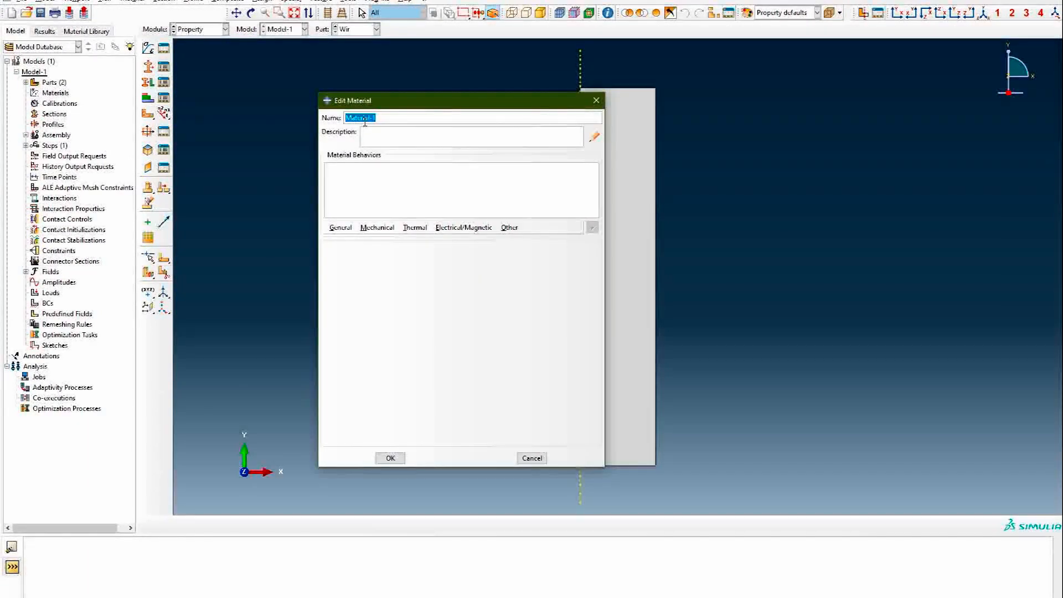
text(Cop)
text(per)
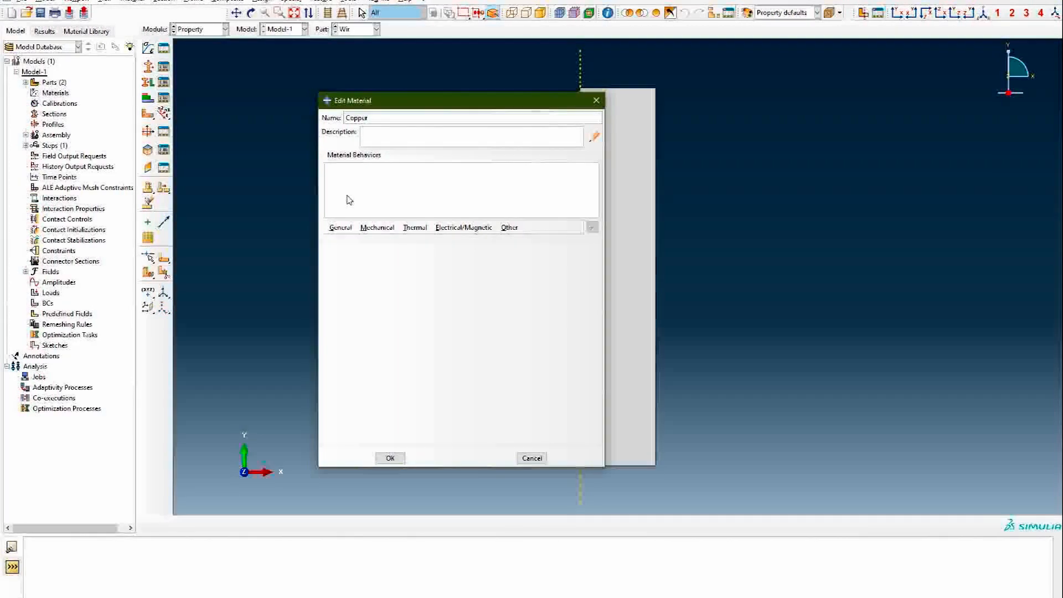
click(341, 229)
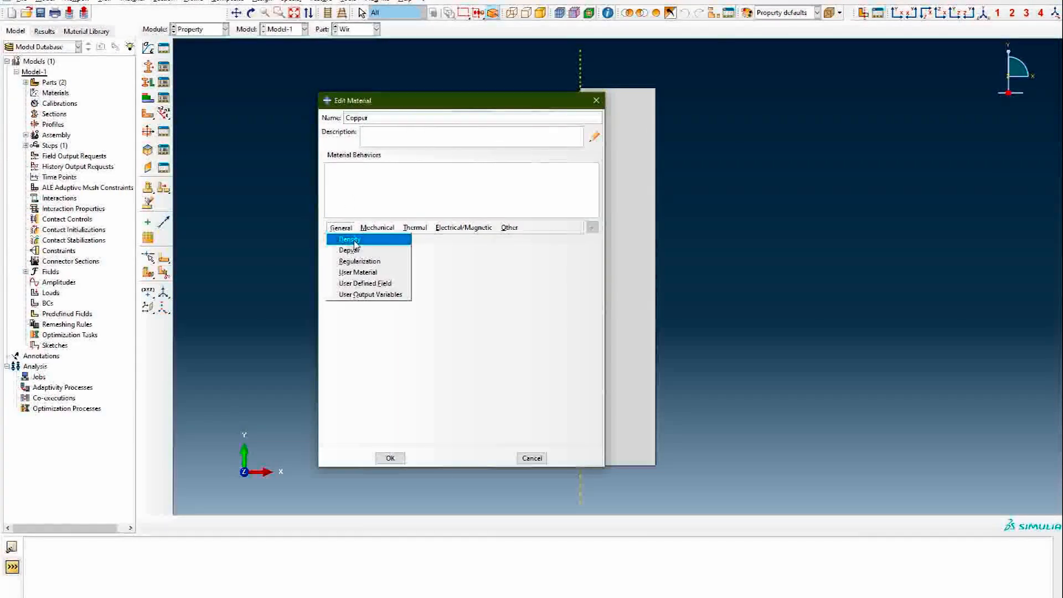
click(377, 228)
click(377, 227)
mouse_move(476, 239)
click(400, 230)
mouse_move(415, 243)
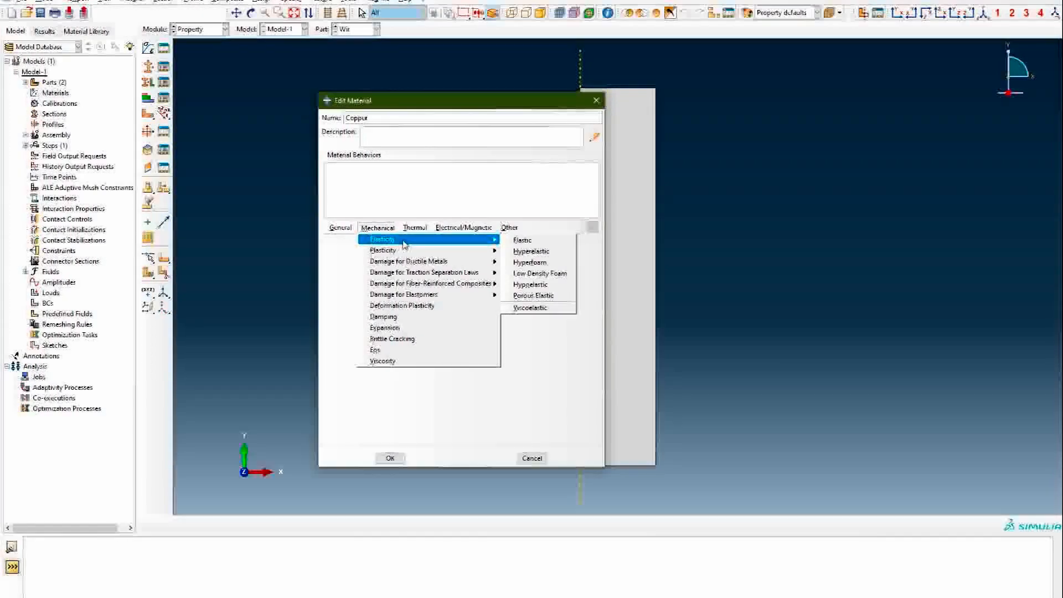
click(341, 228)
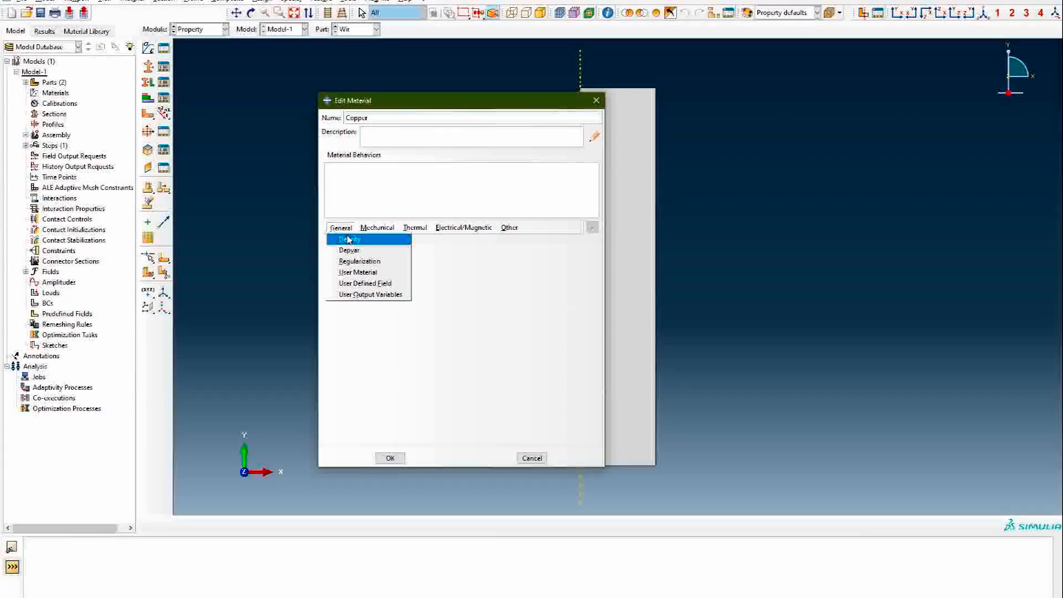
click(377, 228)
mouse_move(388, 242)
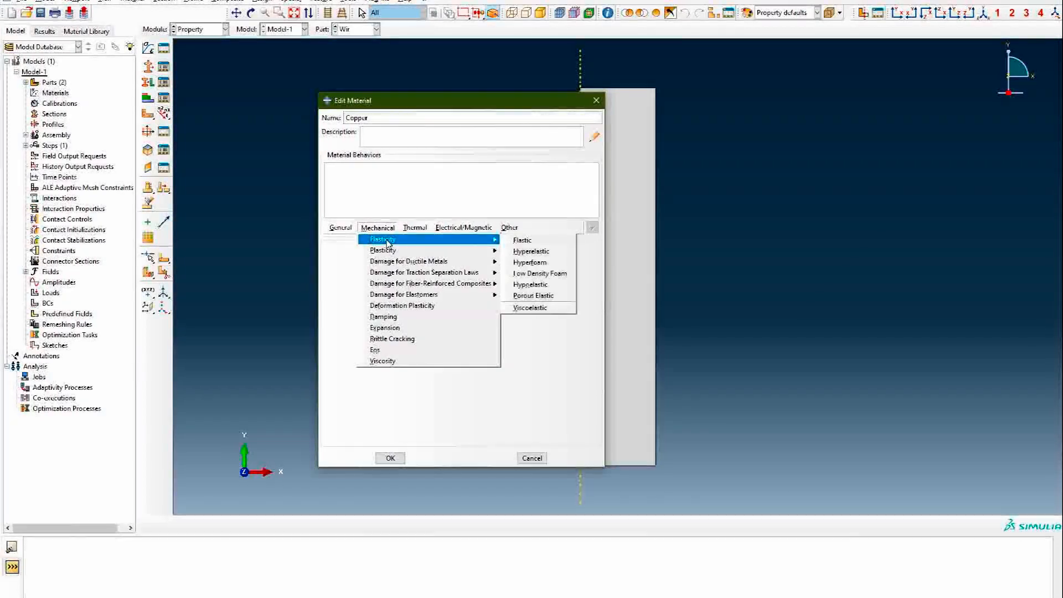
- Add a uniform density to the Copper material with a mass density of 8960
click(346, 238)
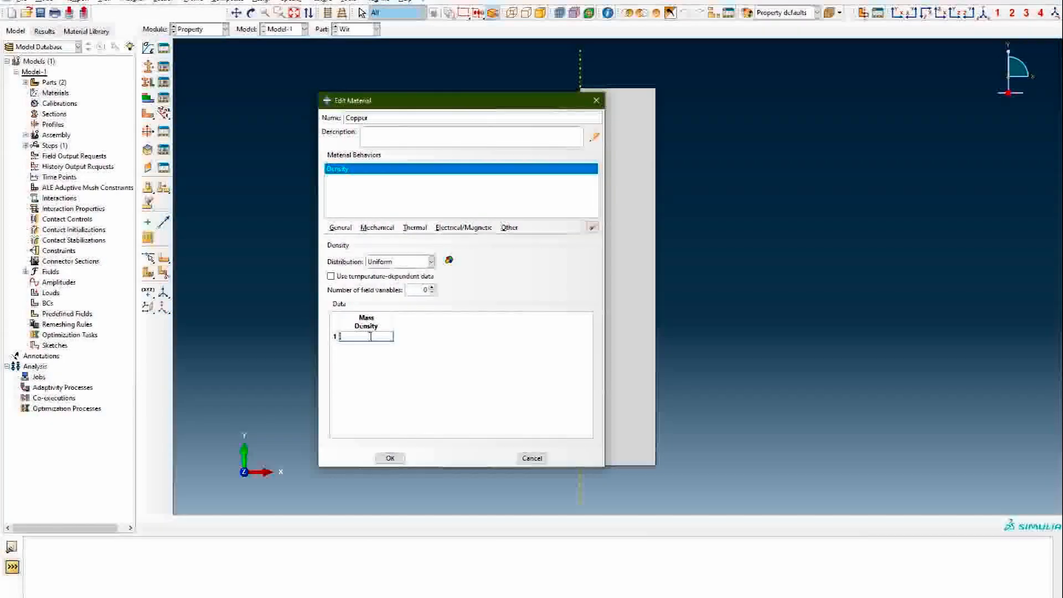
text(8)
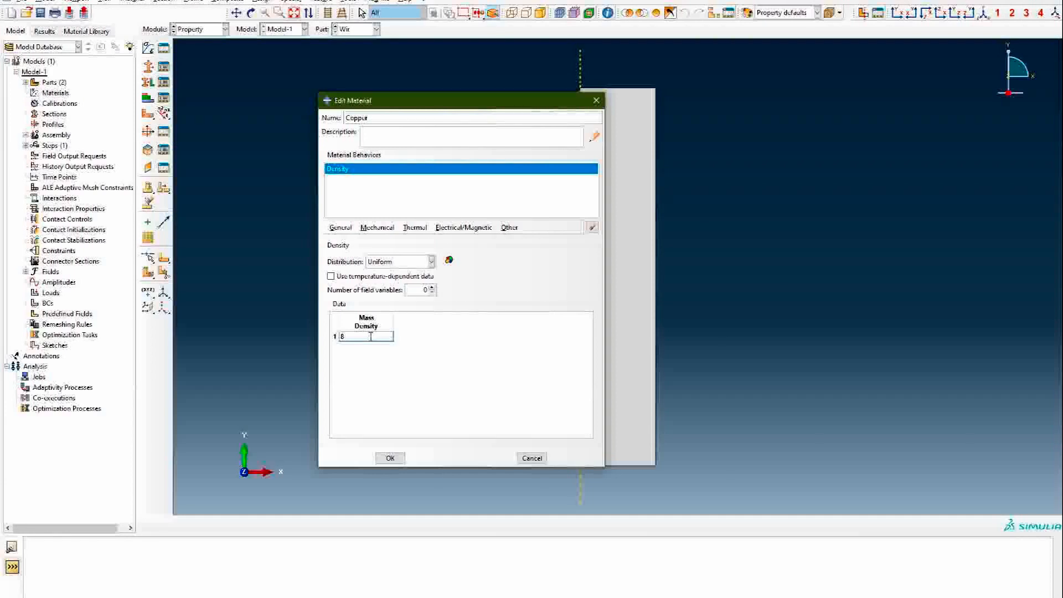
text(960)
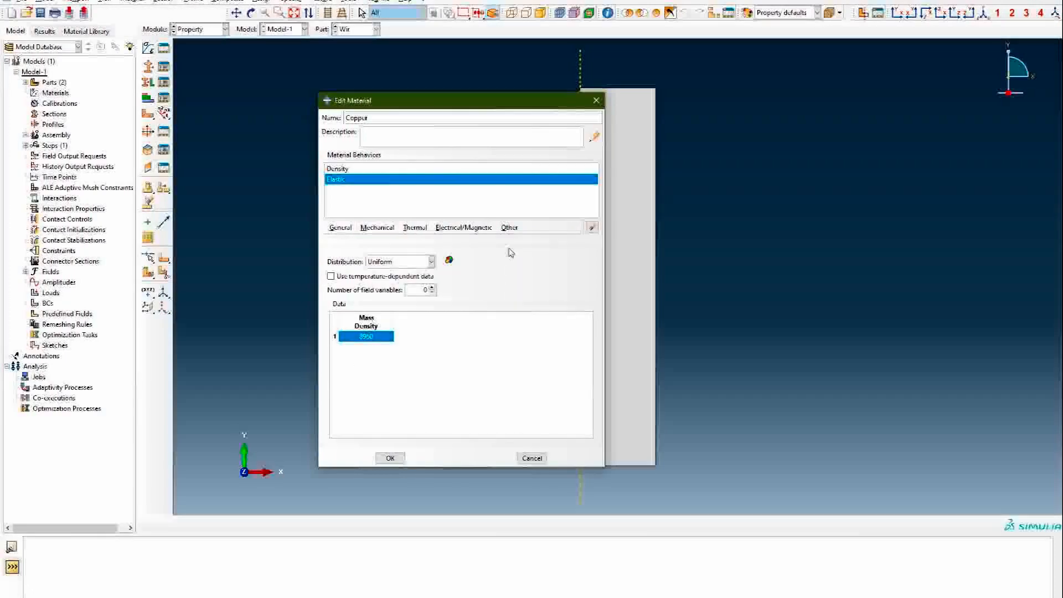
- Define isotropic elasticity for the Copper material with a Young's modulus of 133e9 and a Poisson's ratio of 0.3
click(363, 377)
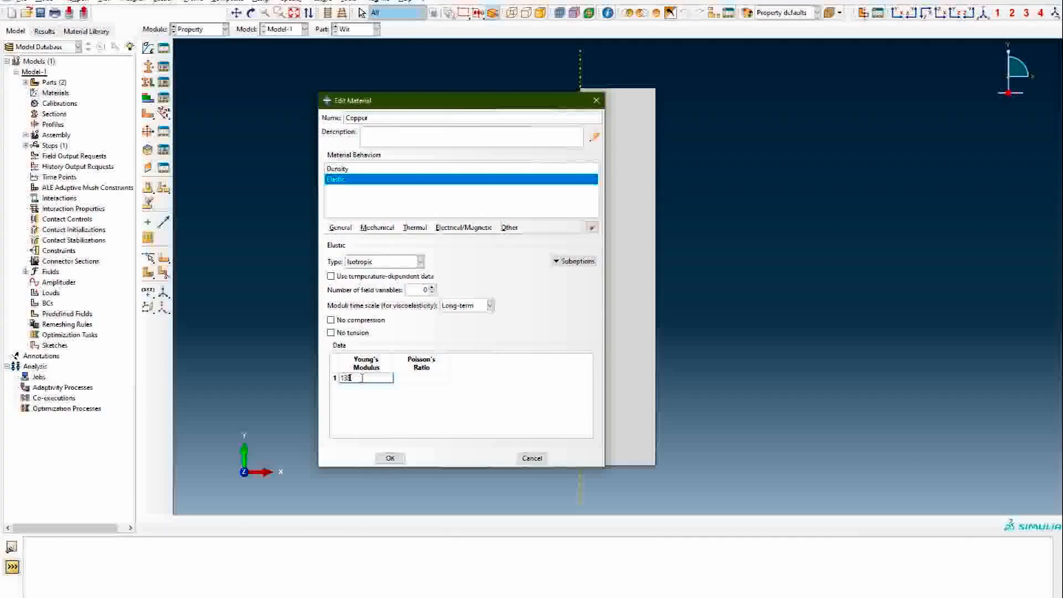
text(e9)
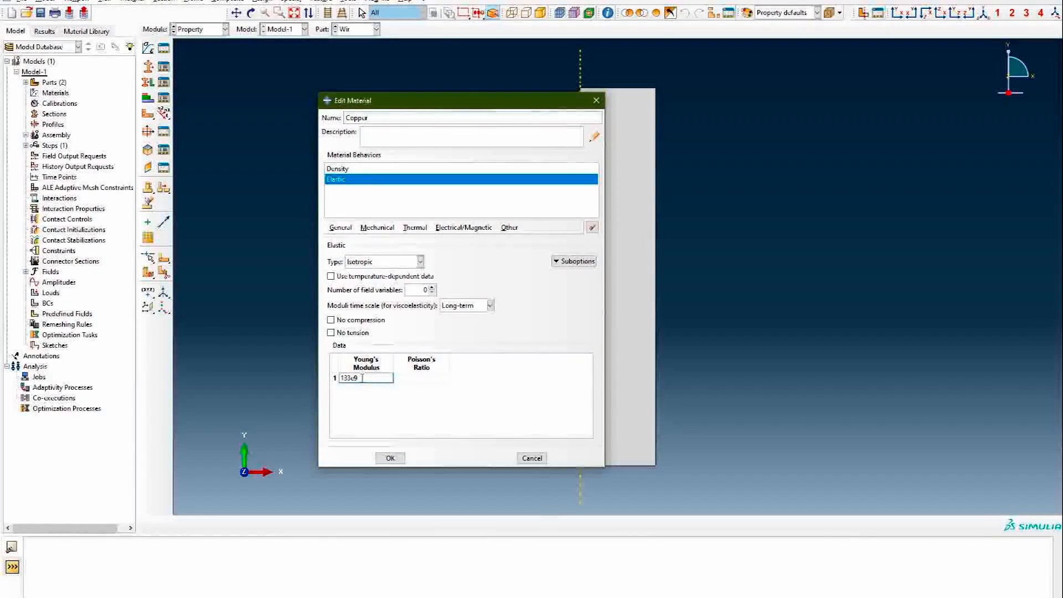
click(412, 380)
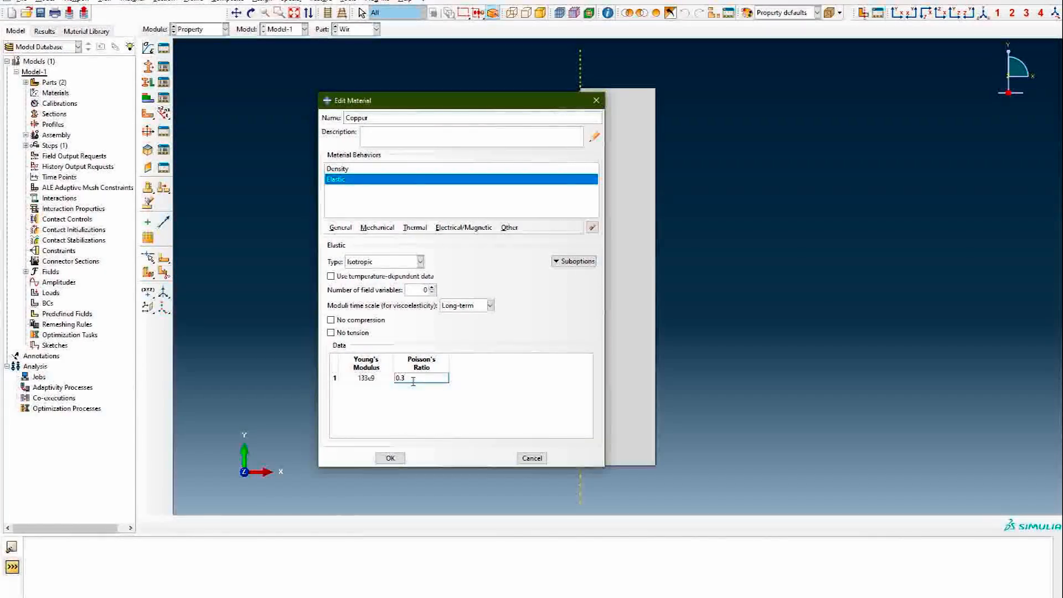
- Add plastic behavior to the Copper material and copy all the yield stress and plastic strain rows from the open text file
click(377, 227)
click(522, 251)
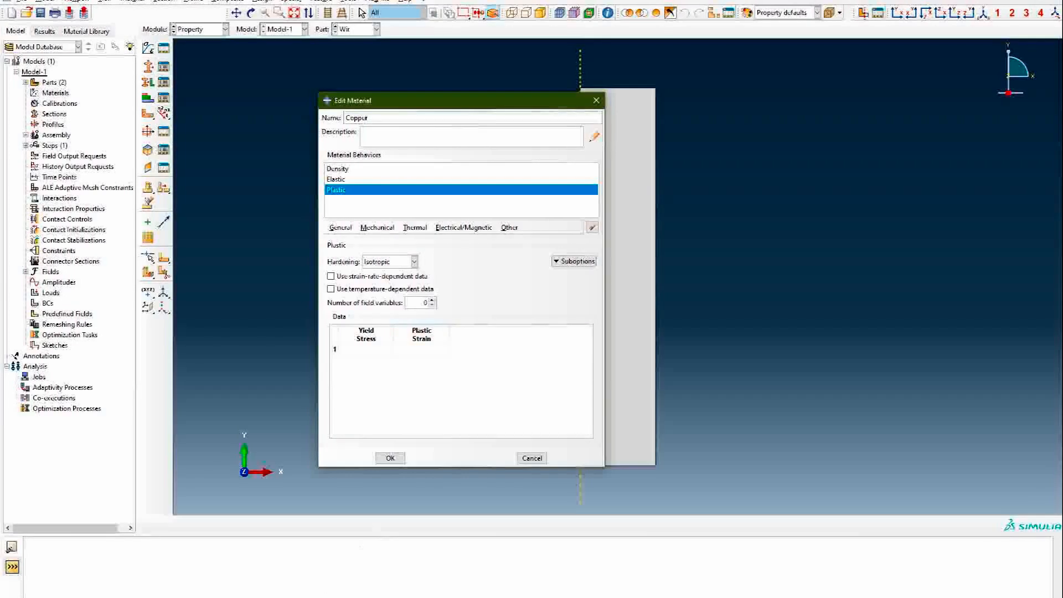
key(alt+Tab)
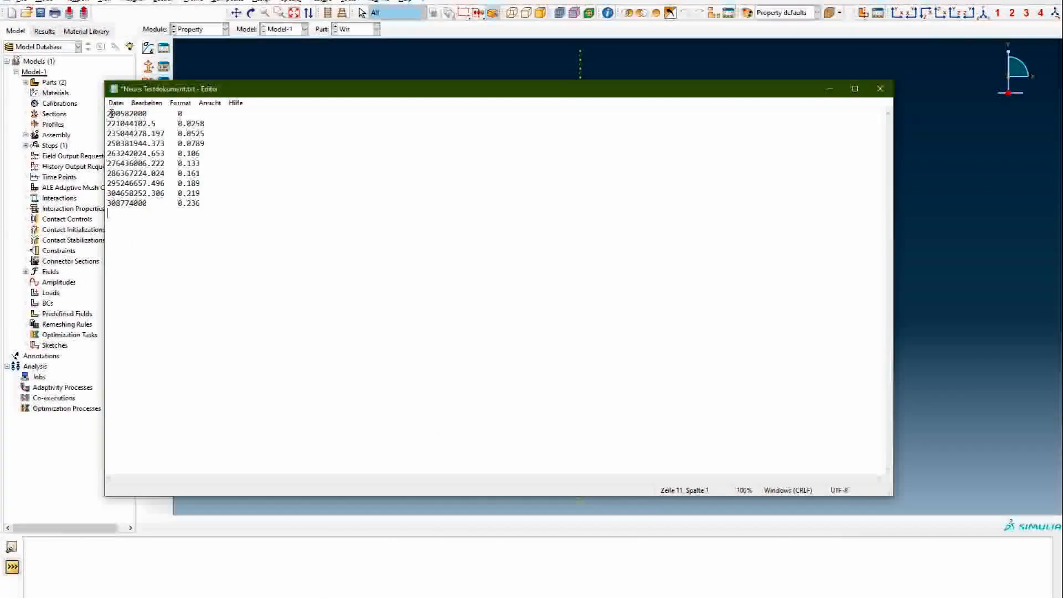
drag(108, 113, 209, 204)
key(ctrl+c)
right_click(188, 180)
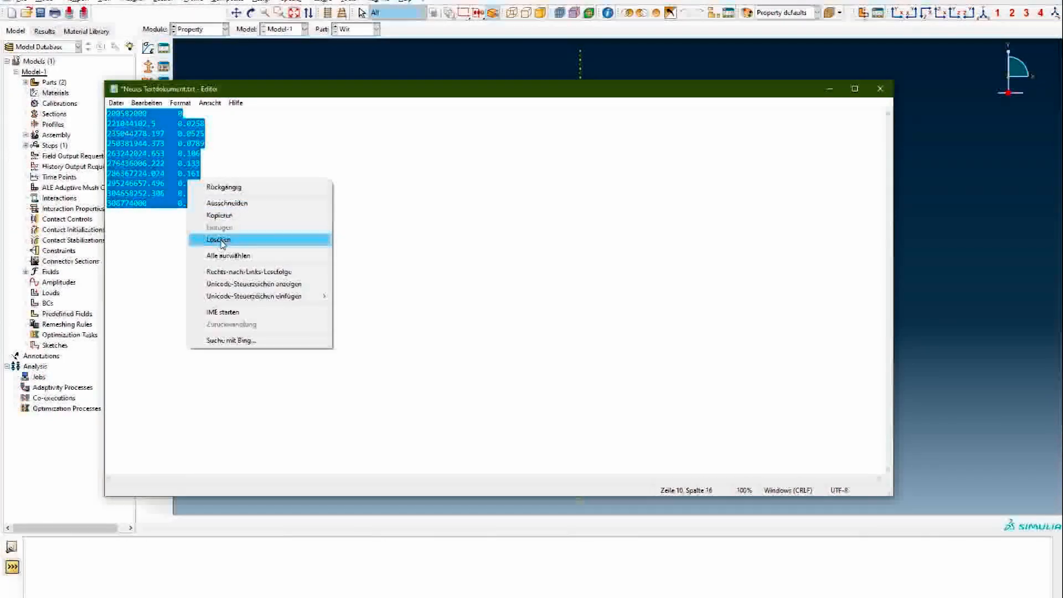
click(220, 215)
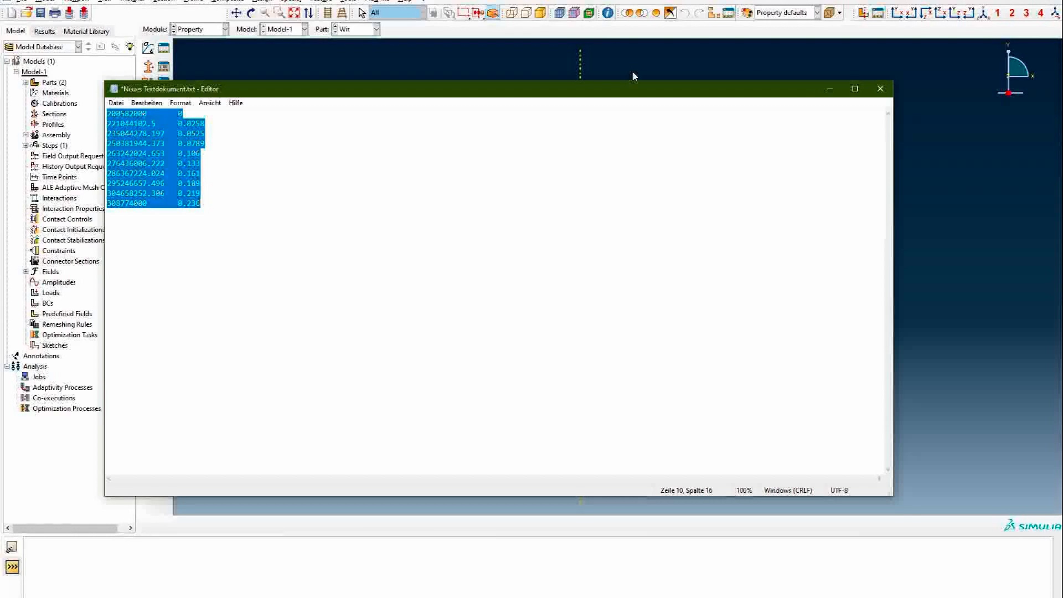
- Paste the copied rows into Copper's yield stress and plastic strain table, and save the material
click(635, 76)
click(367, 347)
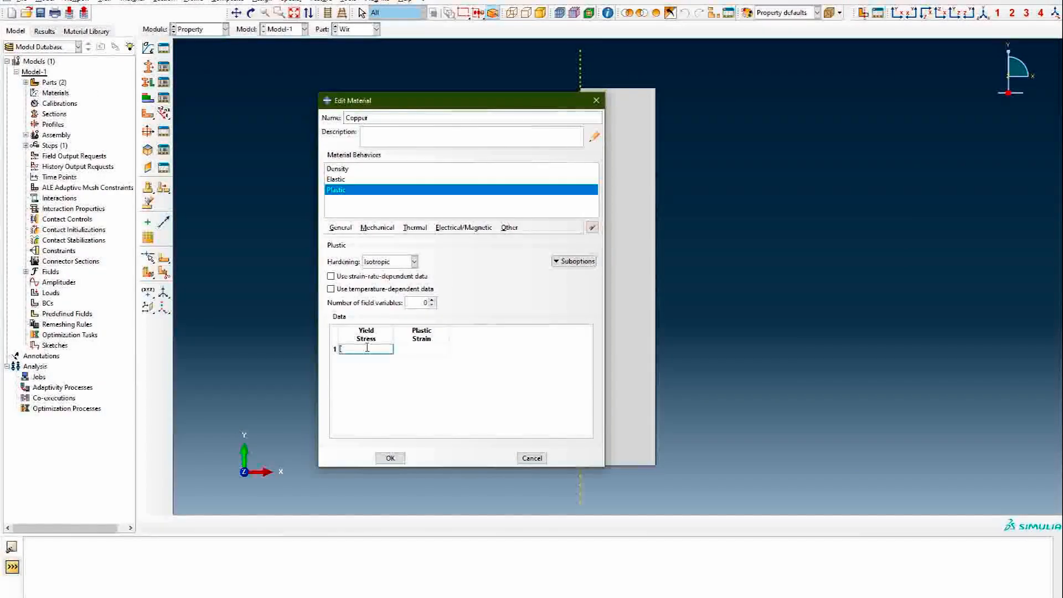
key(ctrl+v)
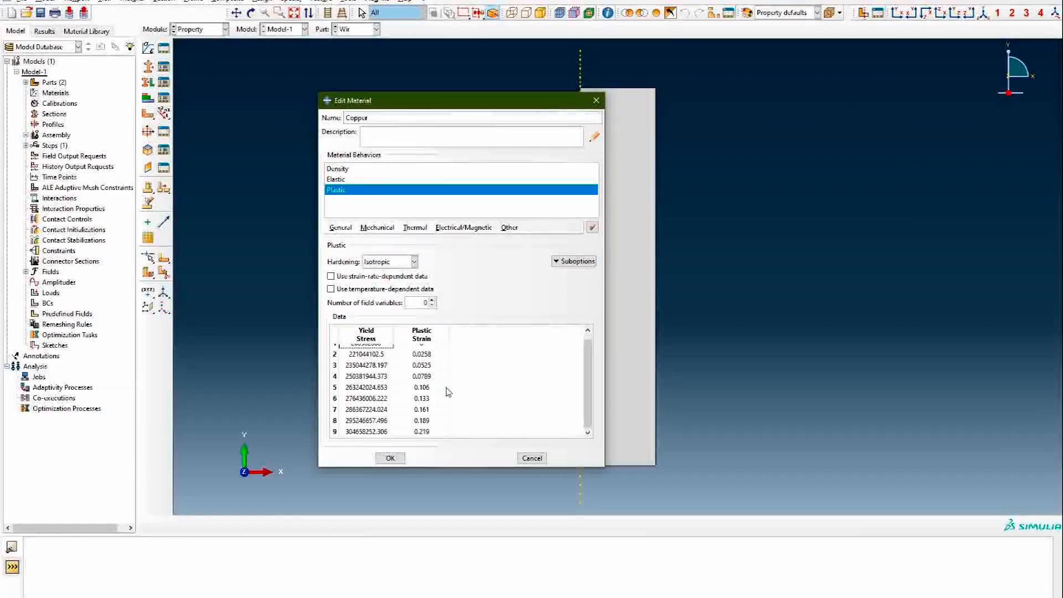
scroll(587, 362, up, 2)
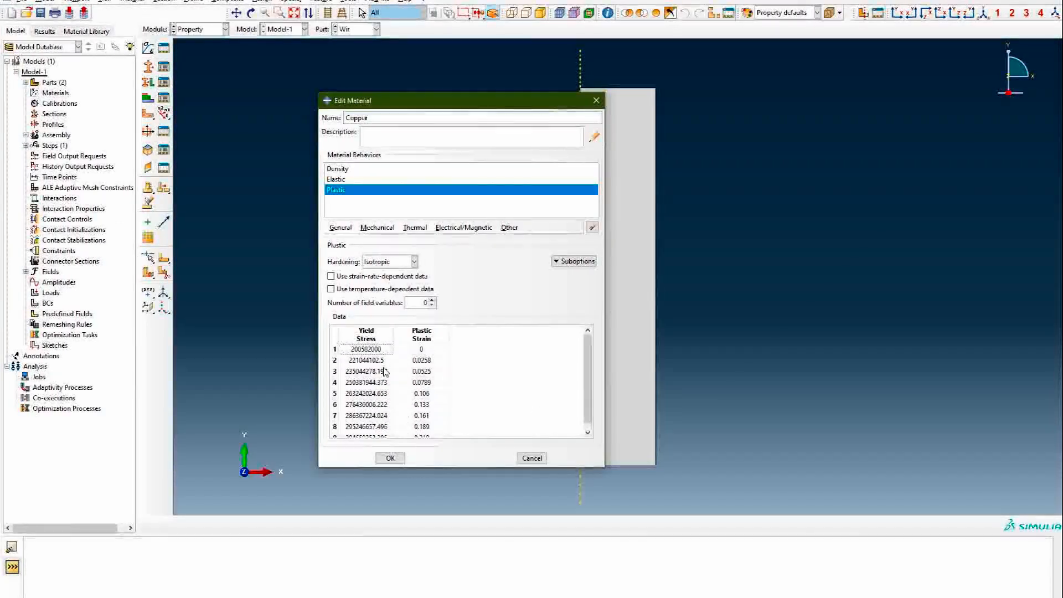
scroll(410, 410, down, 1)
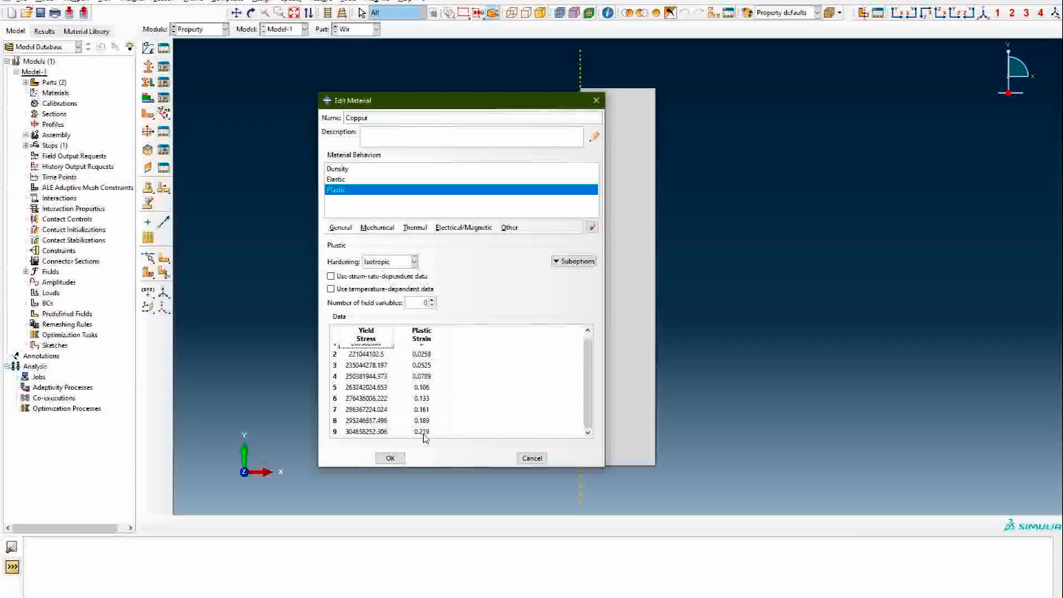
scroll(386, 402, up, 1)
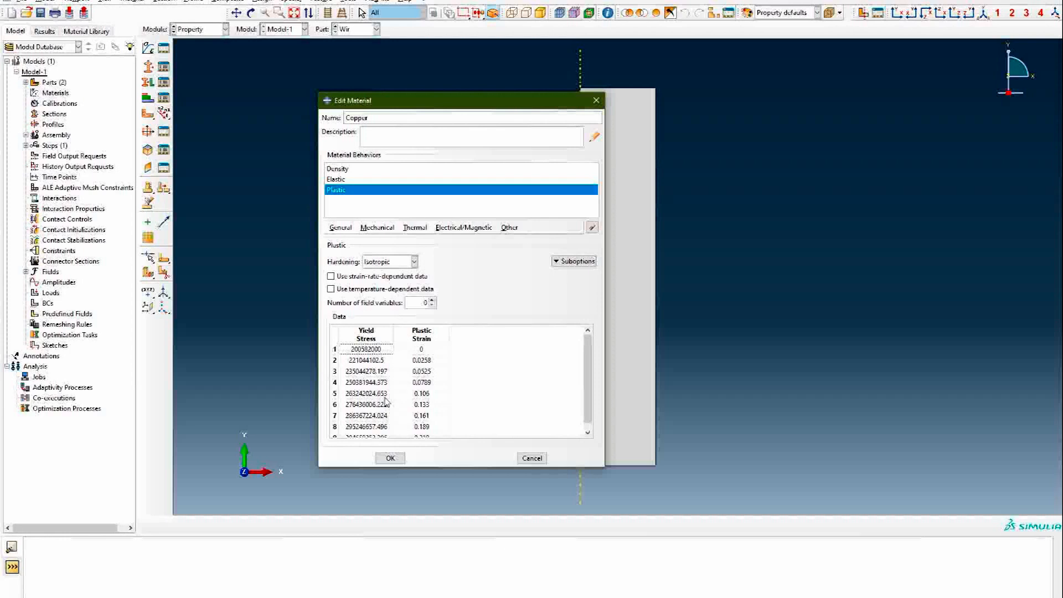
click(390, 459)
click(164, 51)
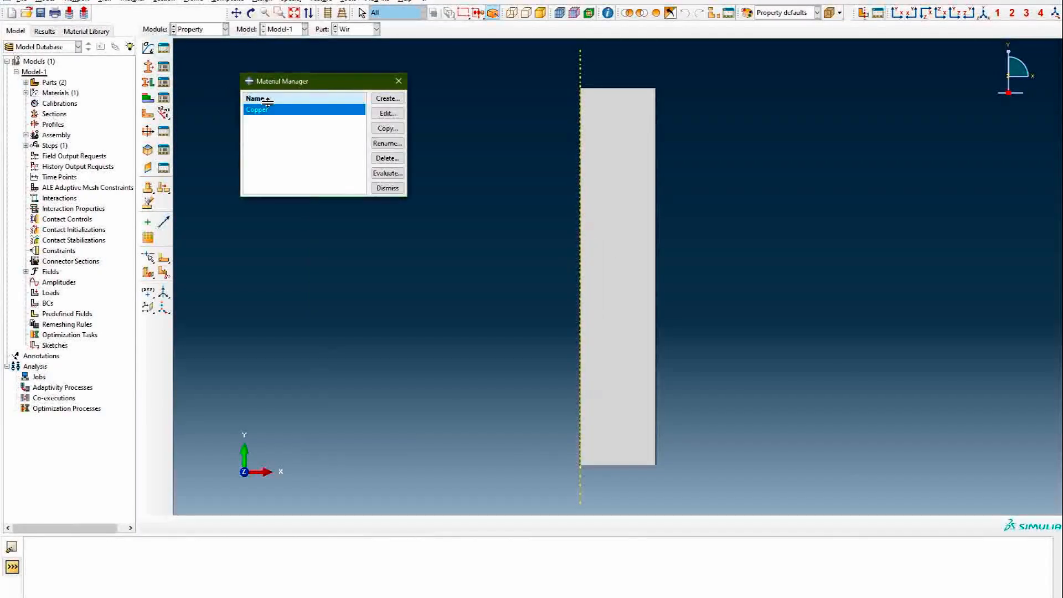
click(398, 81)
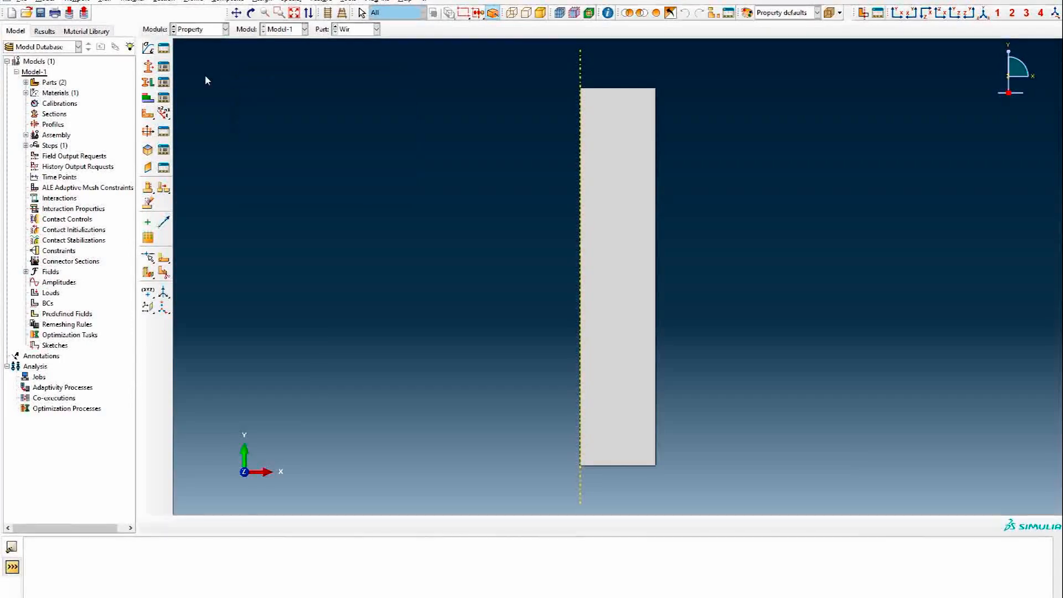
- Create a homogeneous solid section named Section-1 that uses the Copper material
click(148, 69)
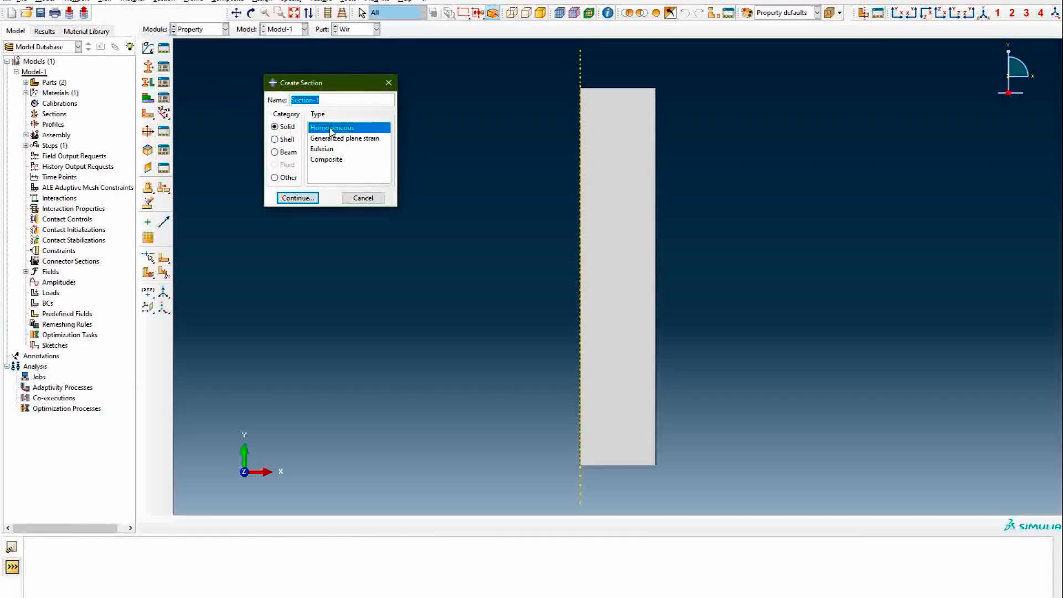
click(299, 199)
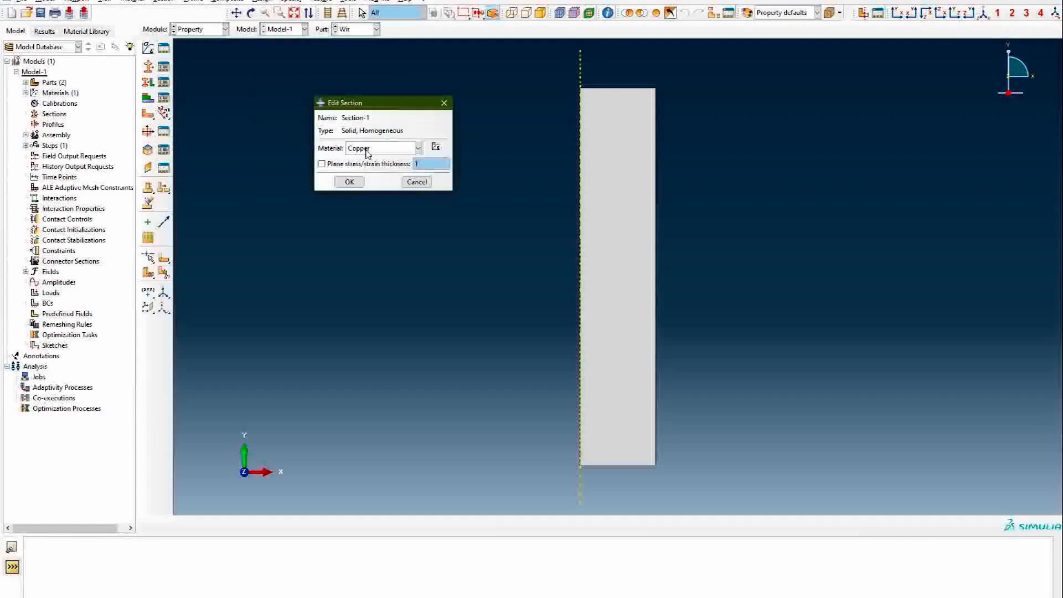
click(349, 183)
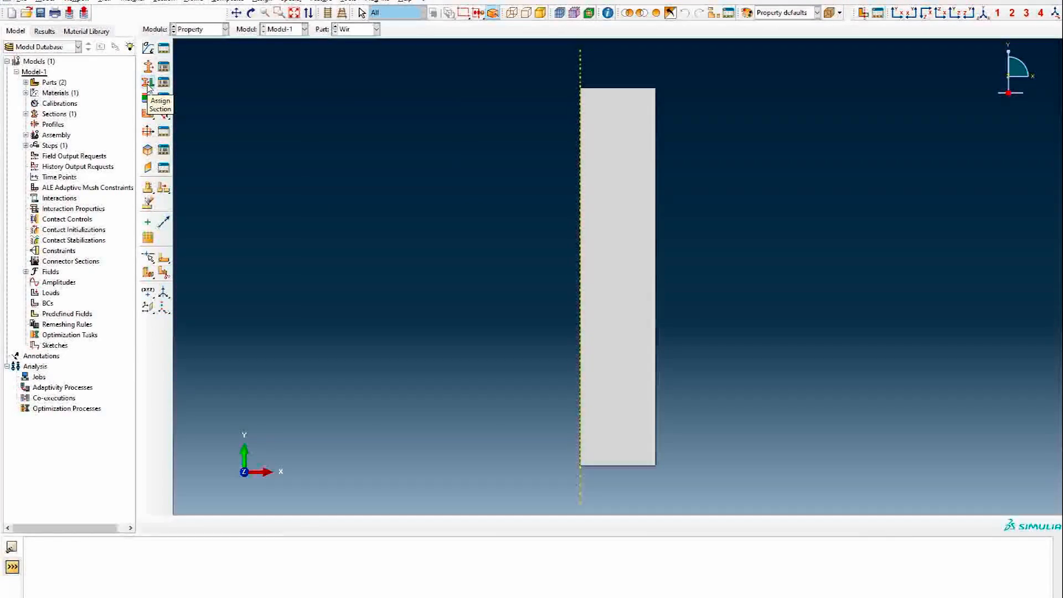
- Assign Section-1 to the entire wire region without creating a set, taking the thickness from the section
click(148, 84)
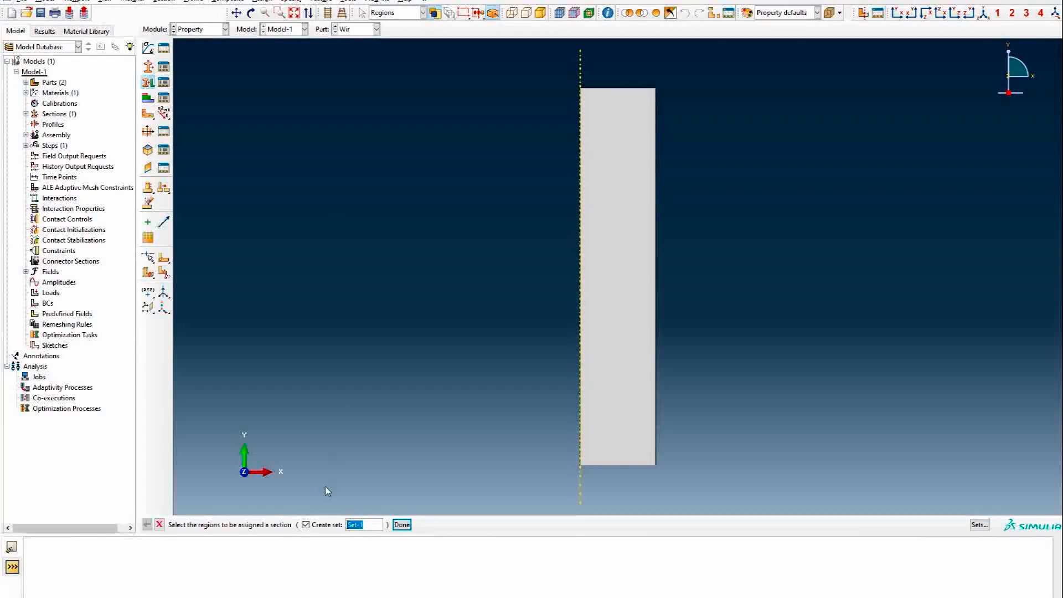
click(306, 525)
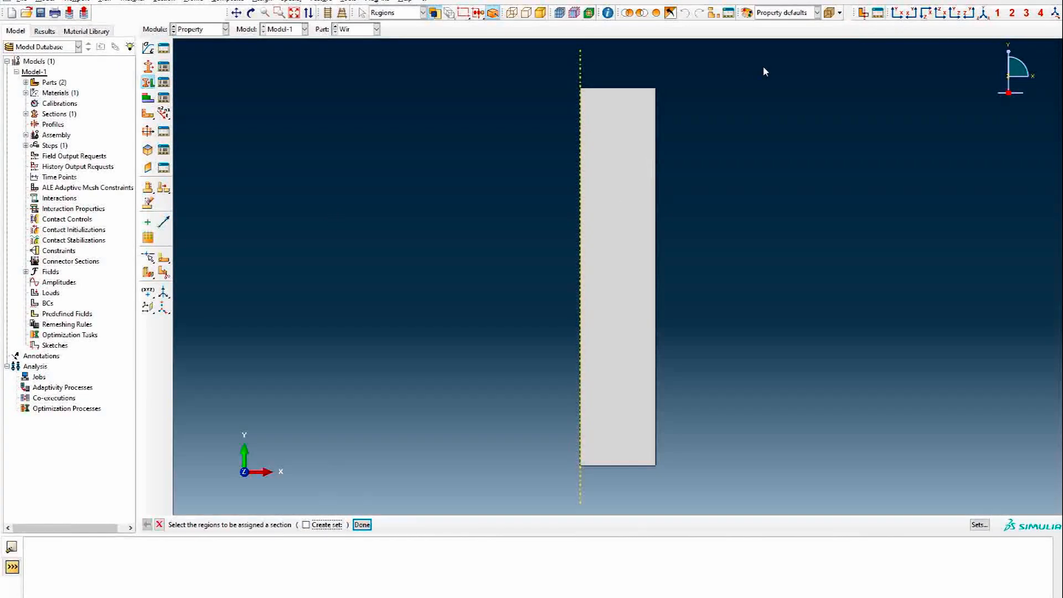
drag(774, 66, 503, 483)
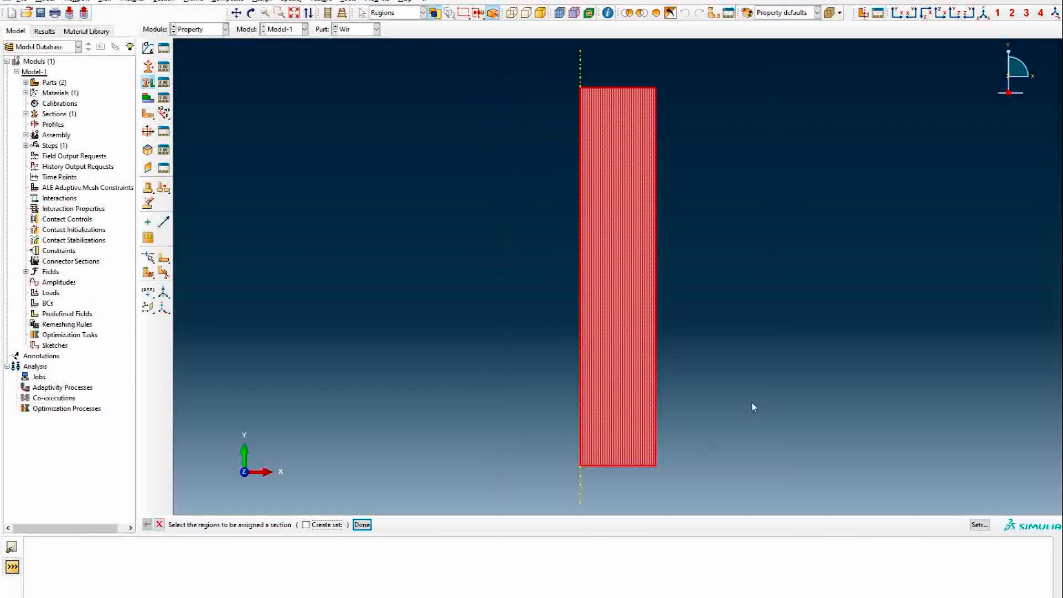
click(359, 526)
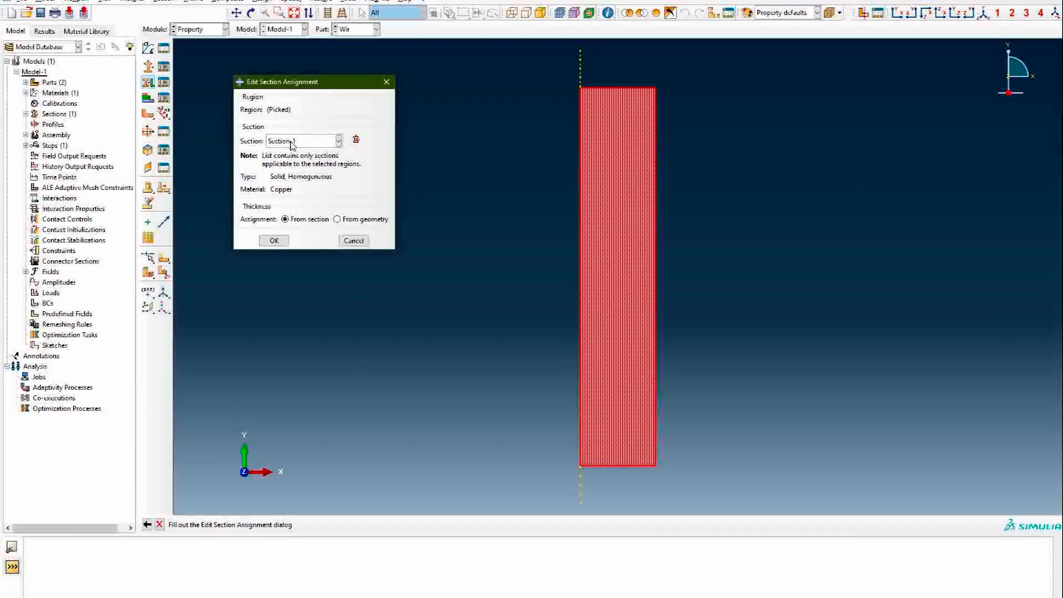
click(276, 241)
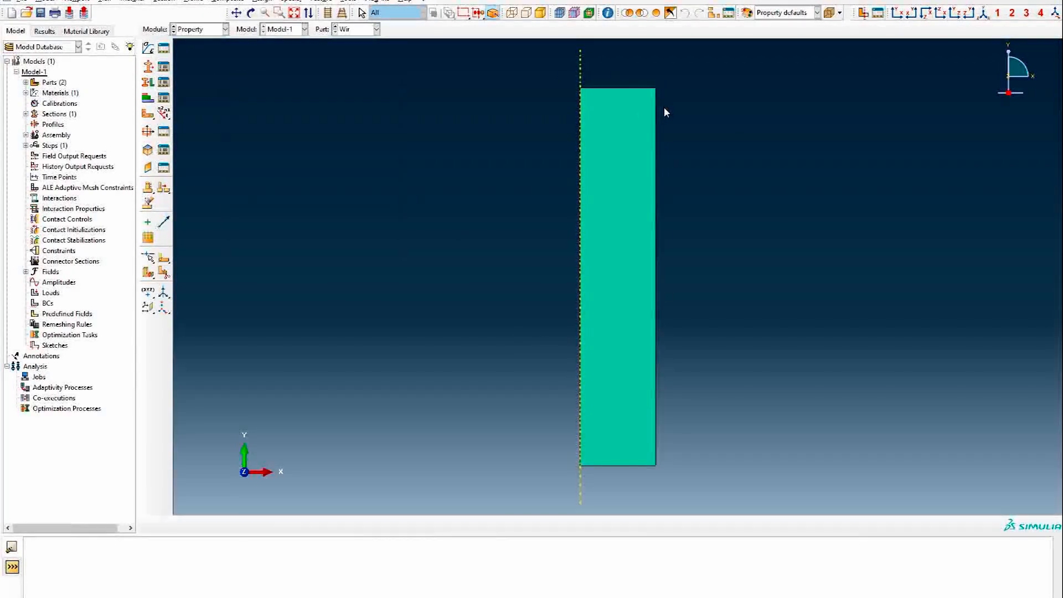
- Switch to the Assembly module and select both the Die and Wir parts for instancing
click(215, 30)
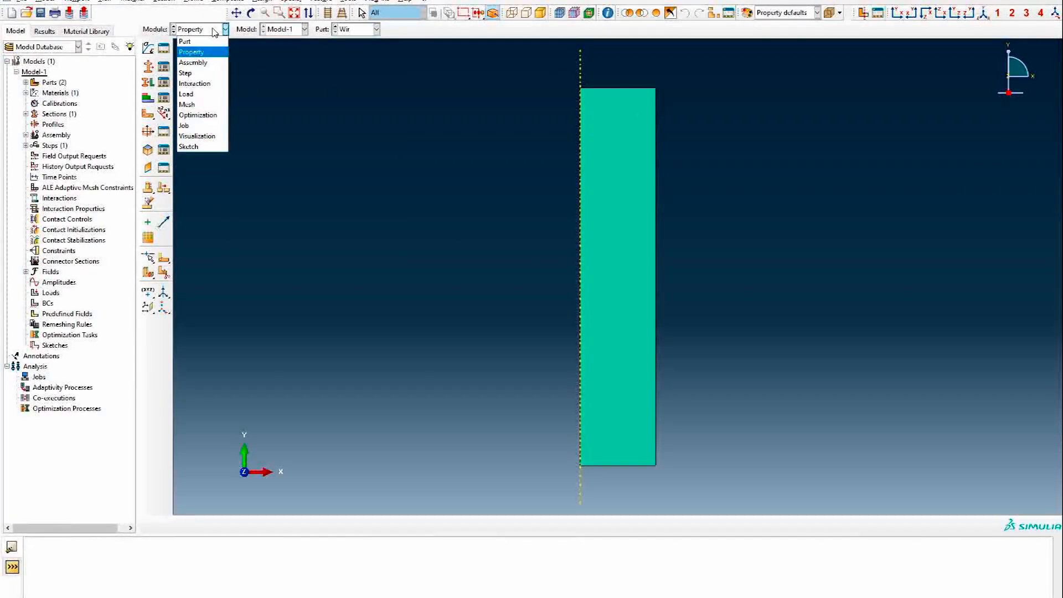
click(207, 66)
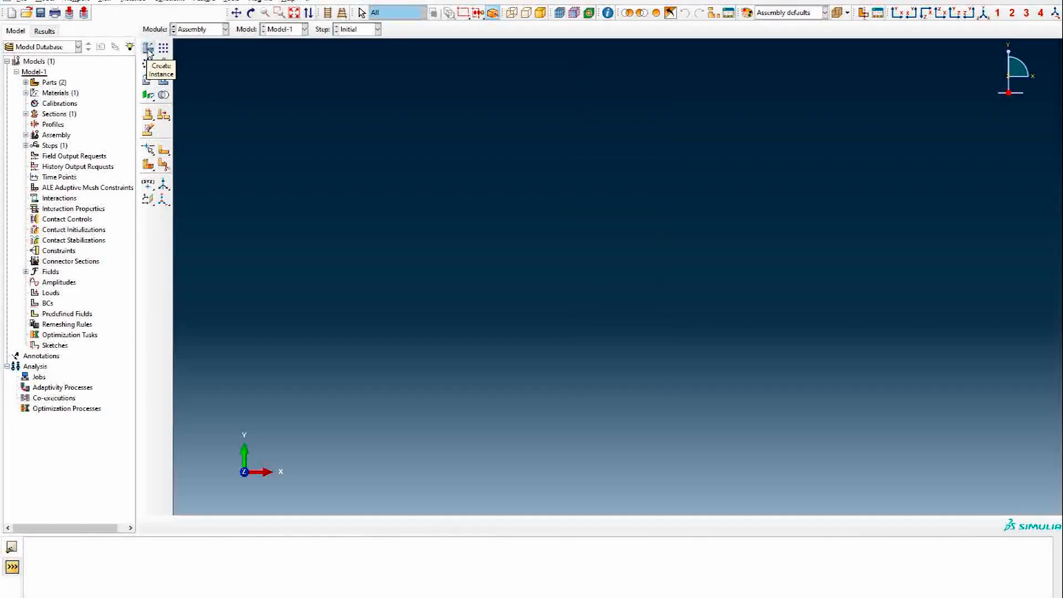
click(148, 48)
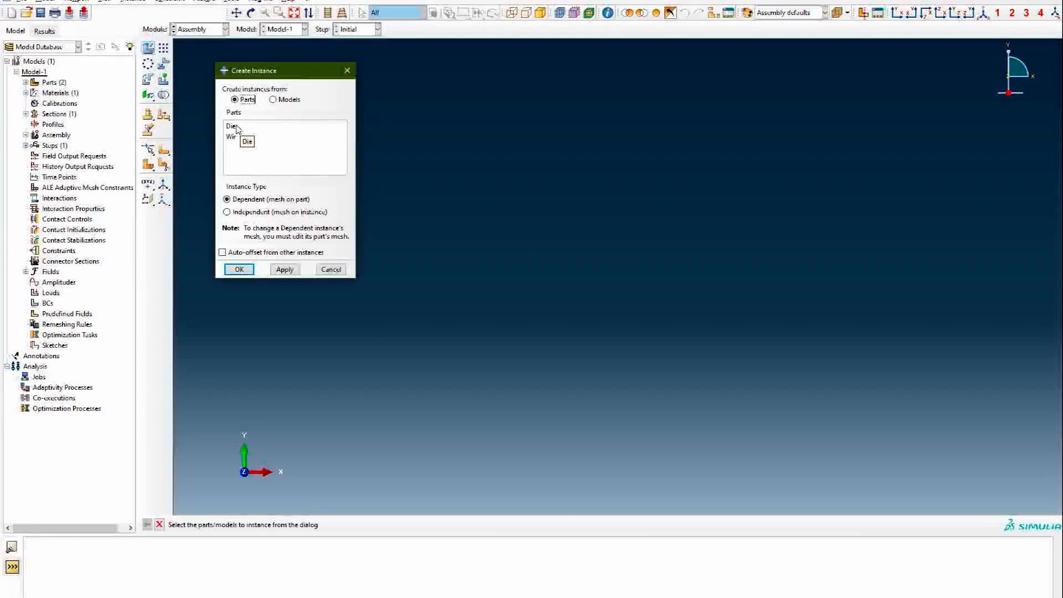
drag(235, 127, 244, 145)
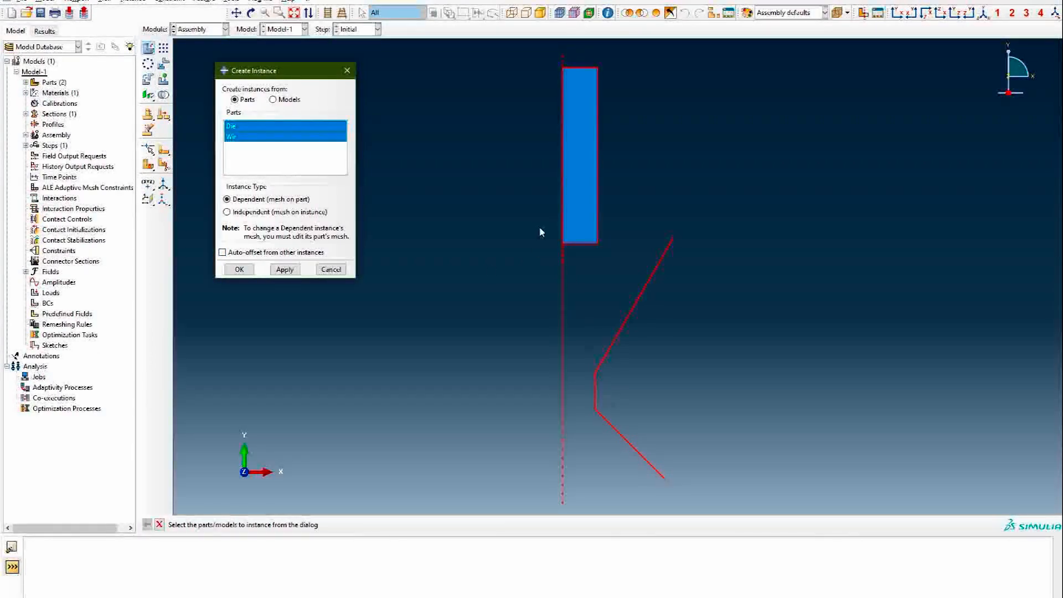
- Try the auto-offset option and the independent instance type, and restore dependent instances without auto-offset
click(272, 254)
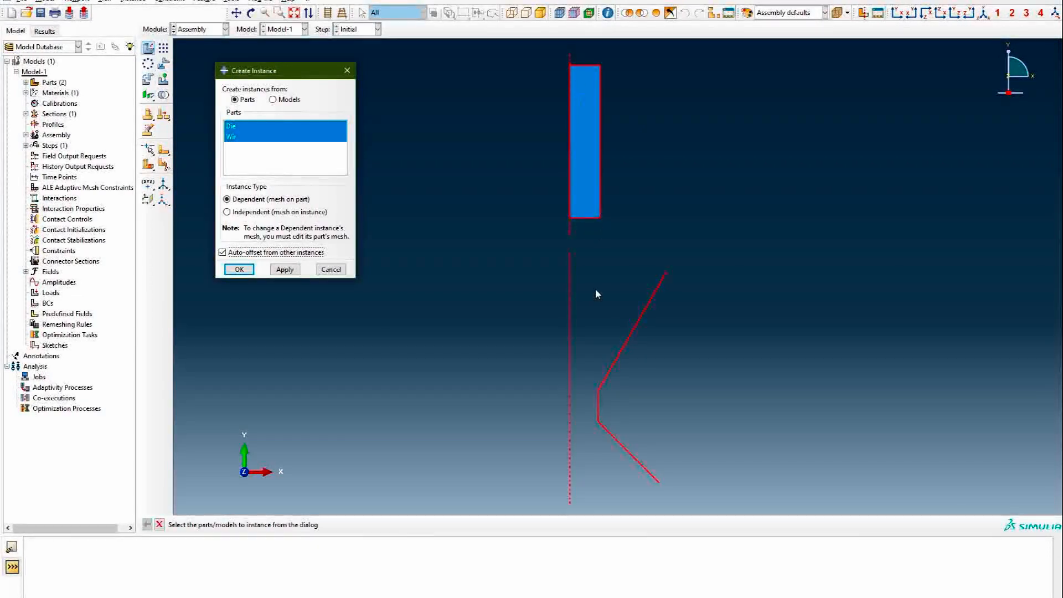
click(231, 253)
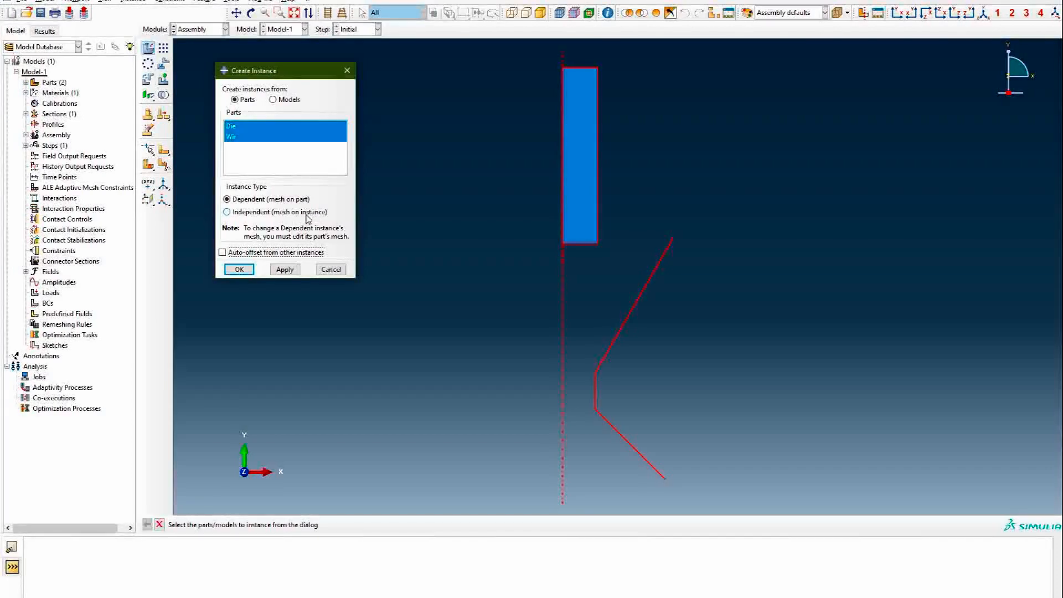
click(228, 212)
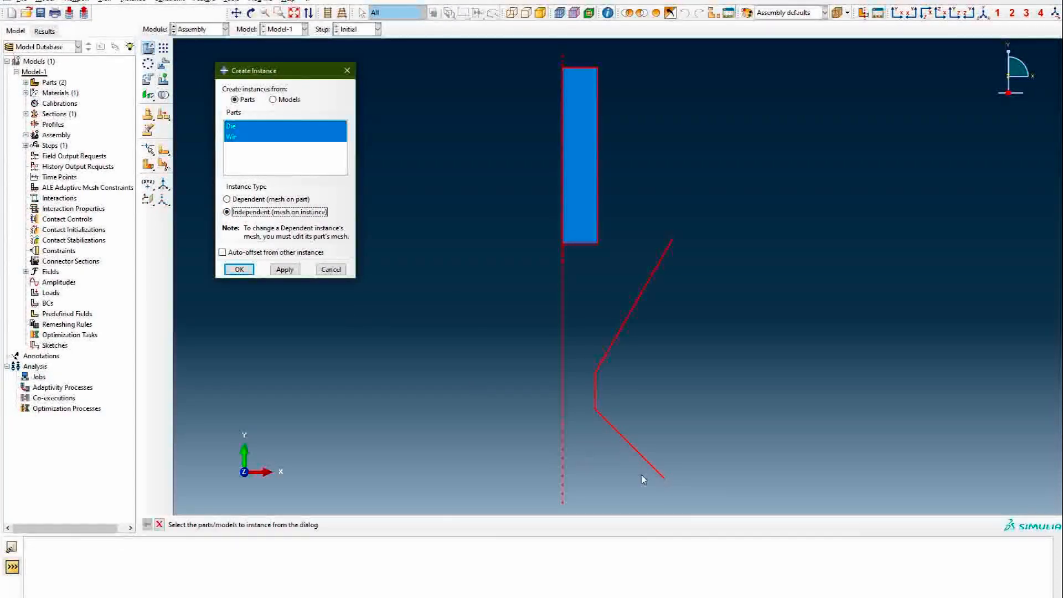
click(209, 30)
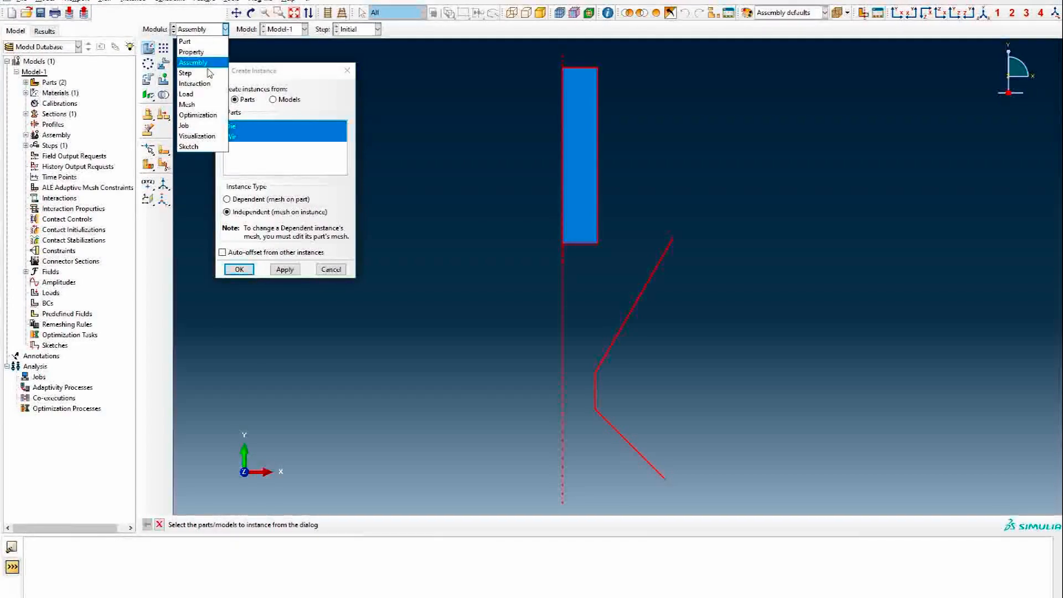
click(479, 225)
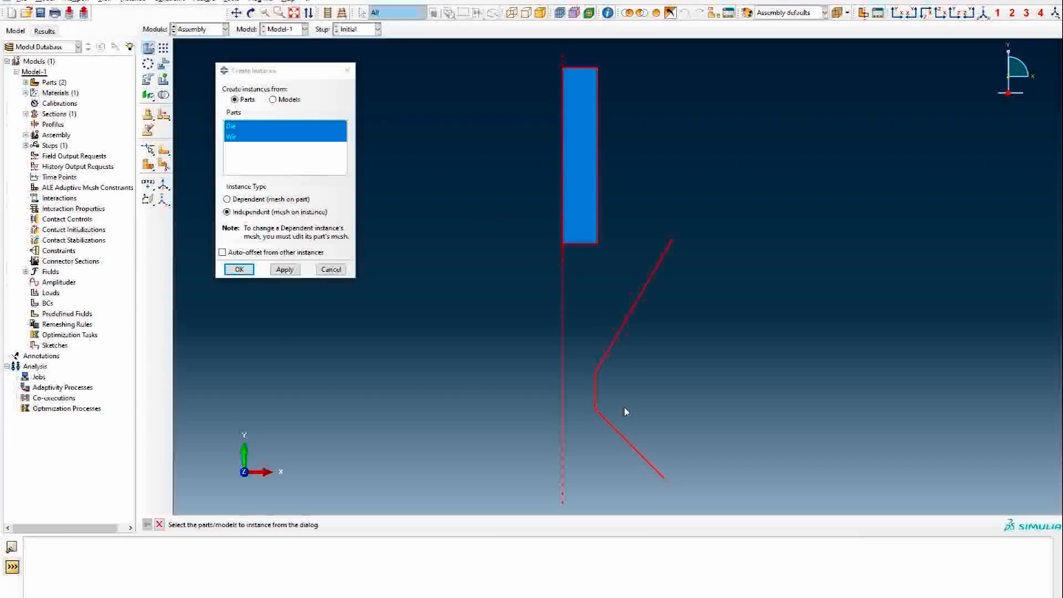
click(561, 239)
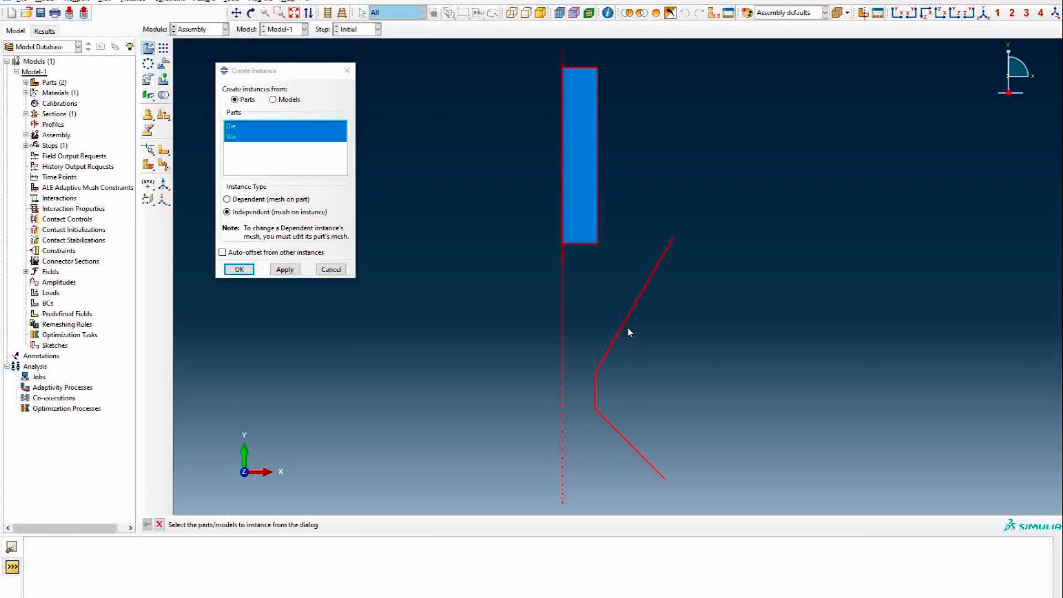
click(260, 199)
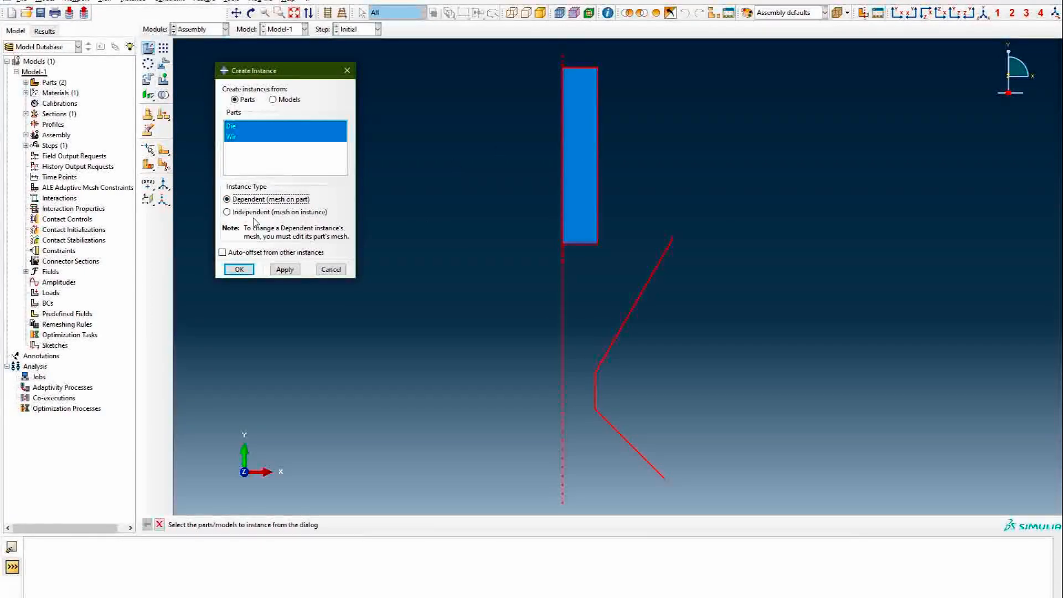
- Create the dependent instances of the Die and Wir parts in the assembly
click(239, 270)
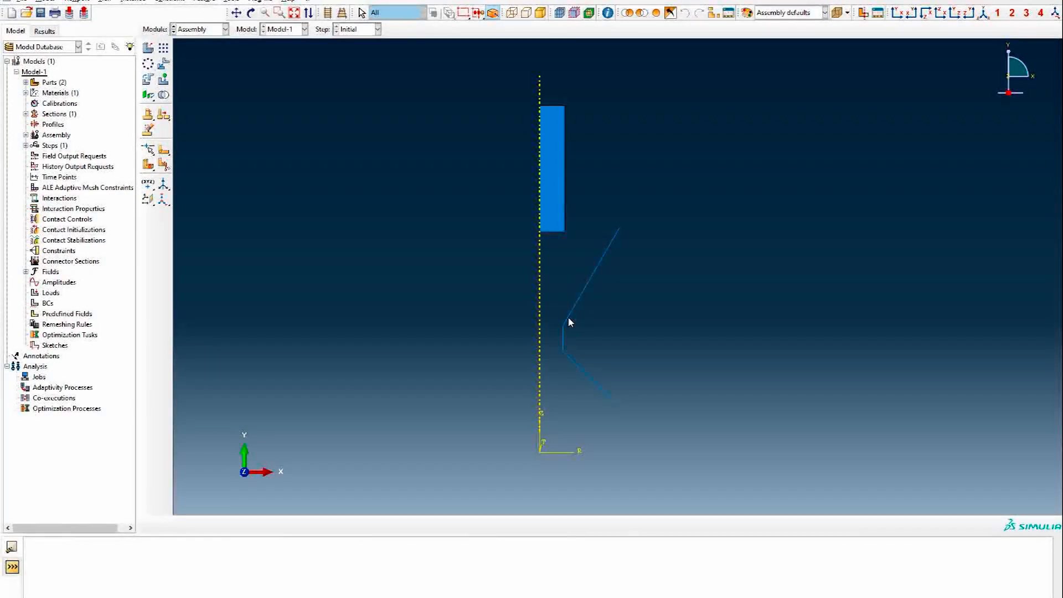
scroll(596, 333, up, 2)
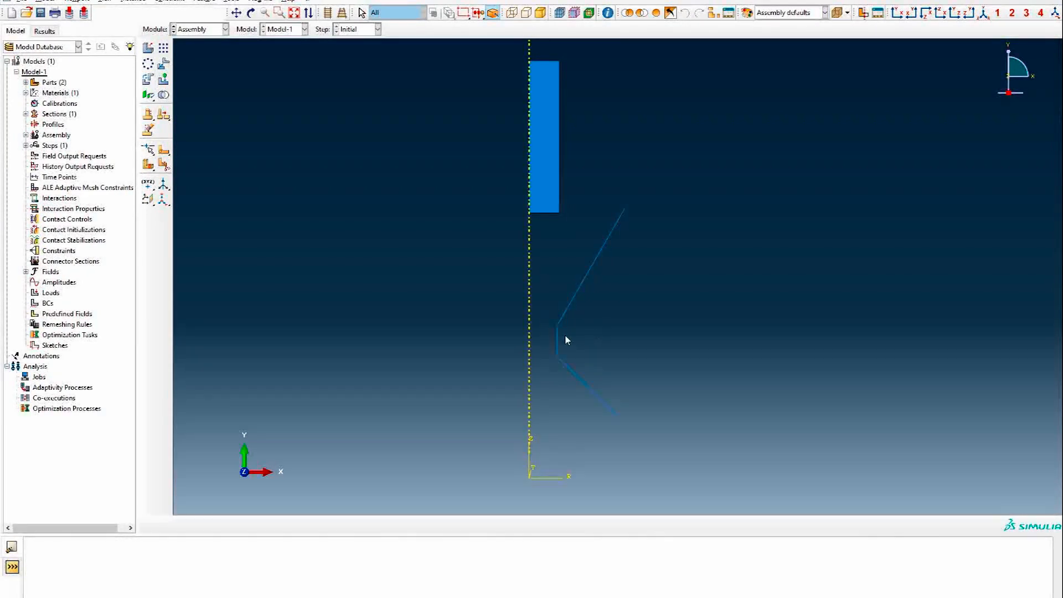
scroll(565, 335, down, 1)
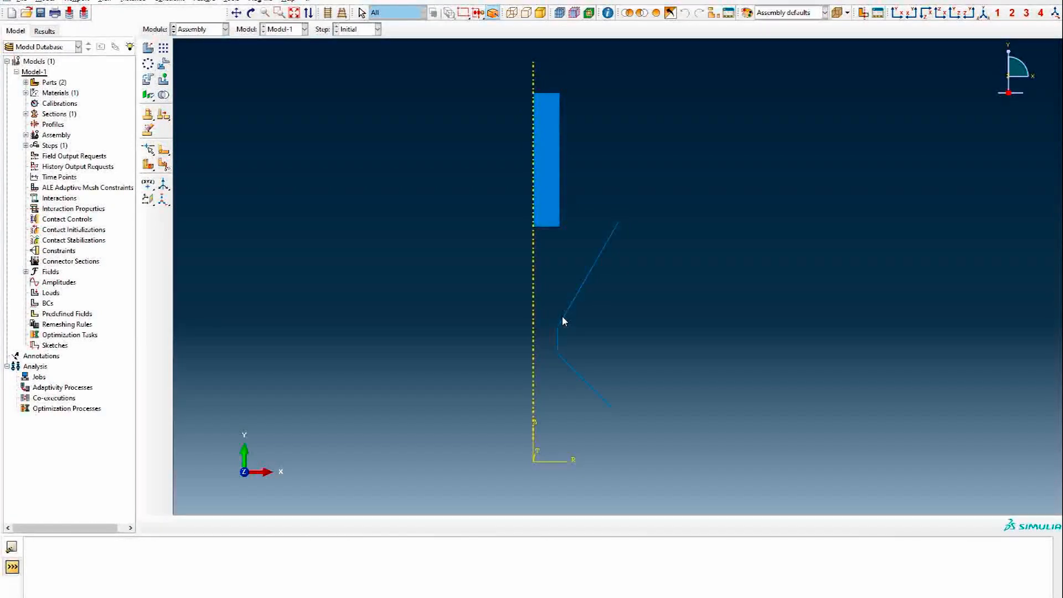
click(164, 64)
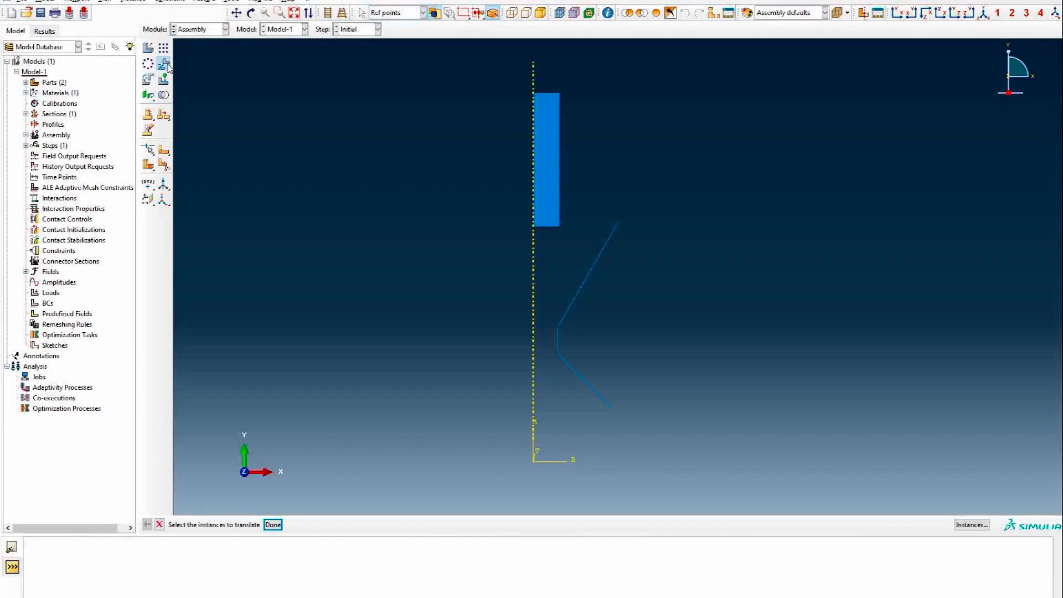
drag(705, 244, 481, 424)
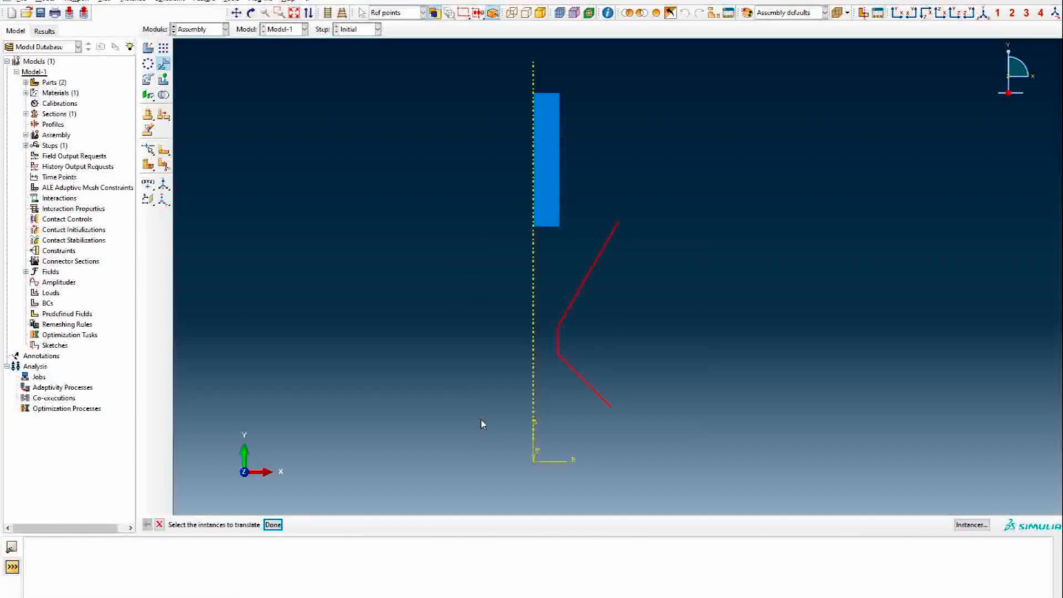
click(273, 524)
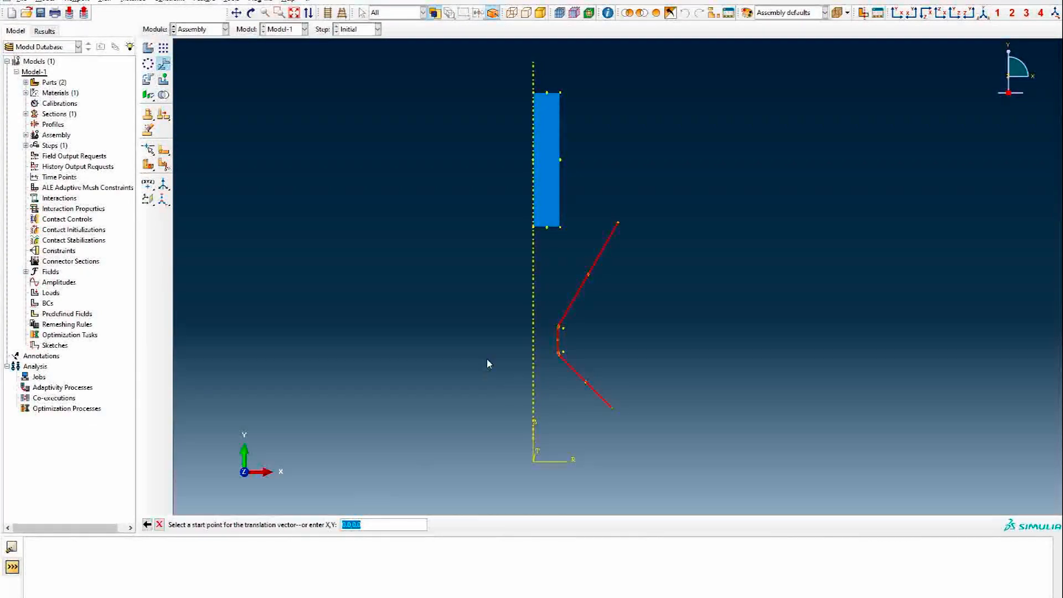
scroll(600, 313, up, 3)
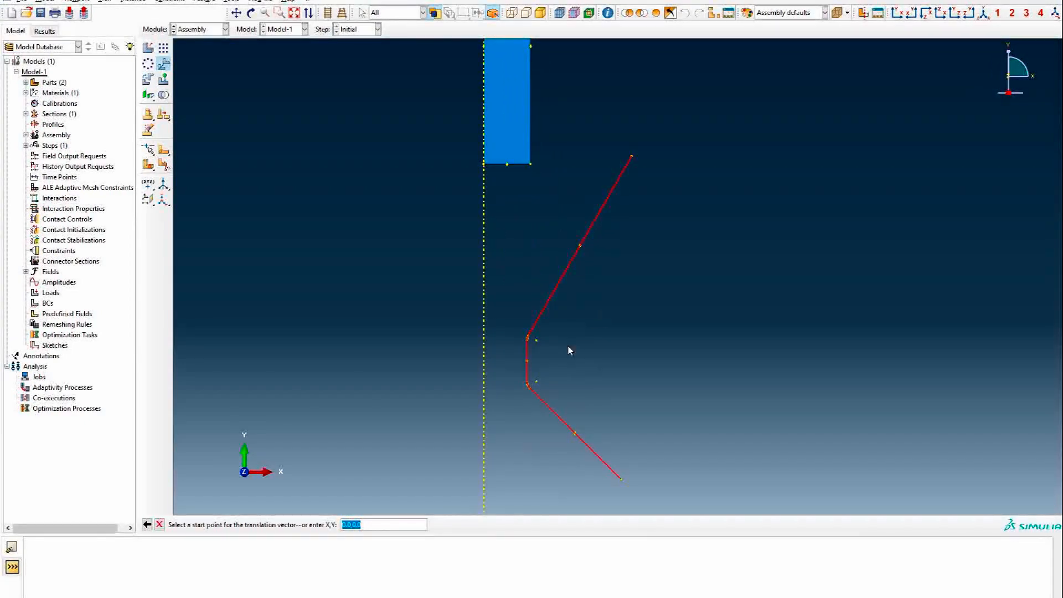
scroll(568, 351, down, 4)
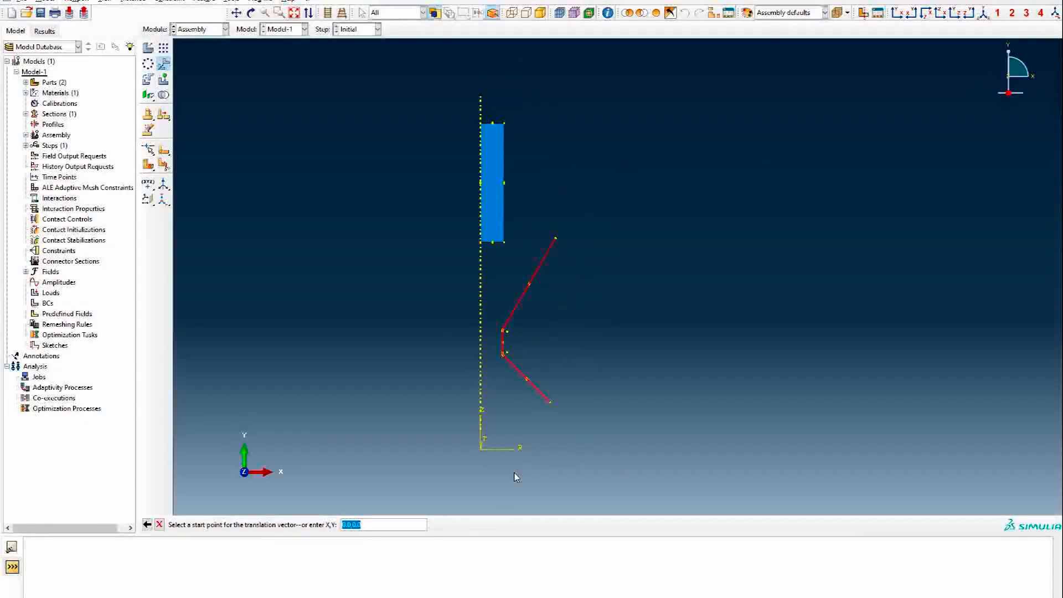
scroll(524, 426, up, 2)
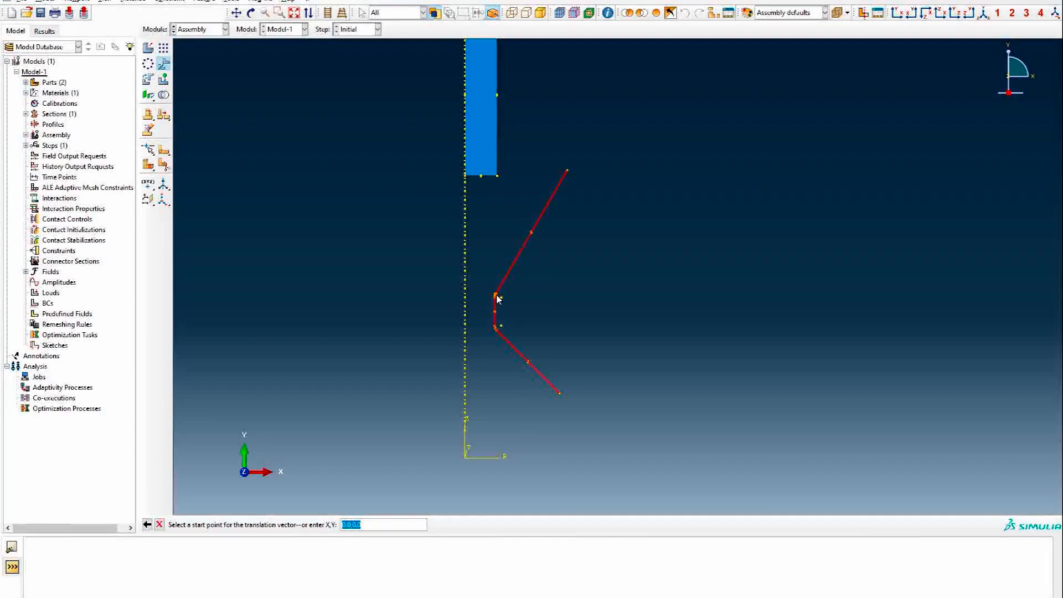
scroll(497, 299, up, 5)
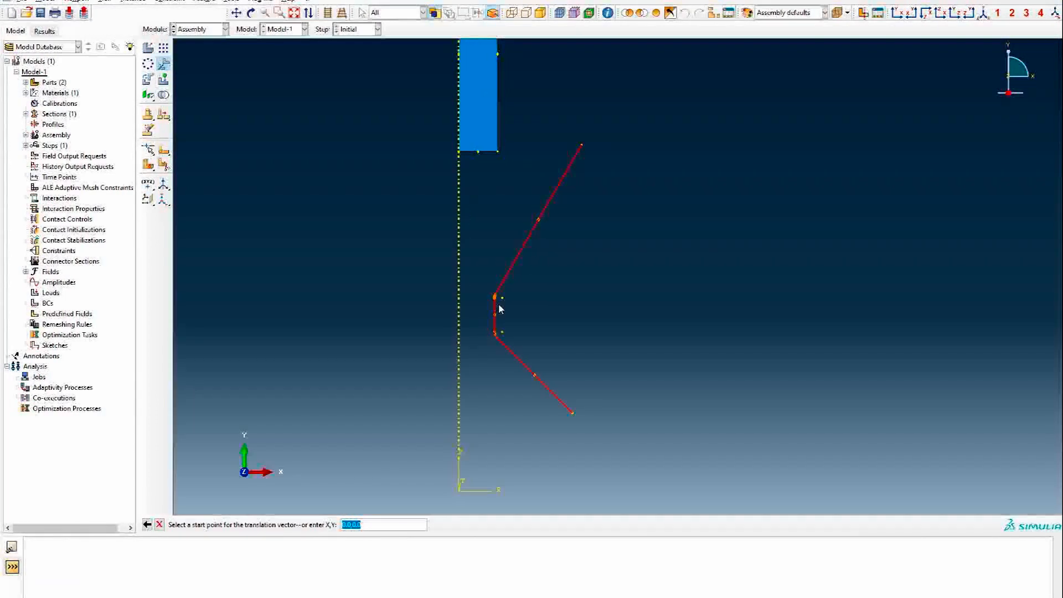
scroll(491, 291, up, 2)
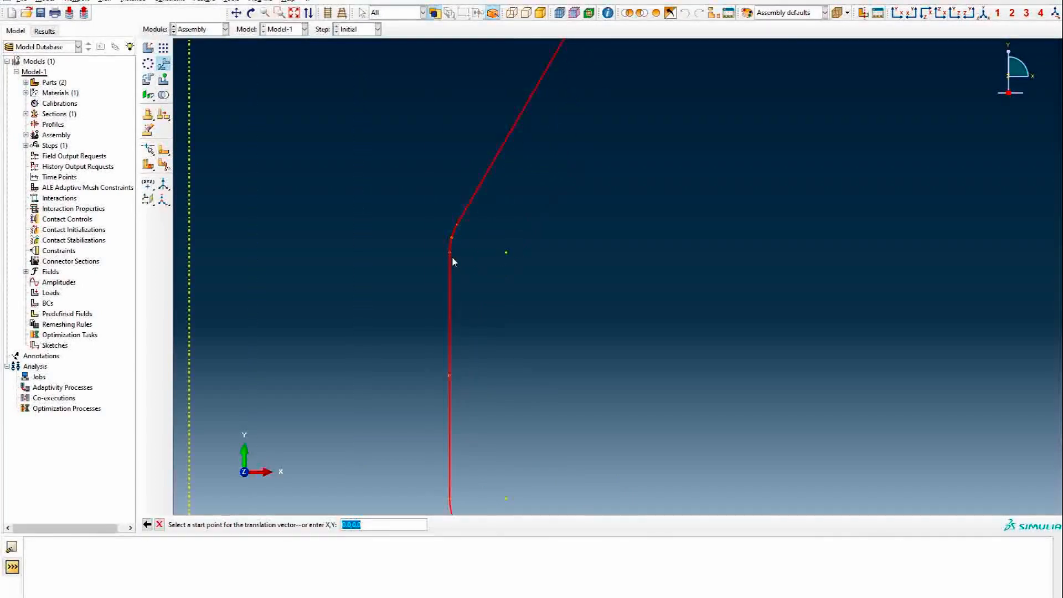
scroll(452, 255, down, 4)
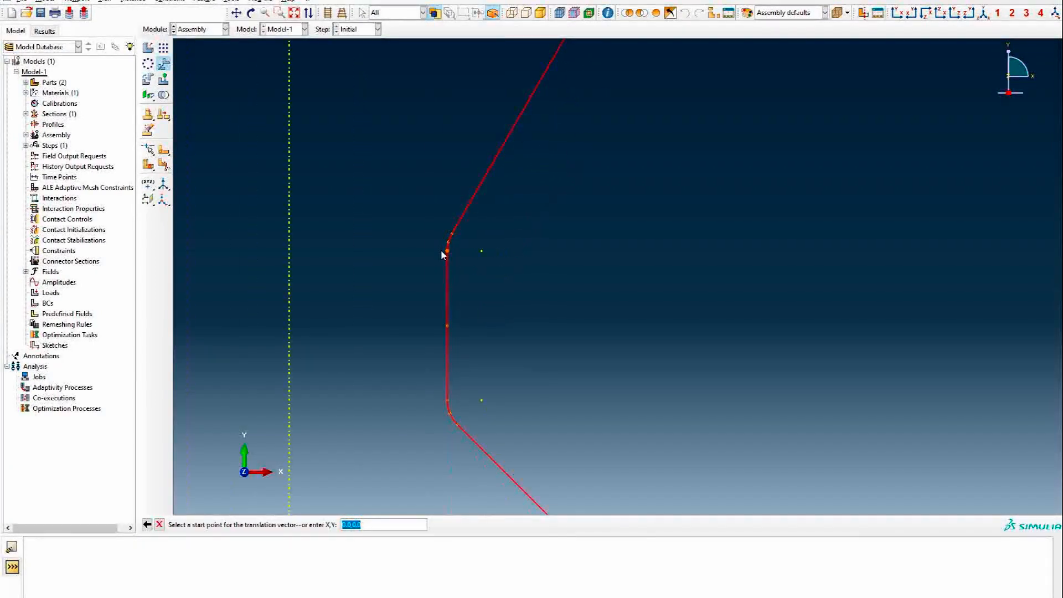
scroll(446, 406, down, 7)
scroll(454, 503, up, 5)
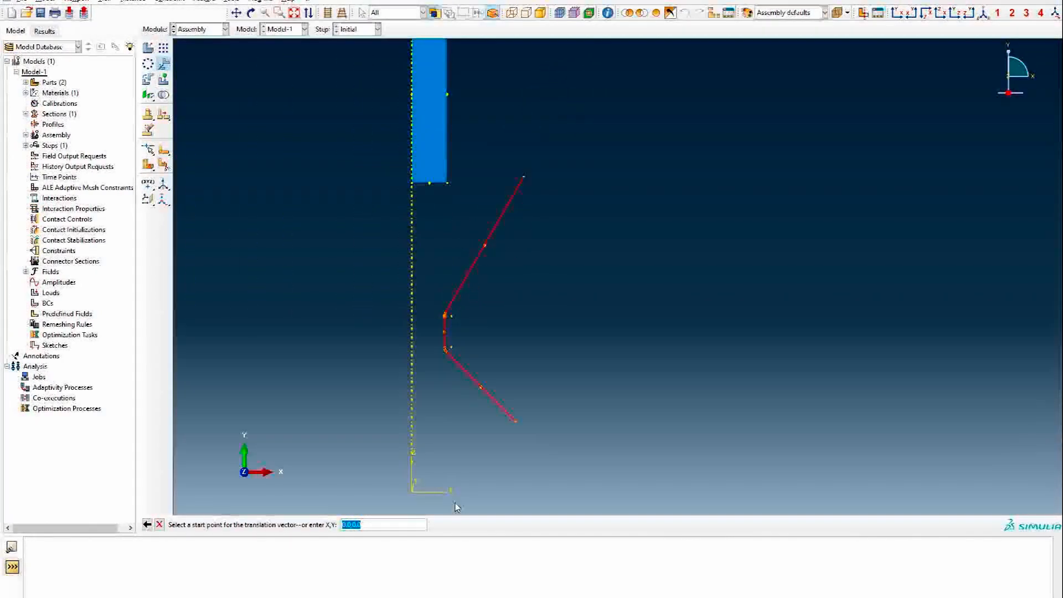
scroll(437, 501, up, 2)
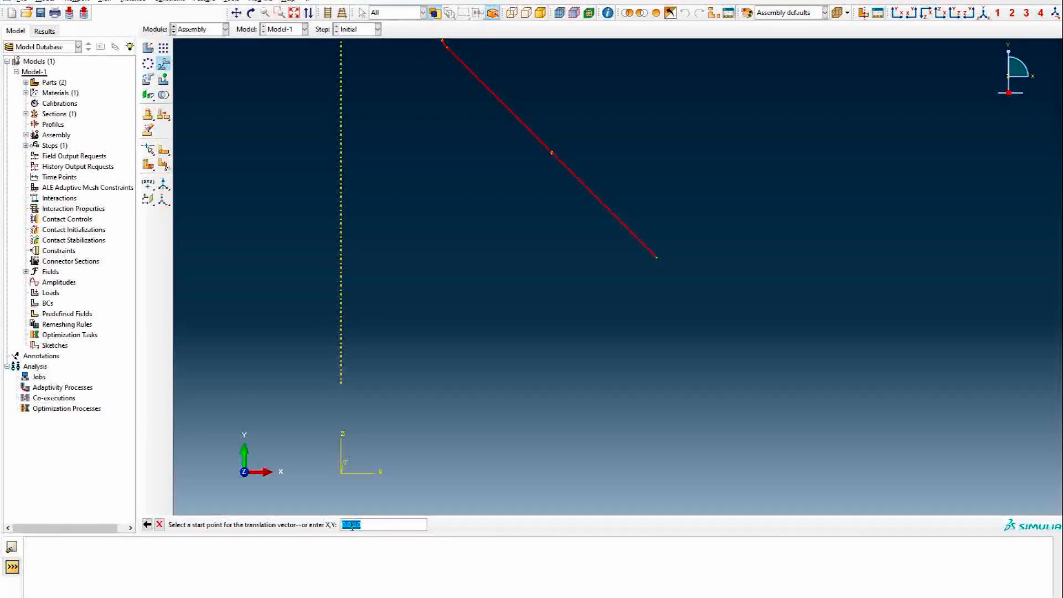
drag(360, 525, 352, 524)
text(,0)
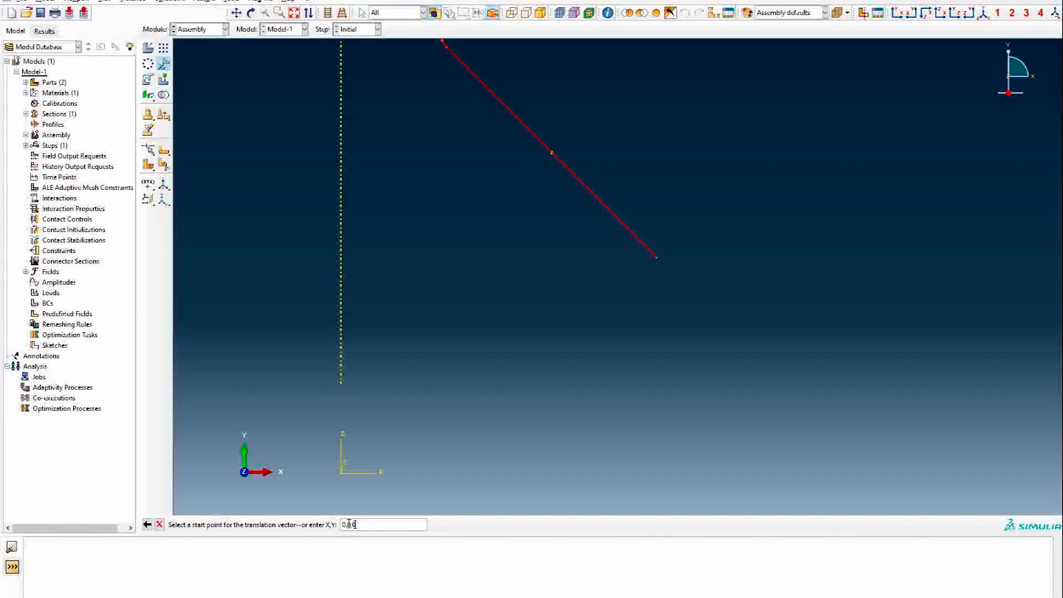
drag(351, 524, 334, 531)
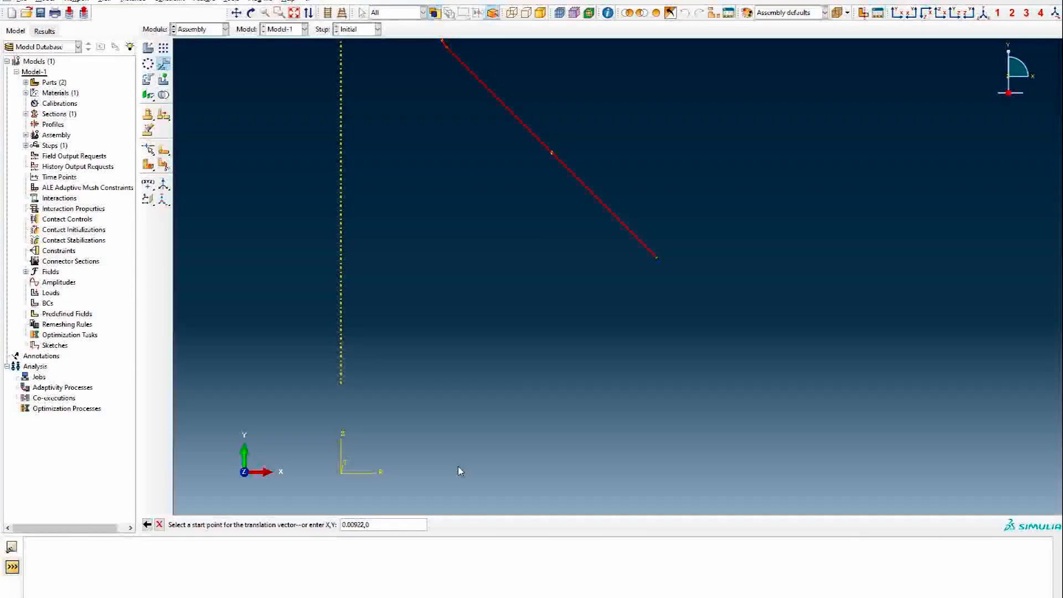
scroll(458, 471, up, 3)
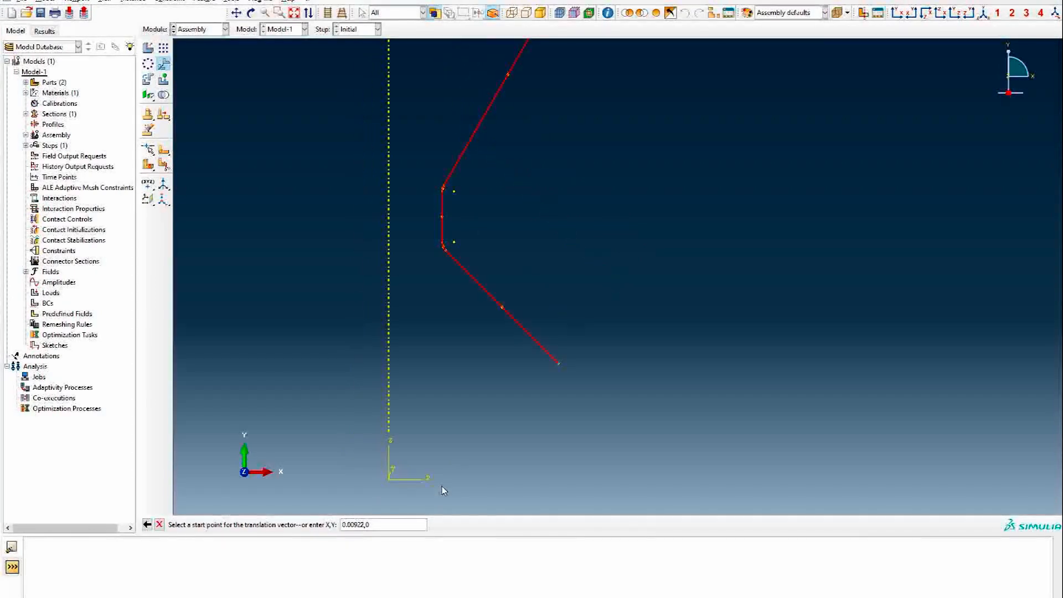
key(Return)
click(159, 525)
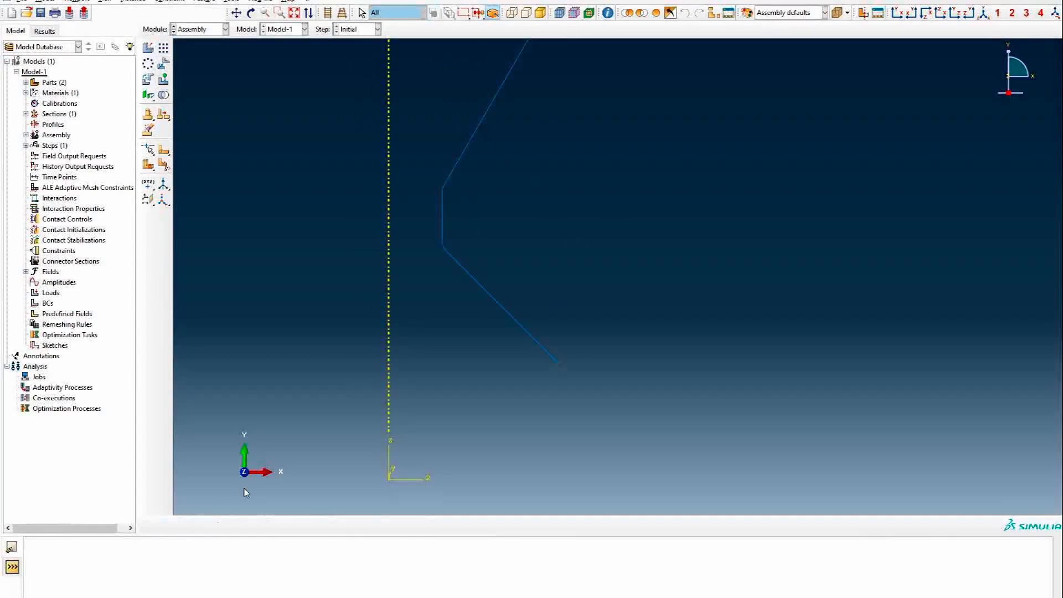
- Begin translating the die instance, taking the upper end of its short vertical segment as the vector's start point
drag(667, 188, 310, 434)
middle_click(449, 237)
scroll(542, 110, up, 2)
scroll(487, 183, up, 2)
scroll(310, 291, up, 2)
click(245, 296)
scroll(429, 230, down, 4)
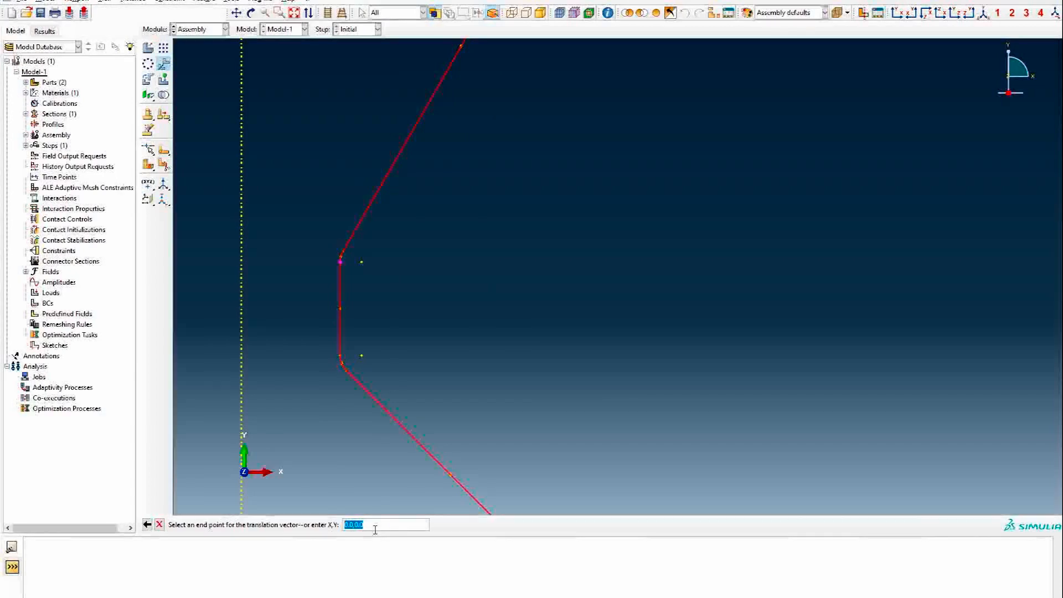
- Set the die's translation end point to 0.00921,0 and accept the new position
double_click(355, 525)
drag(355, 524, 353, 525)
text(0)
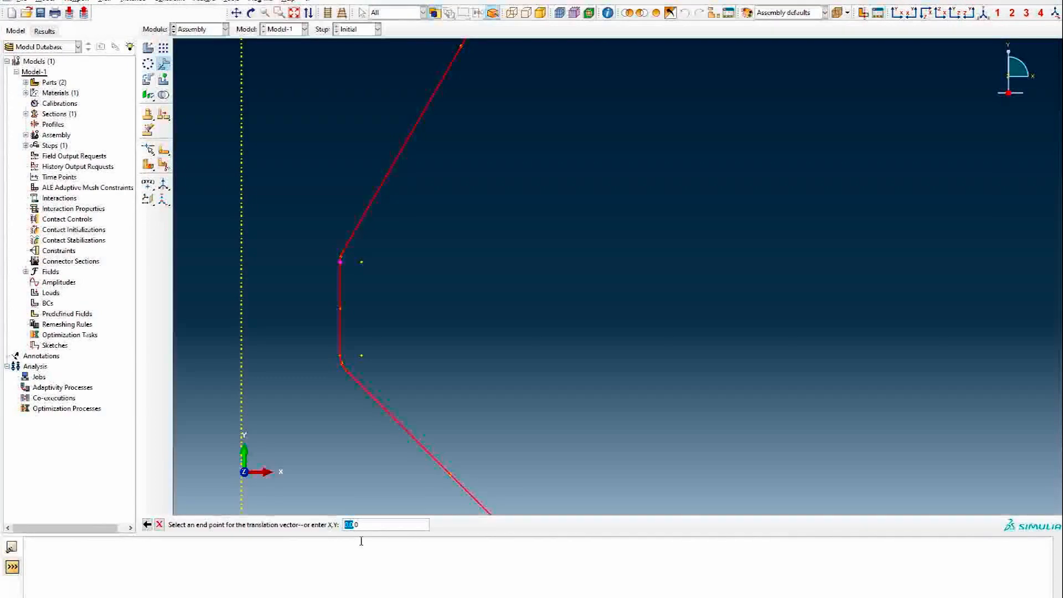
text(.00921)
key(Return)
scroll(376, 406, down, 5)
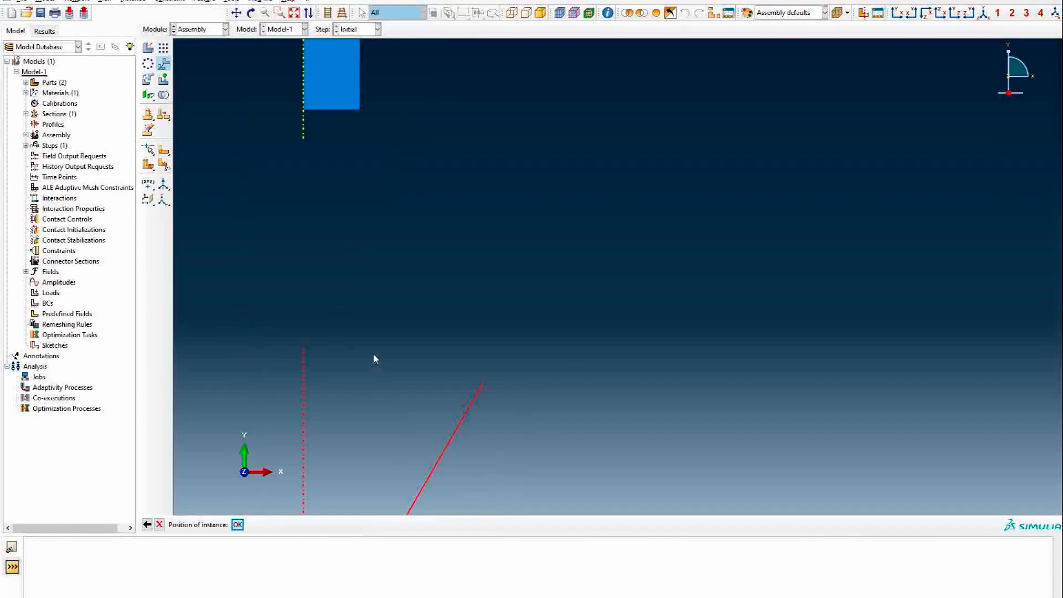
scroll(368, 438, up, 10)
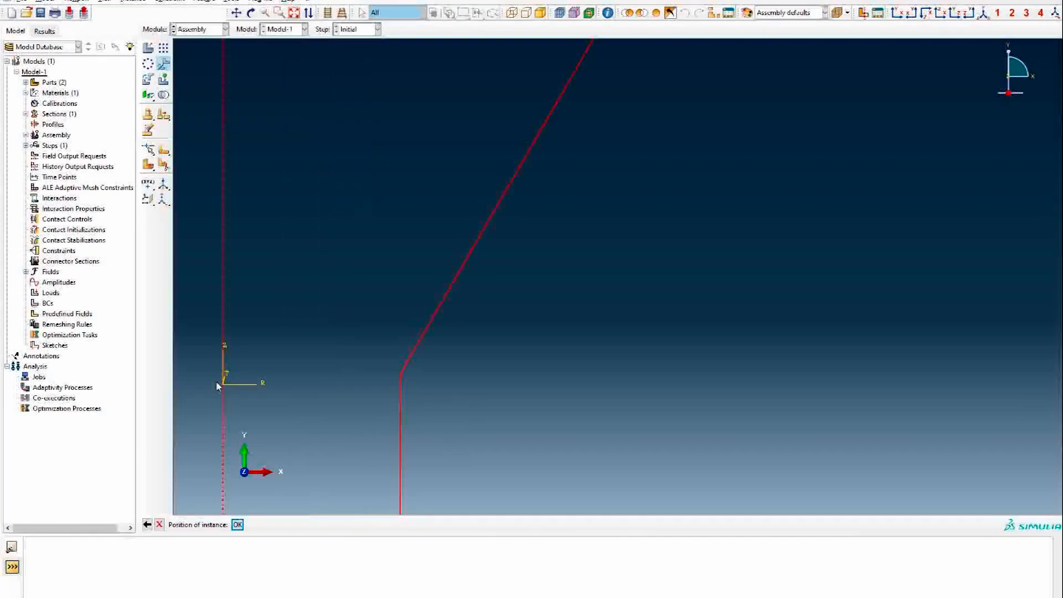
scroll(387, 394, down, 4)
scroll(388, 394, down, 4)
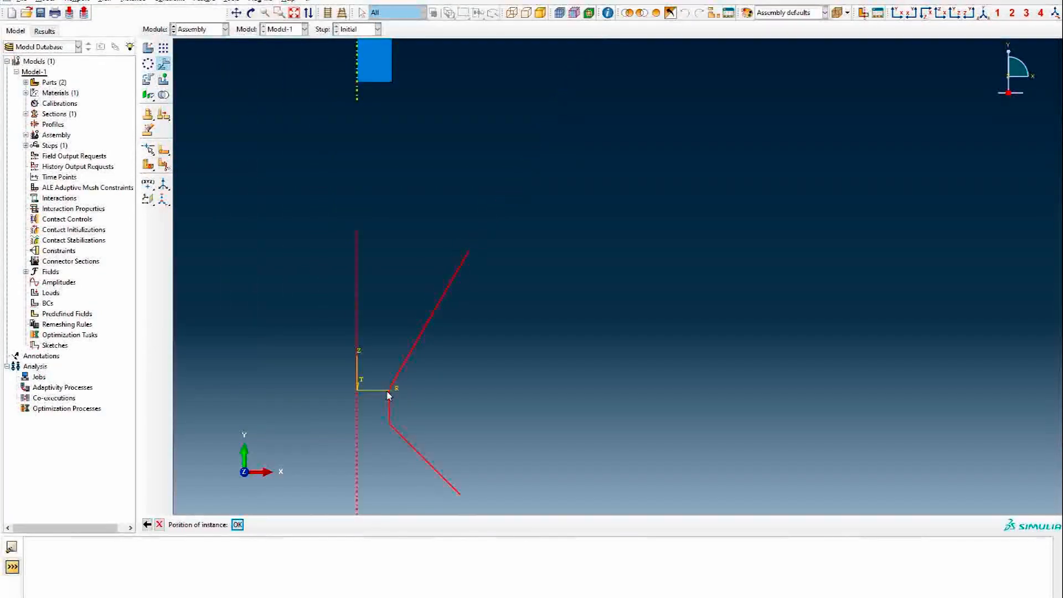
scroll(387, 394, down, 3)
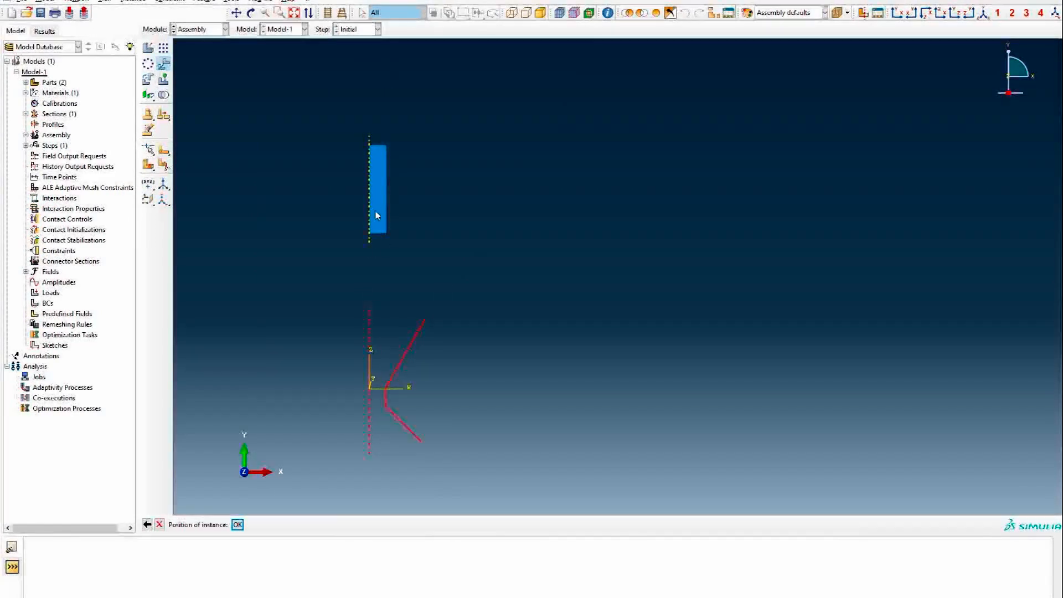
click(237, 524)
- Begin translating the wire instance, taking its lower outer corner as the vector's start point
scroll(382, 407, up, 2)
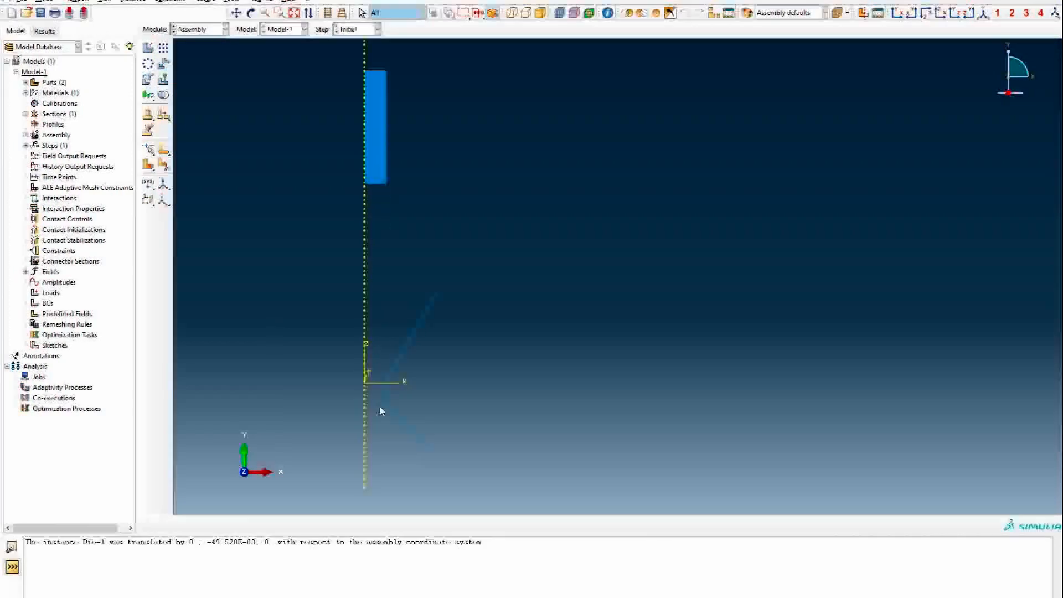
click(163, 66)
drag(436, 97, 290, 231)
middle_click(380, 208)
scroll(398, 205, up, 4)
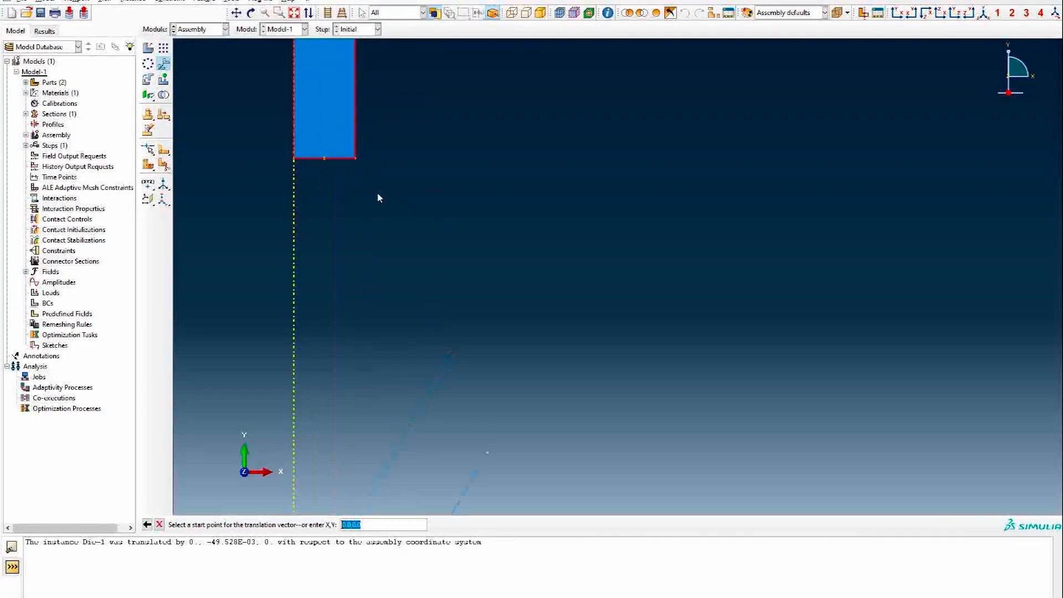
click(355, 158)
scroll(404, 362, up, 6)
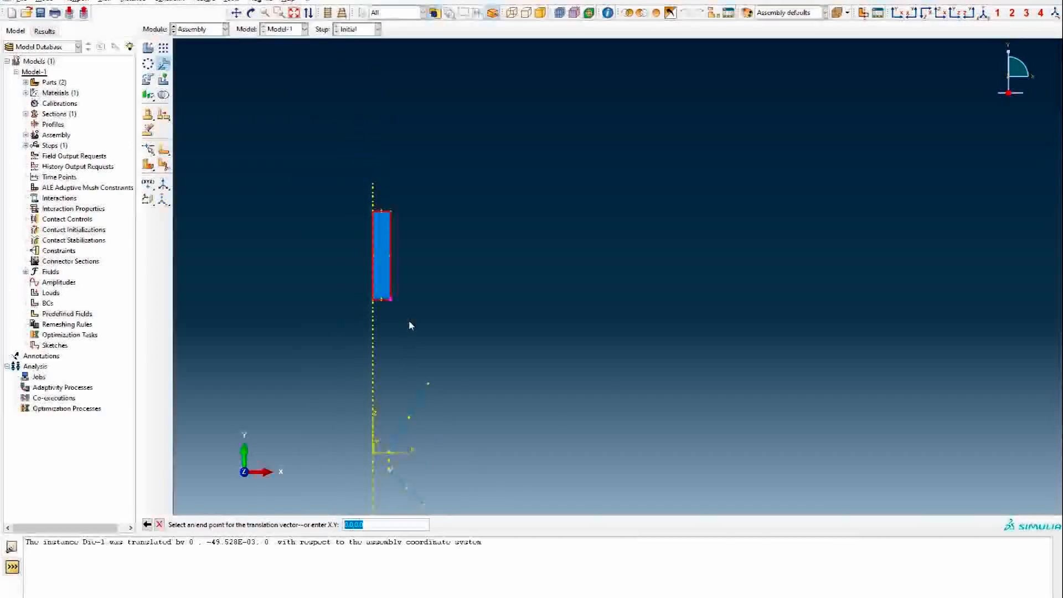
- Set the X coordinate of the wire's translation end point to 0.01
scroll(382, 506, down, 3)
scroll(382, 501, down, 4)
scroll(446, 393, down, 3)
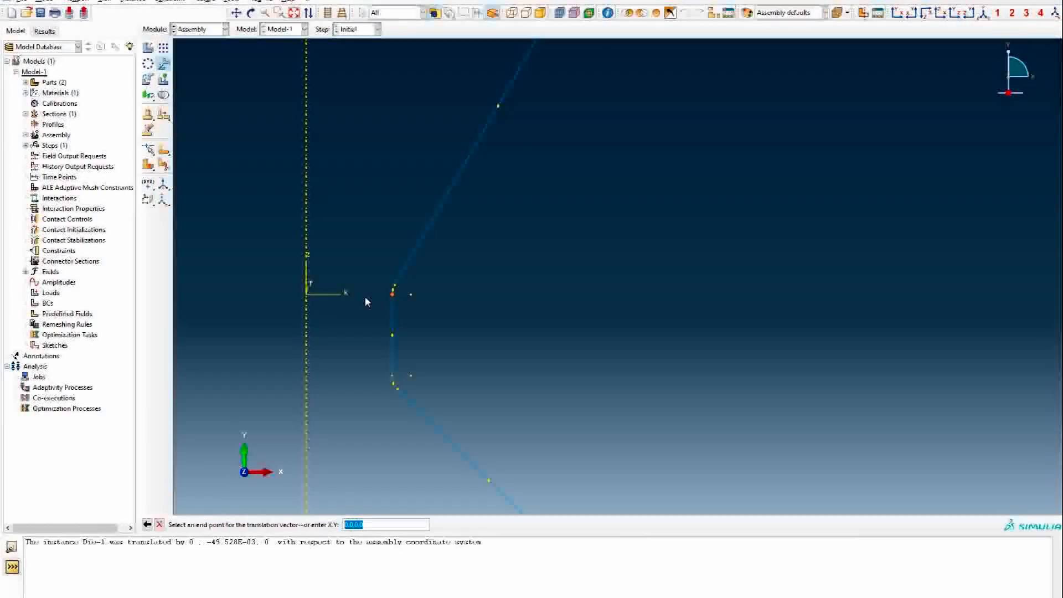
scroll(391, 297, up, 1)
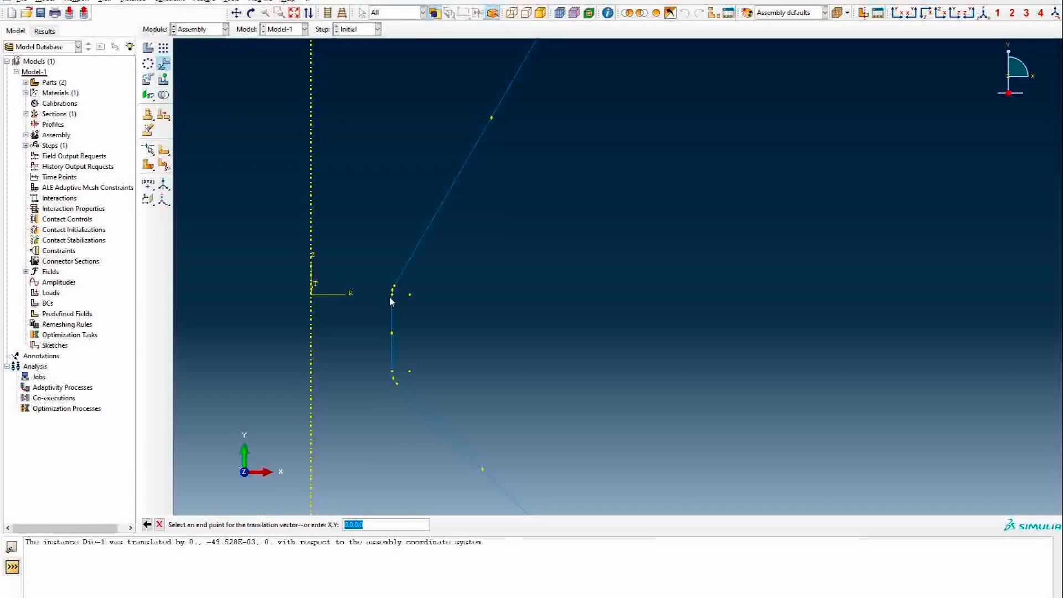
scroll(392, 294, up, 5)
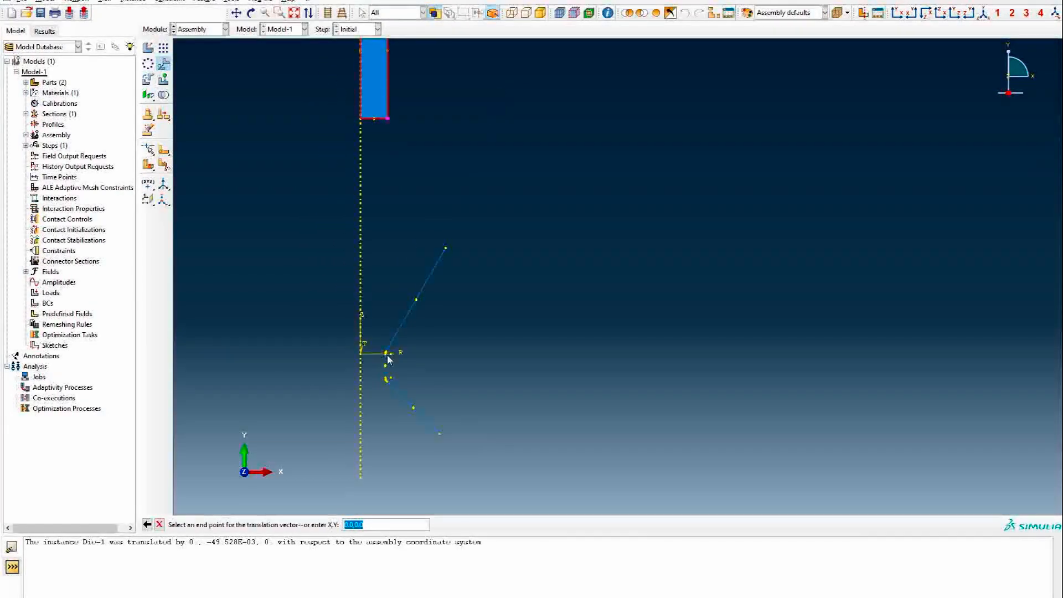
double_click(352, 524)
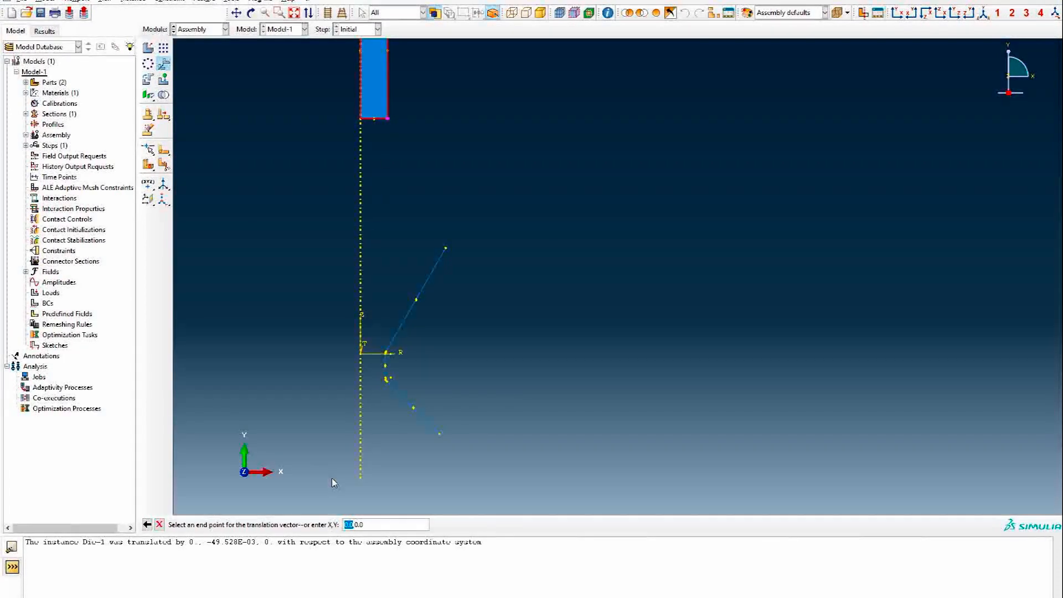
text(0.0)
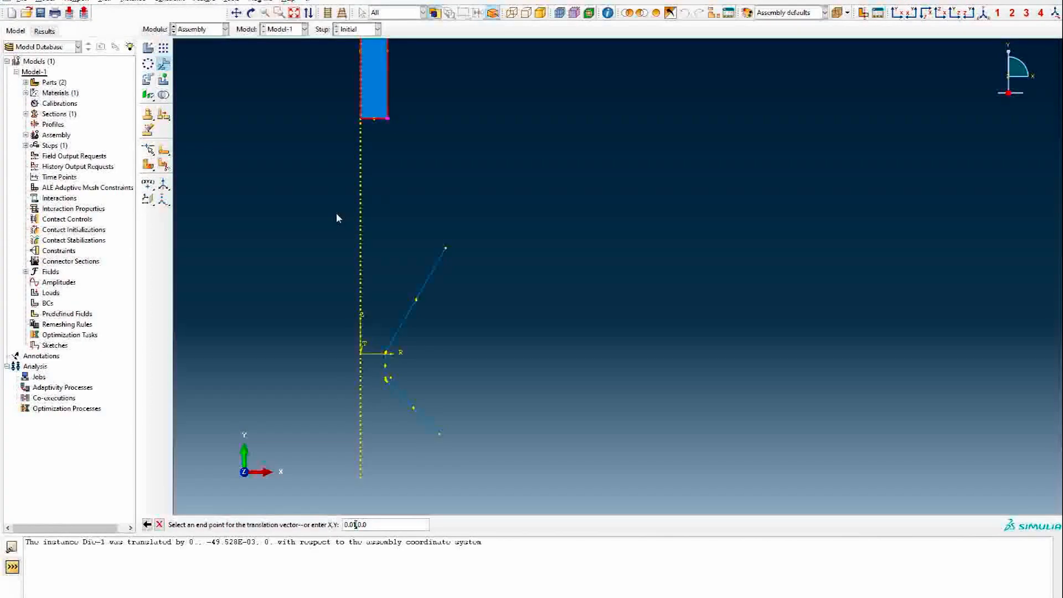
scroll(343, 217, down, 2)
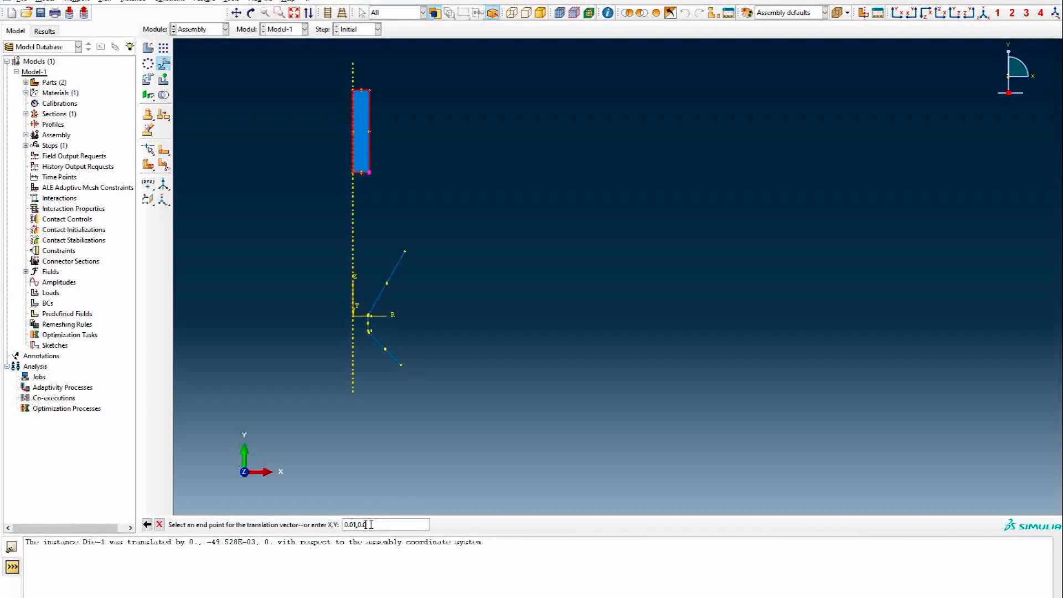
- Set the Y coordinate of the wire's translation end point to 0.005 and accept the new position
drag(364, 525, 357, 525)
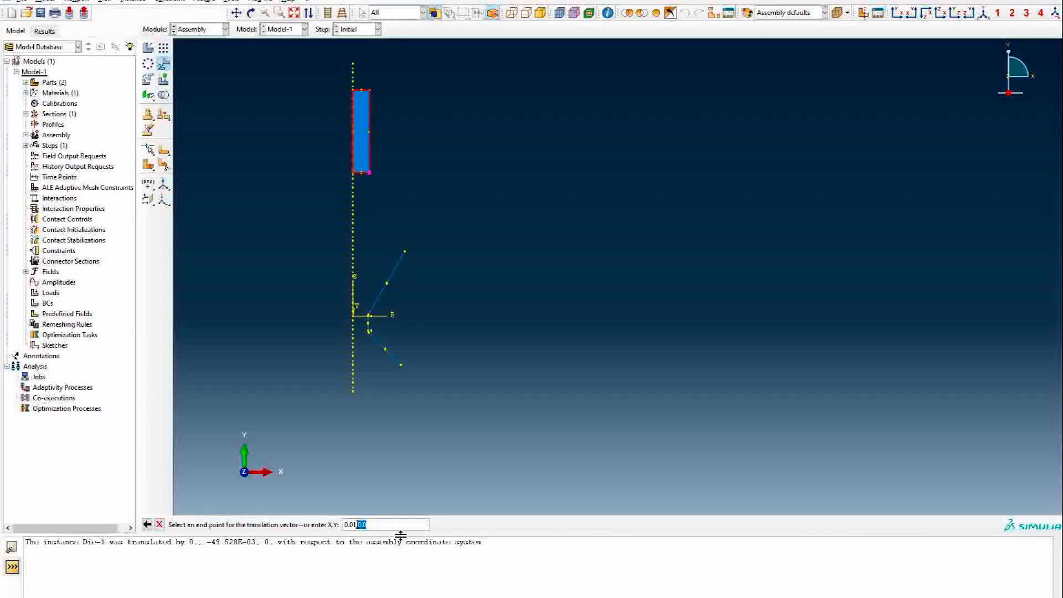
text(0)
text(0)
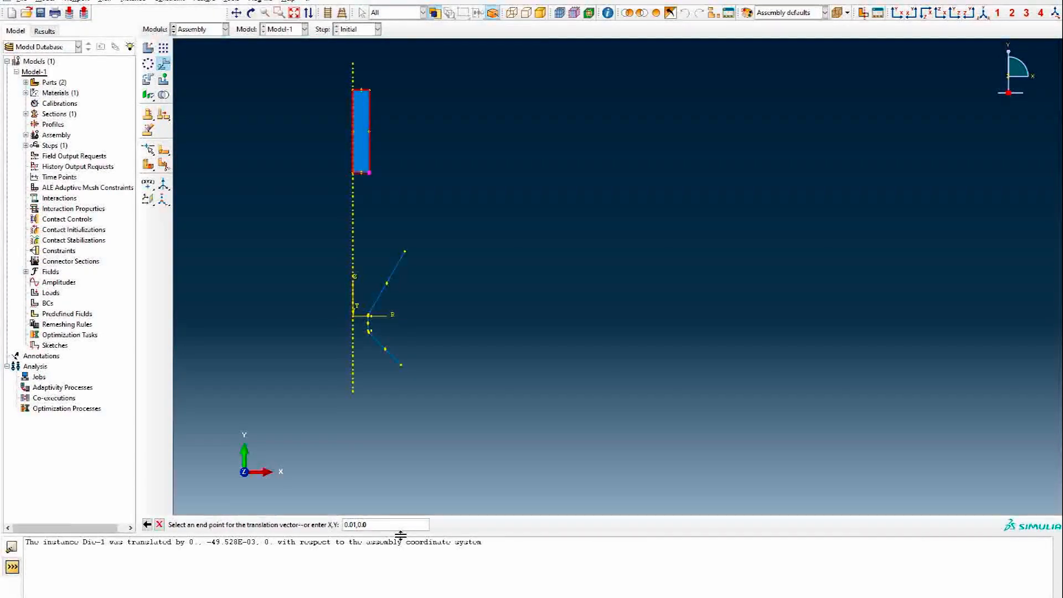
text(5)
key(Return)
scroll(327, 415, up, 5)
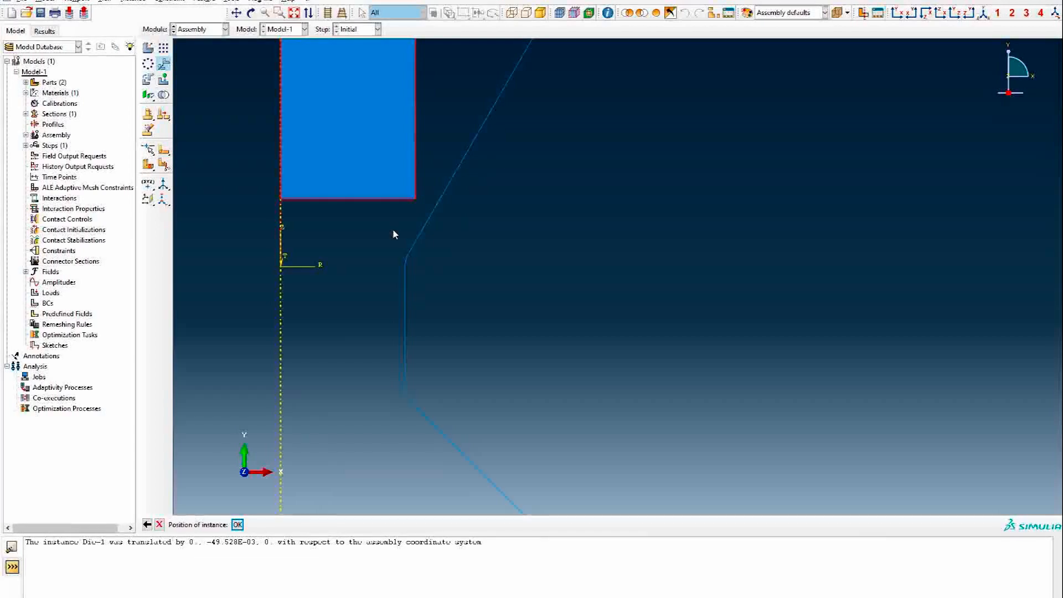
scroll(393, 230, up, 1)
click(238, 524)
scroll(378, 250, down, 4)
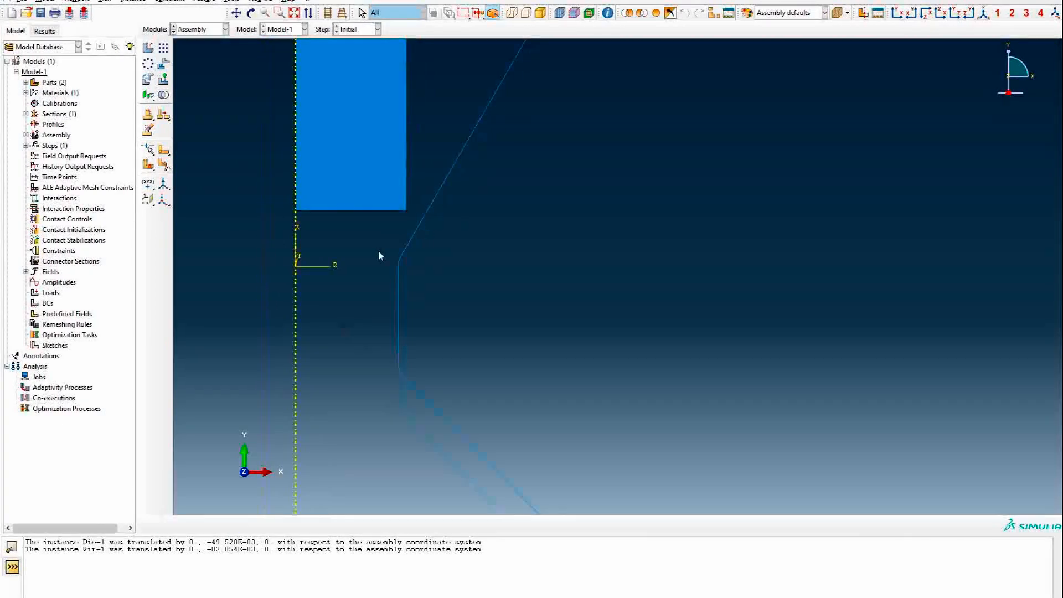
- Switch to the Step module and start creating a new analysis step after the Initial step
scroll(349, 379, down, 2)
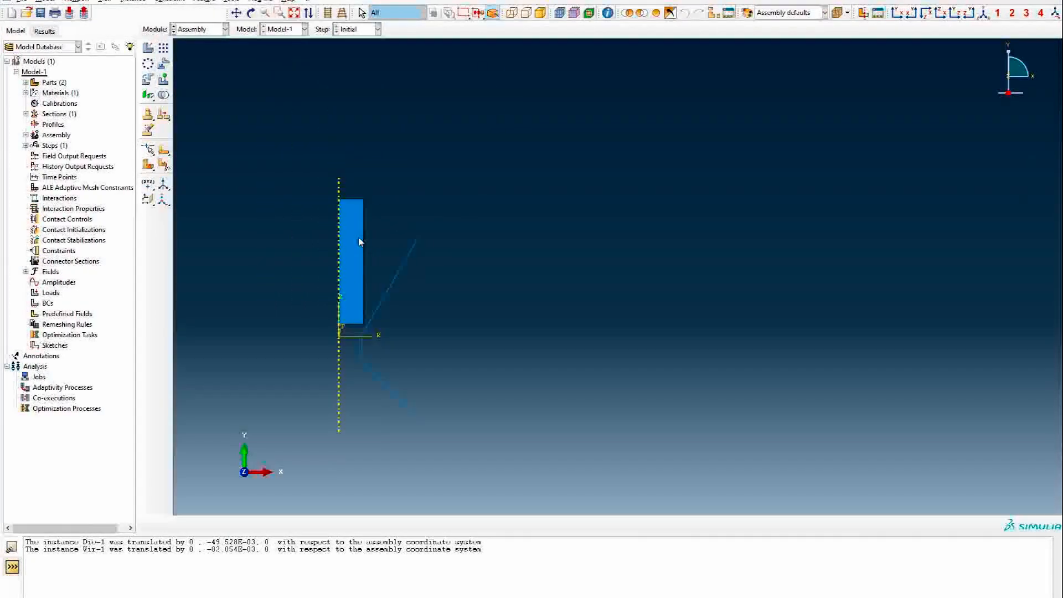
click(216, 31)
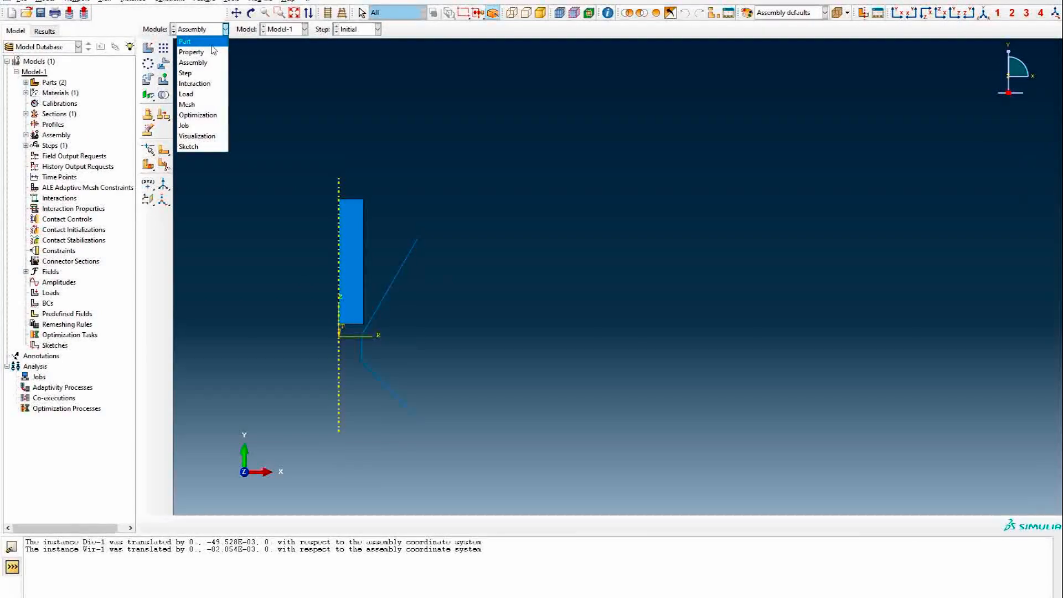
click(187, 74)
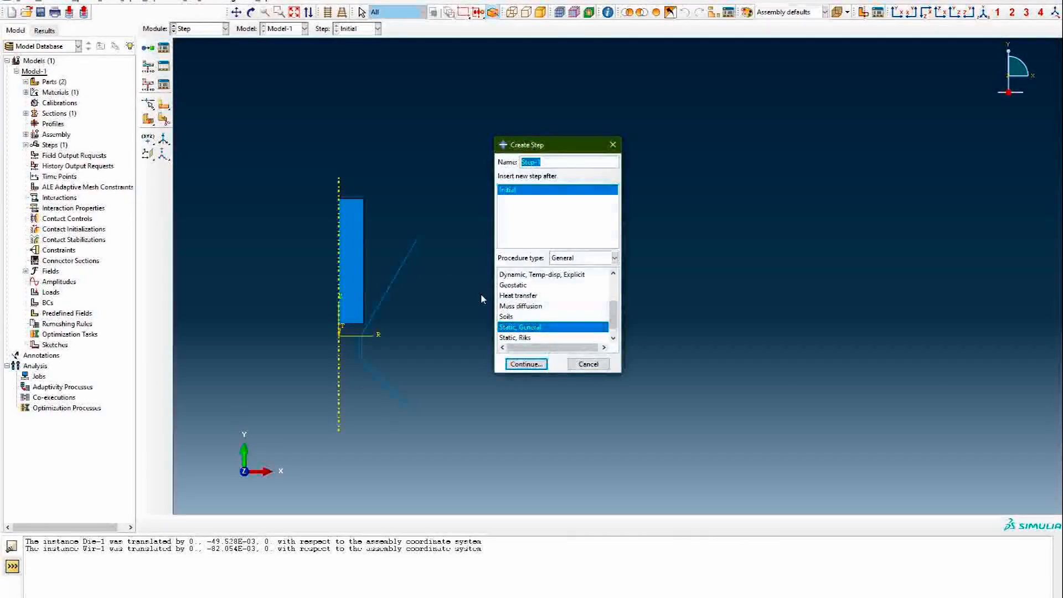
- Look through the General procedure types offered for the new step, from the dynamic to the static ones
scroll(536, 315, up, 2)
scroll(536, 314, down, 1)
scroll(534, 315, down, 2)
scroll(528, 321, up, 2)
scroll(520, 327, down, 2)
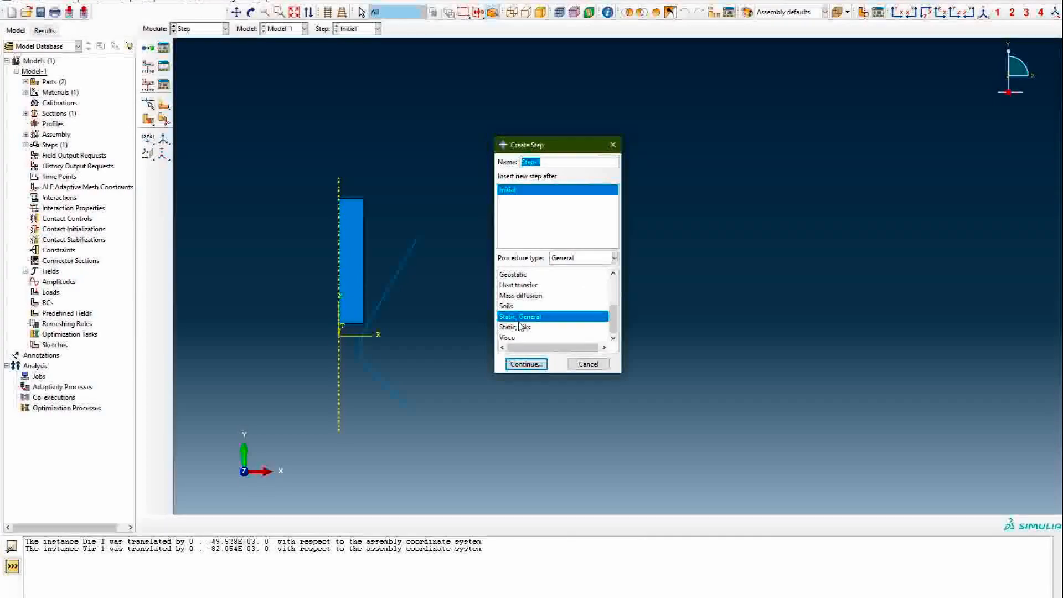
scroll(517, 324, up, 2)
scroll(521, 308, down, 1)
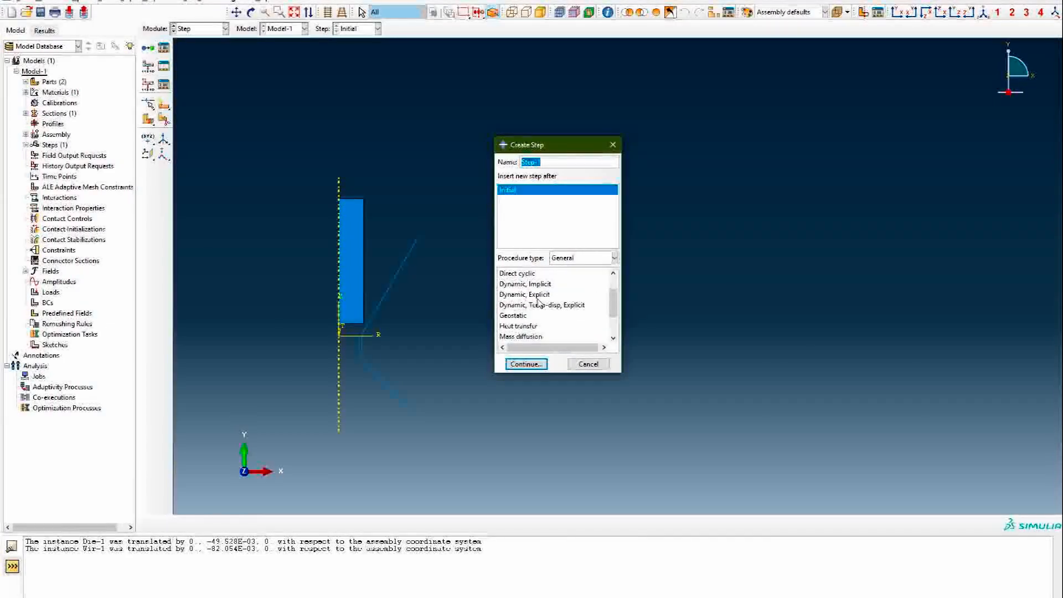
scroll(526, 315, down, 2)
click(517, 316)
scroll(517, 321, up, 1)
scroll(515, 326, down, 1)
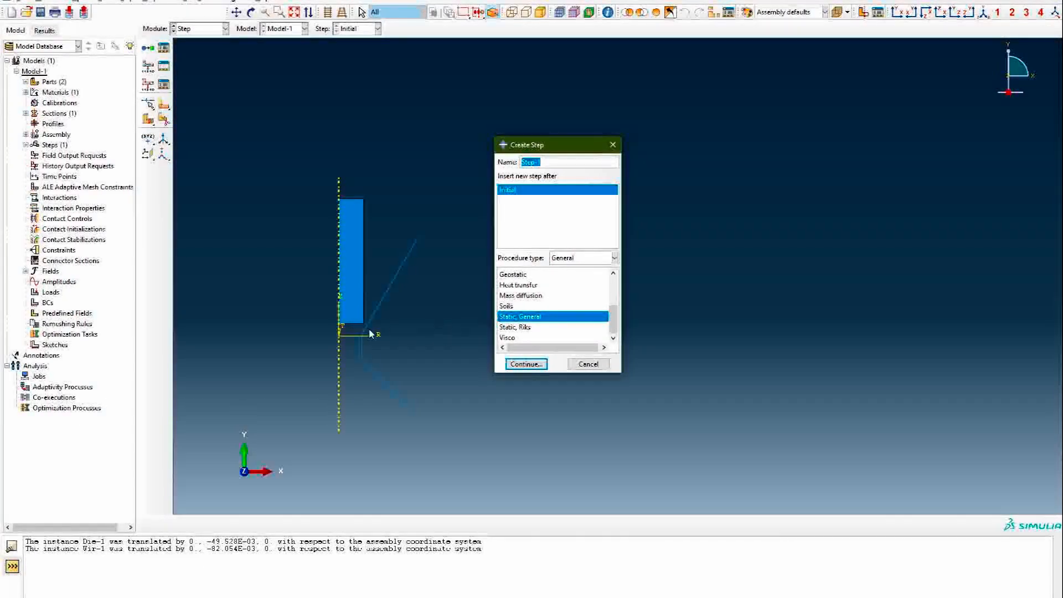
scroll(519, 315, up, 2)
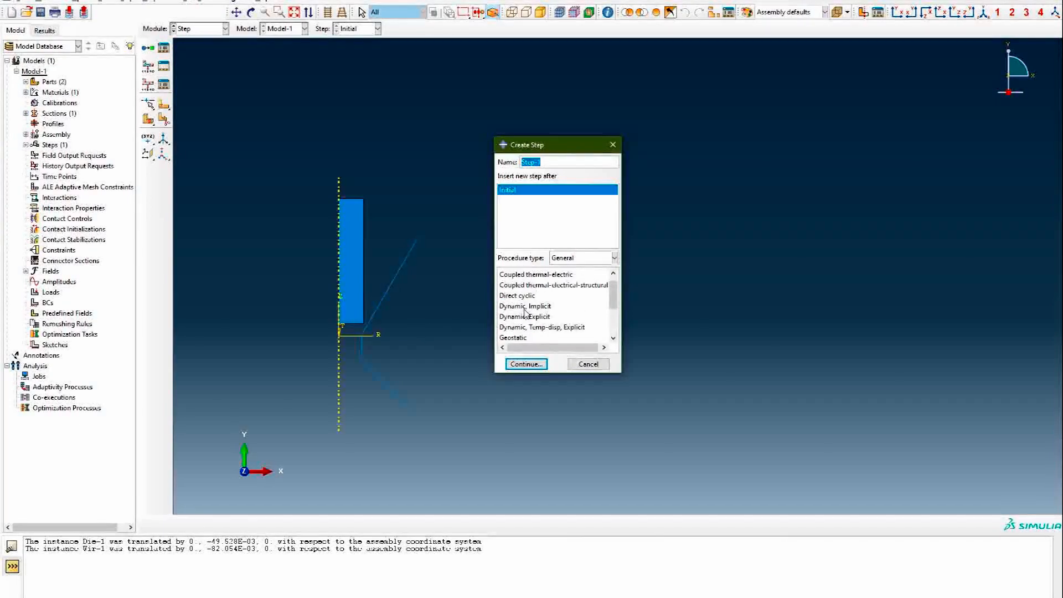
- Choose the Dynamic, Explicit procedure for Step-1 and keep its time period at 1
click(527, 317)
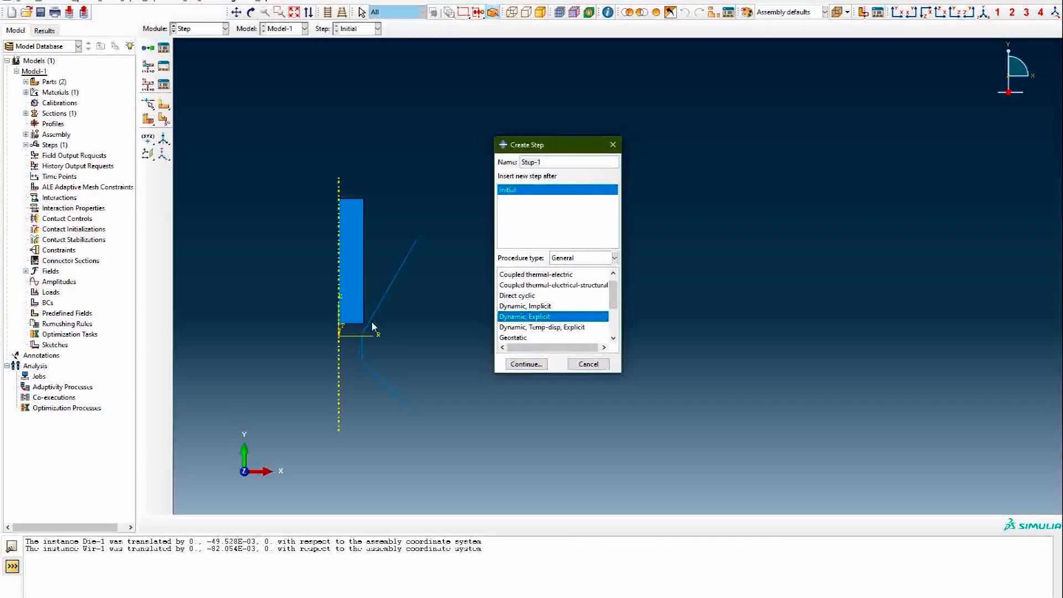
click(526, 364)
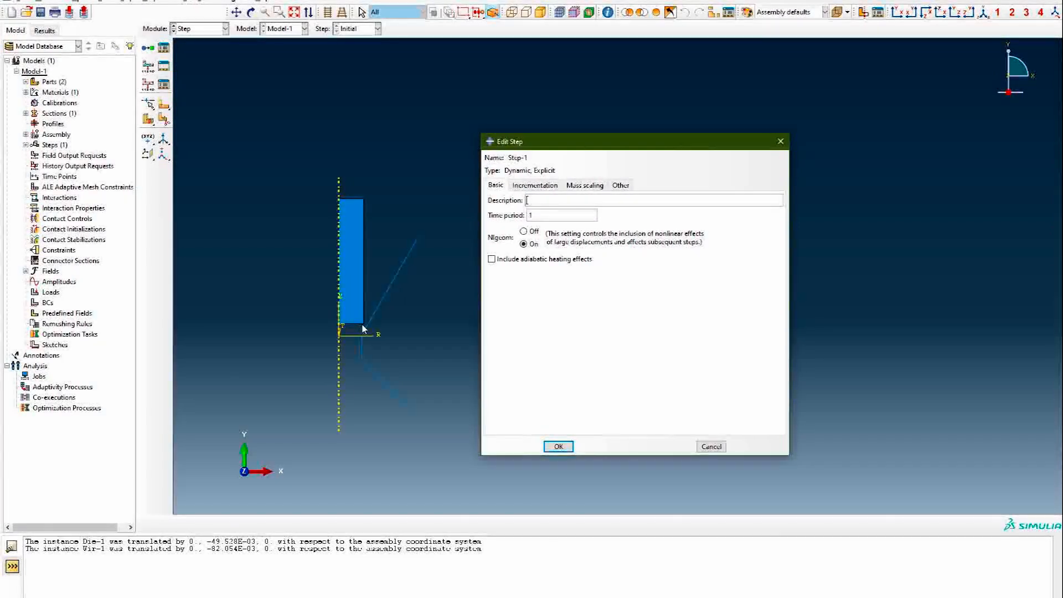
double_click(541, 216)
click(542, 220)
double_click(533, 216)
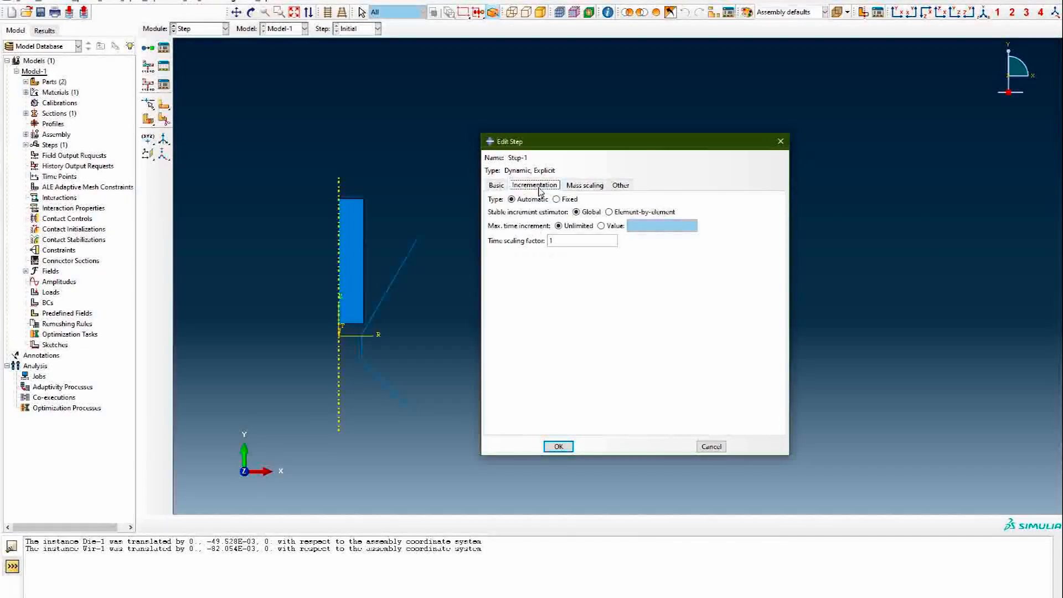
- Accept the explicit step with its default incrementation and mass scaling settings, and check it in the Step Manager
click(584, 185)
click(550, 186)
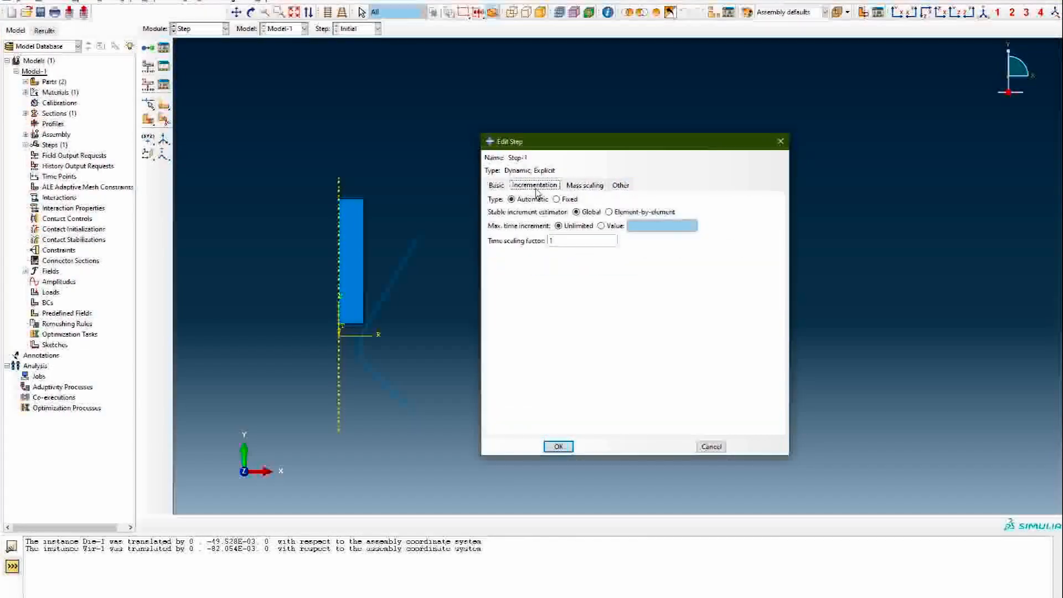
click(495, 186)
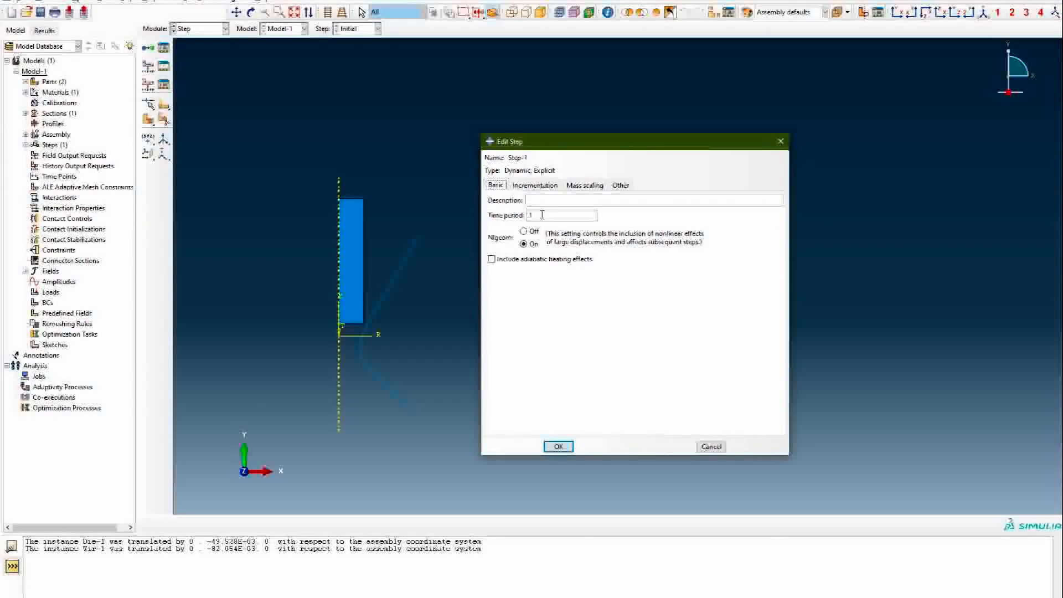
click(559, 447)
click(163, 48)
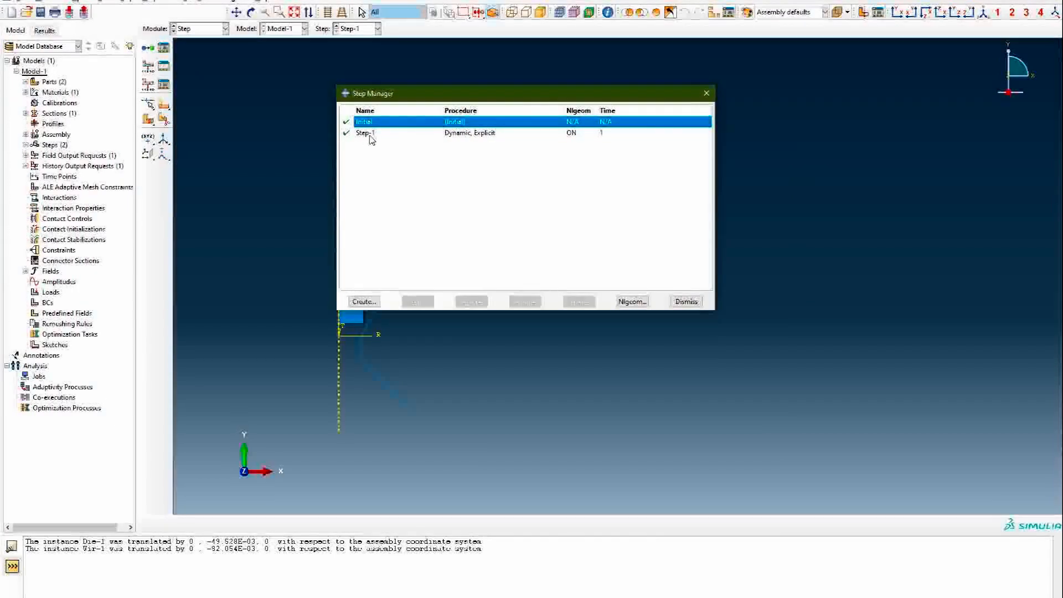
click(706, 93)
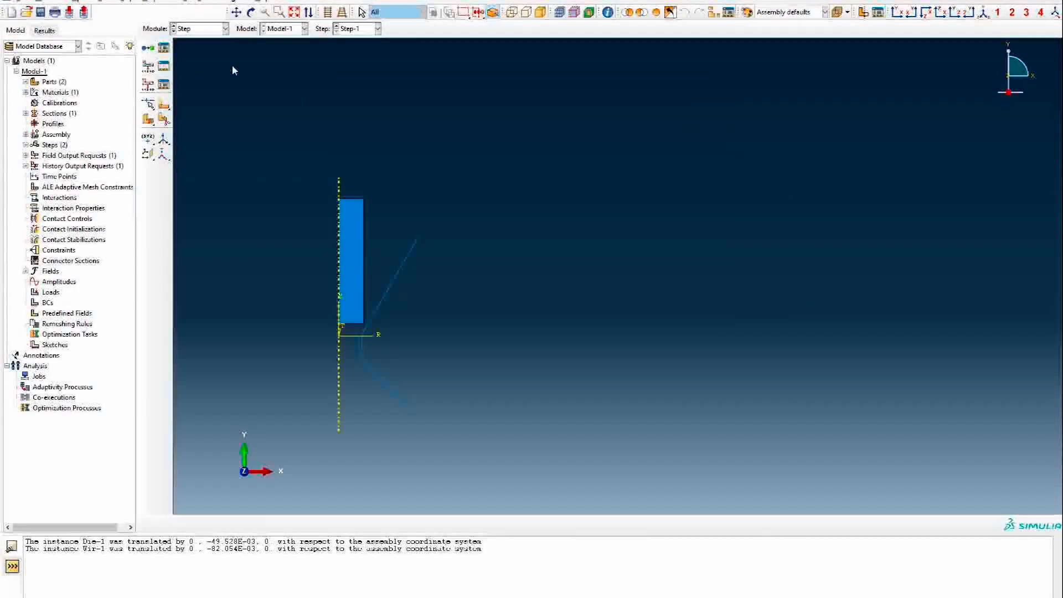
- Switch to the Interaction module and start a new assembly geometry surface named Die
click(213, 28)
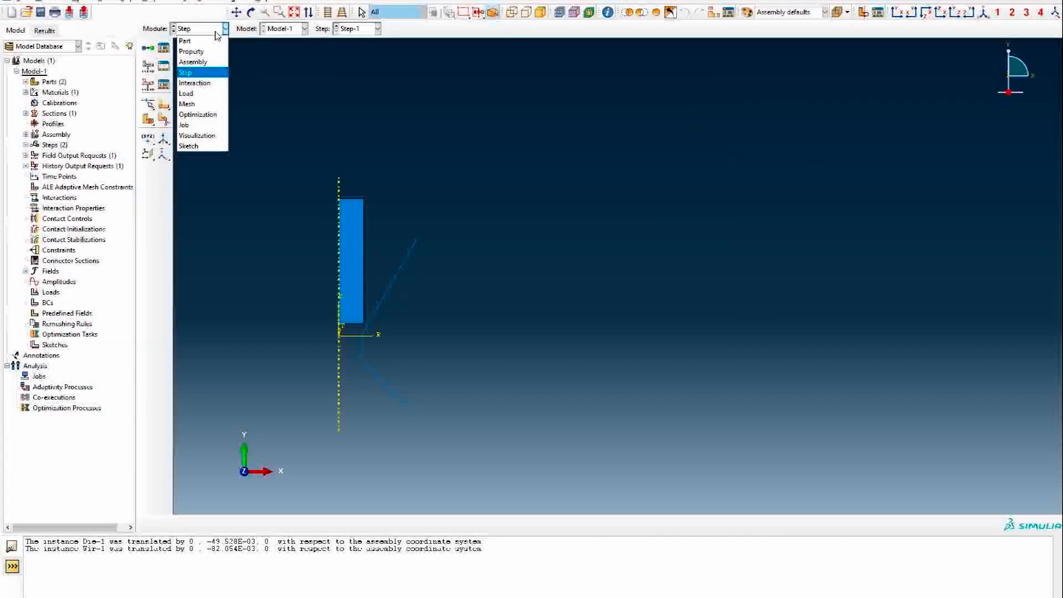
click(207, 92)
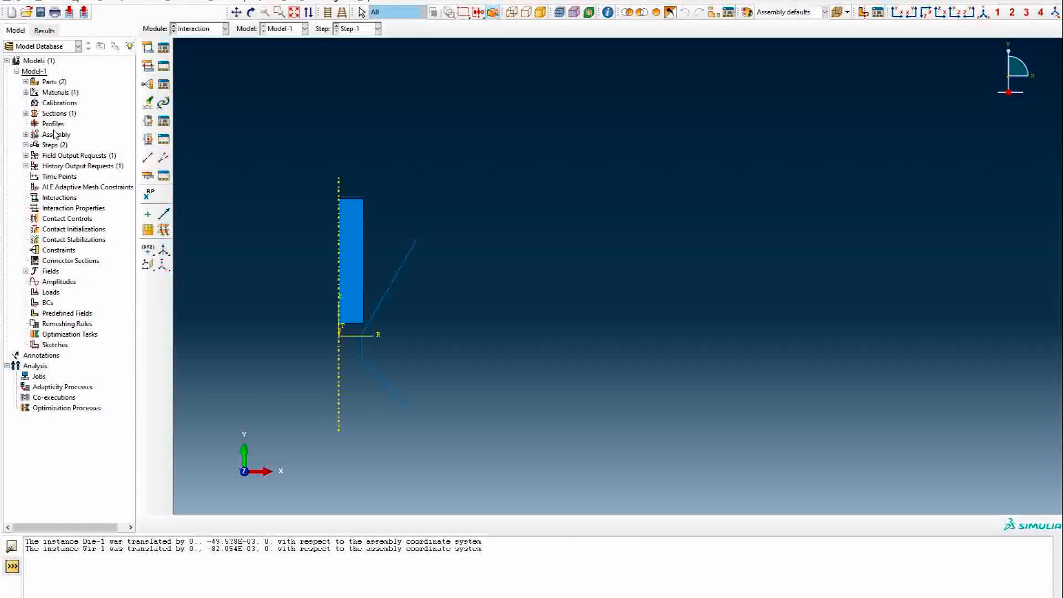
click(26, 135)
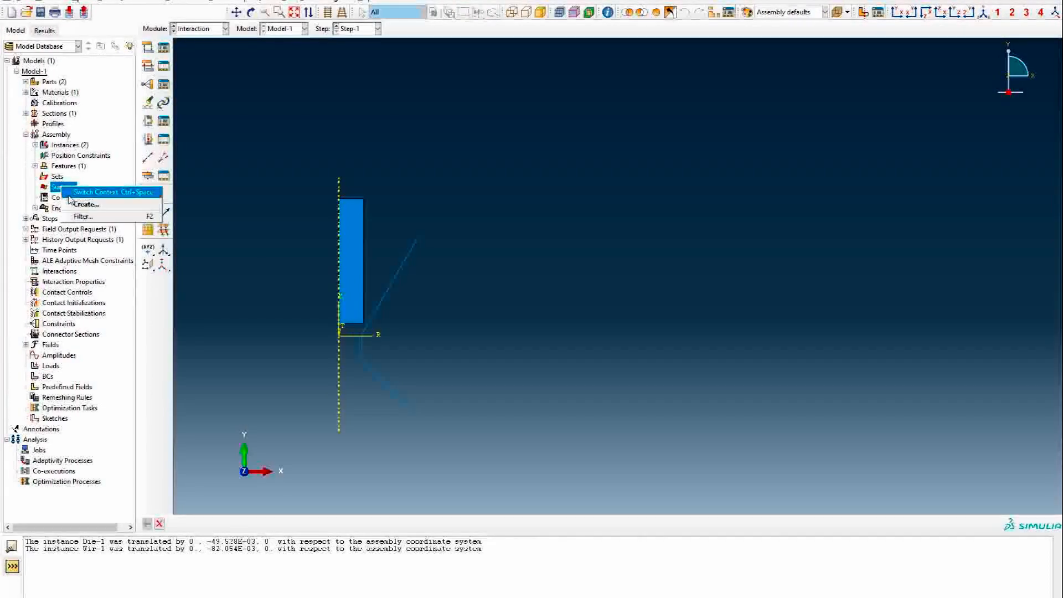
click(83, 204)
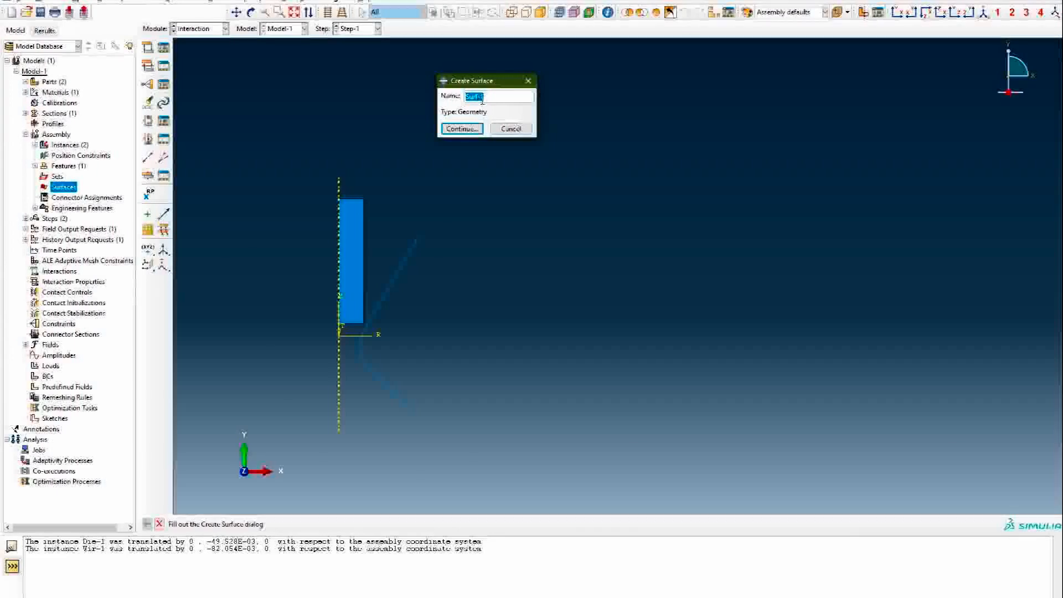
text(Die)
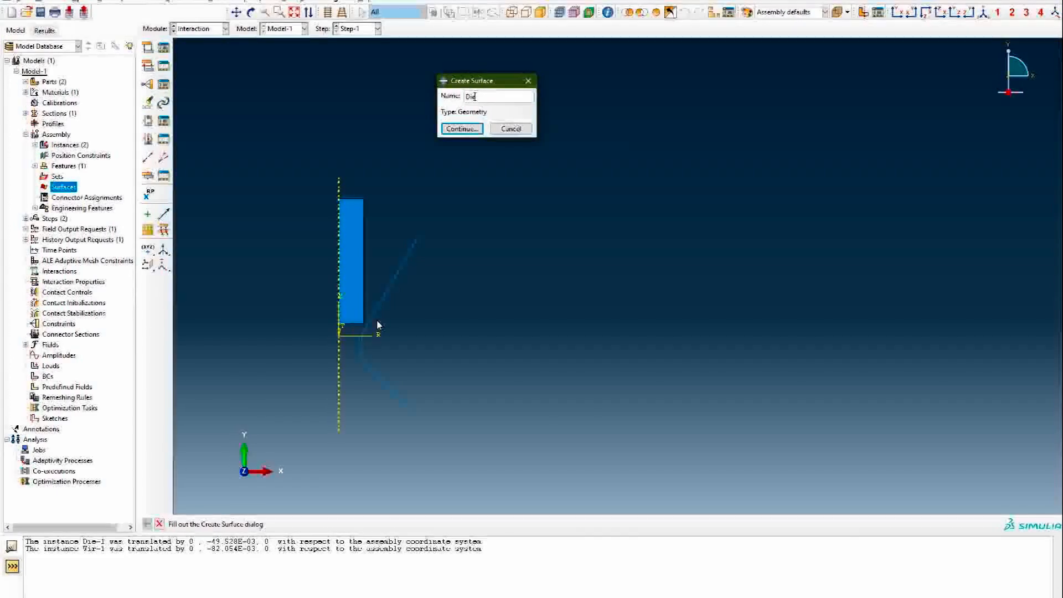
click(461, 128)
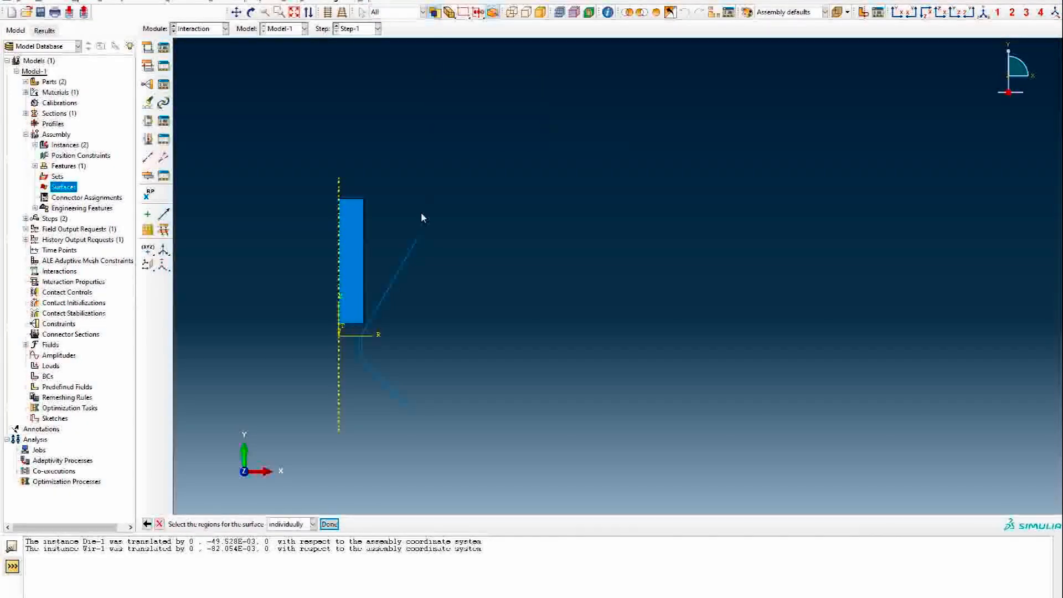
- Define the Die surface from the die's upper inclined edge, vertical edge and the small edge joining them, using the yellow side facing the wire
click(389, 291)
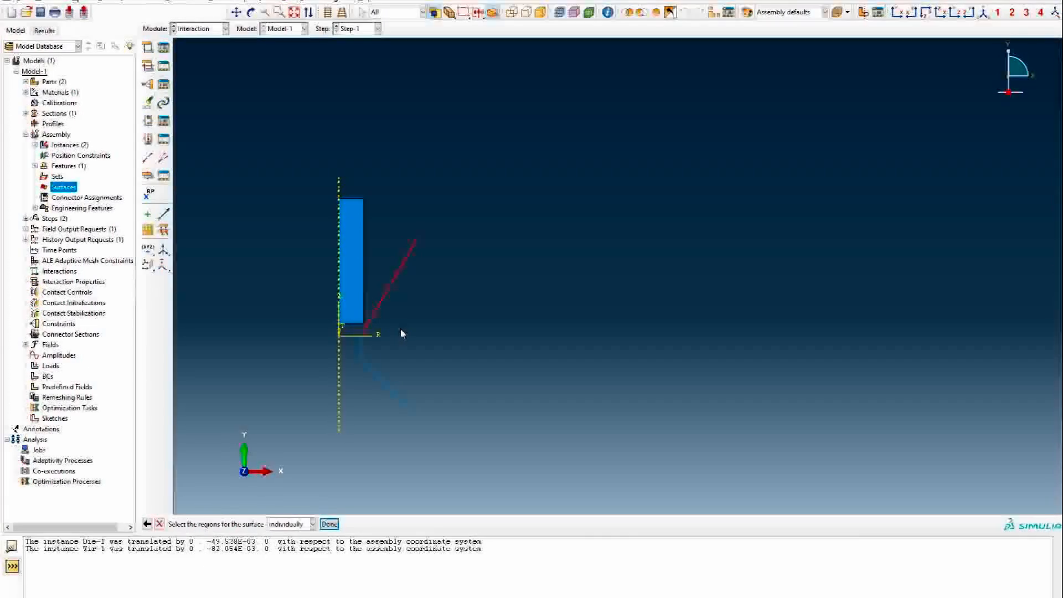
shift+click(361, 346)
scroll(371, 346, up, 10)
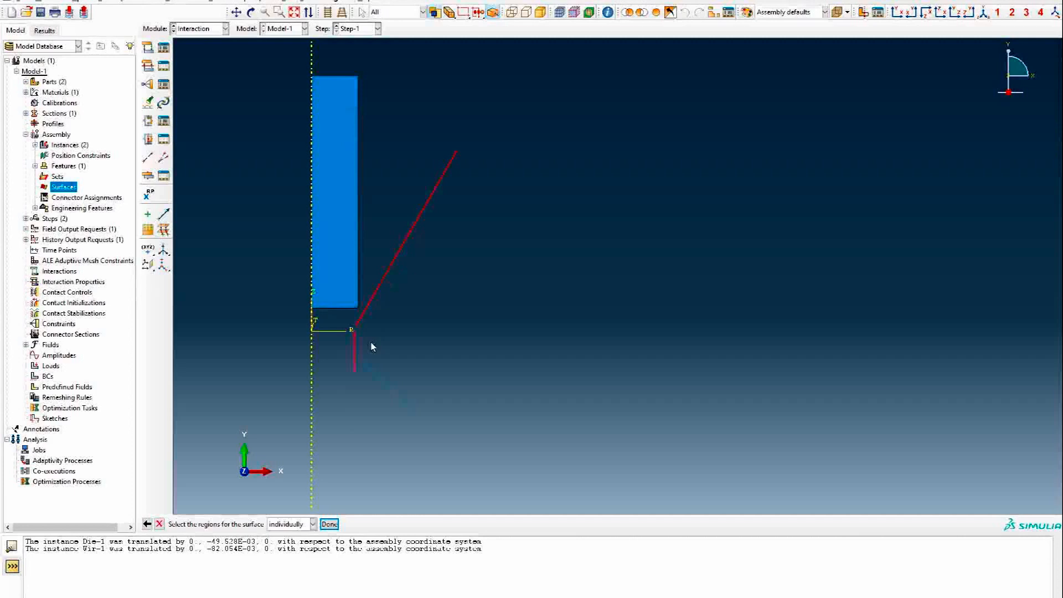
shift+click(325, 315)
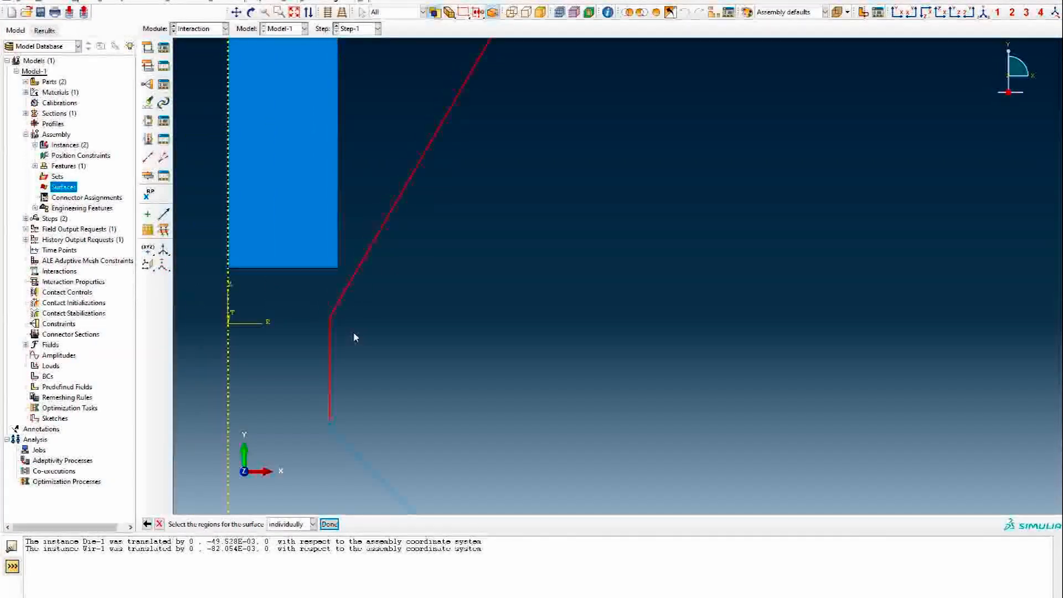
scroll(357, 335, down, 4)
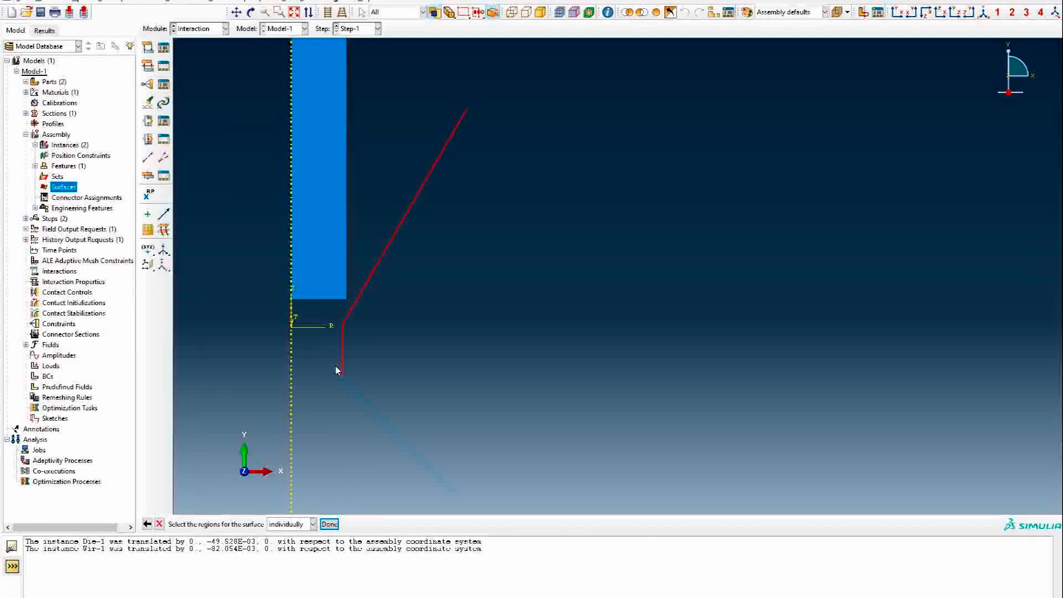
click(329, 524)
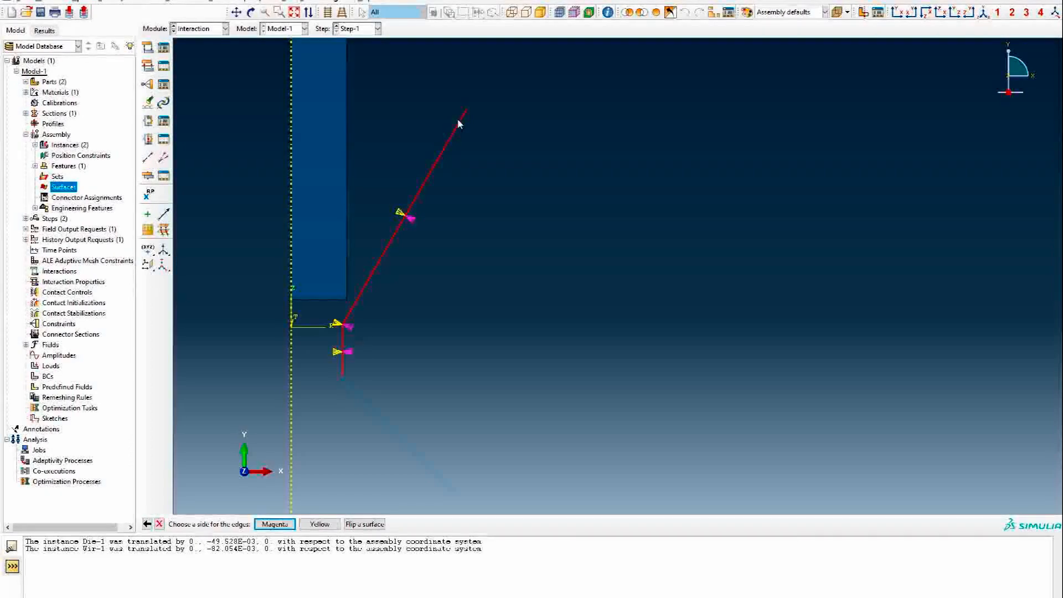
click(320, 525)
scroll(291, 451, down, 2)
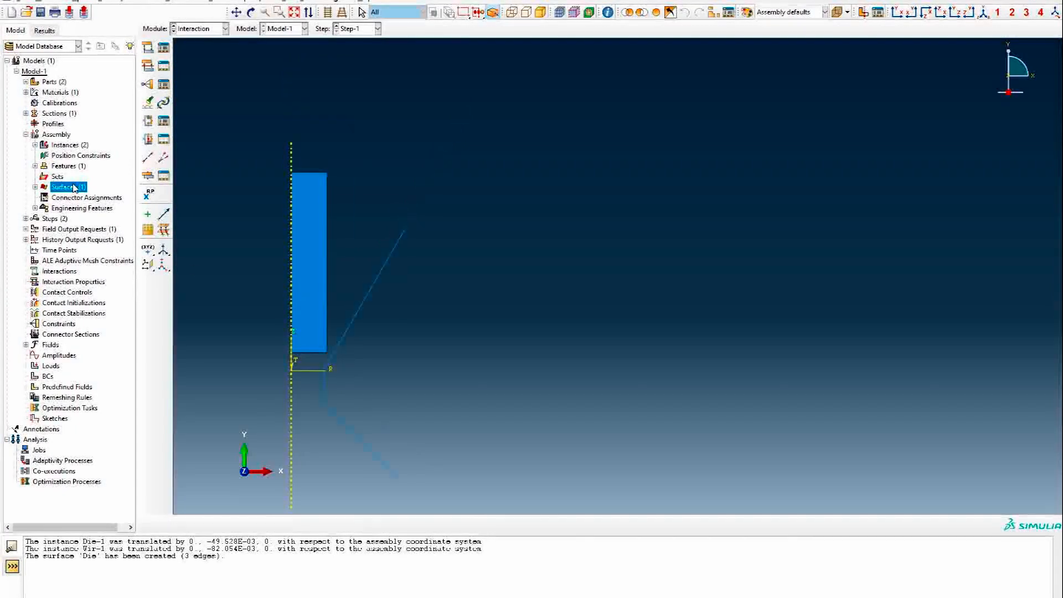
- Create an assembly surface named Wire from the wire's outer vertical edge
click(92, 202)
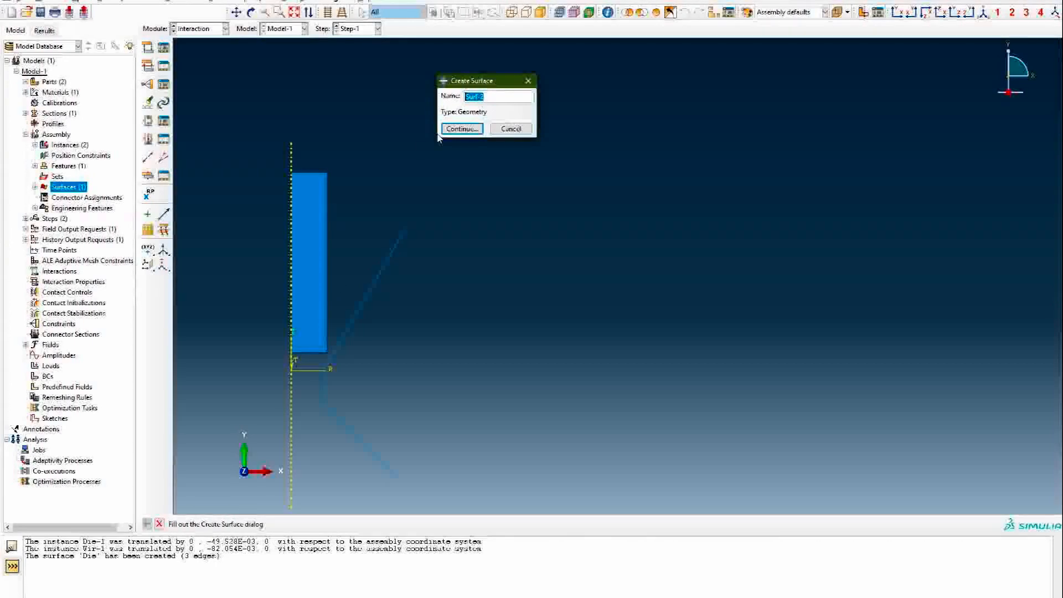
text(W)
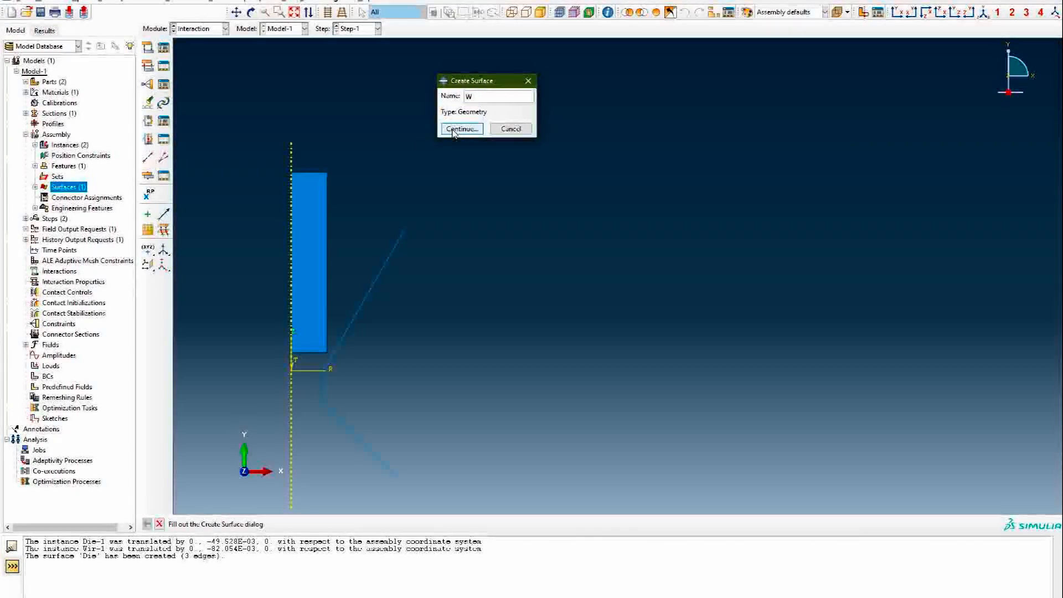
text(ire)
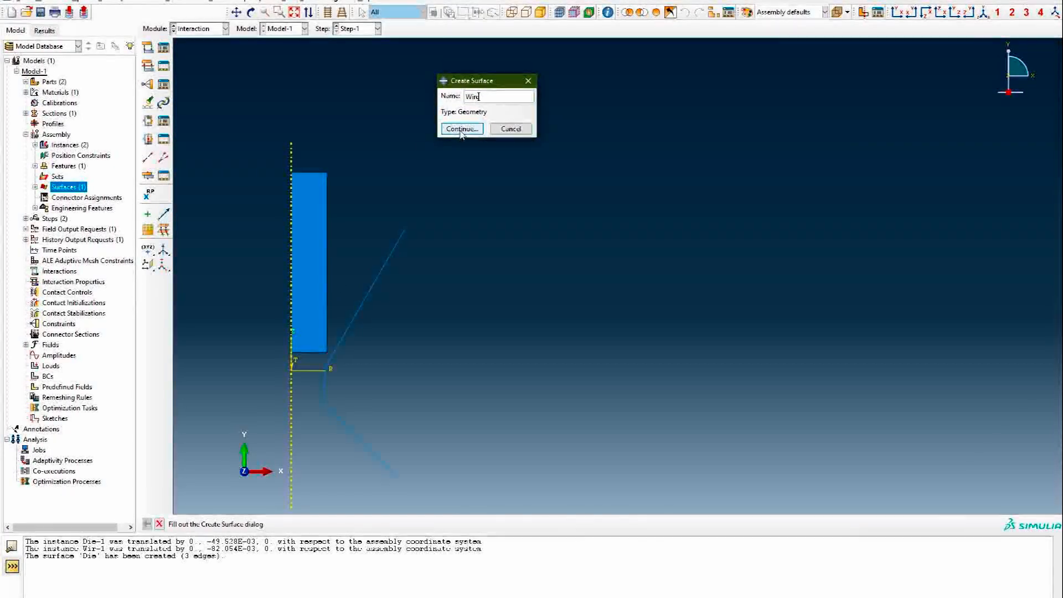
click(461, 129)
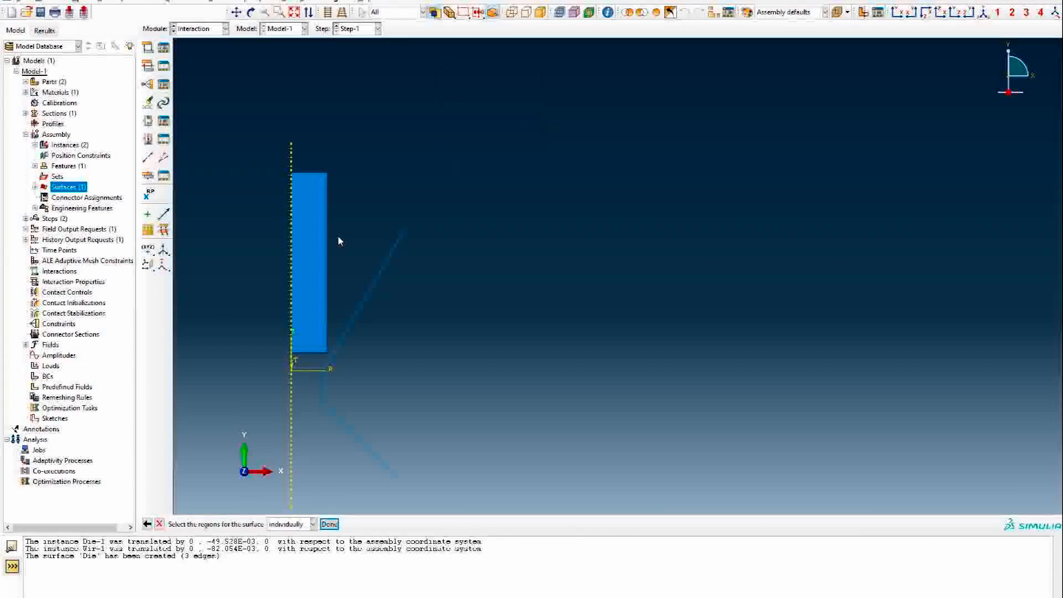
click(326, 253)
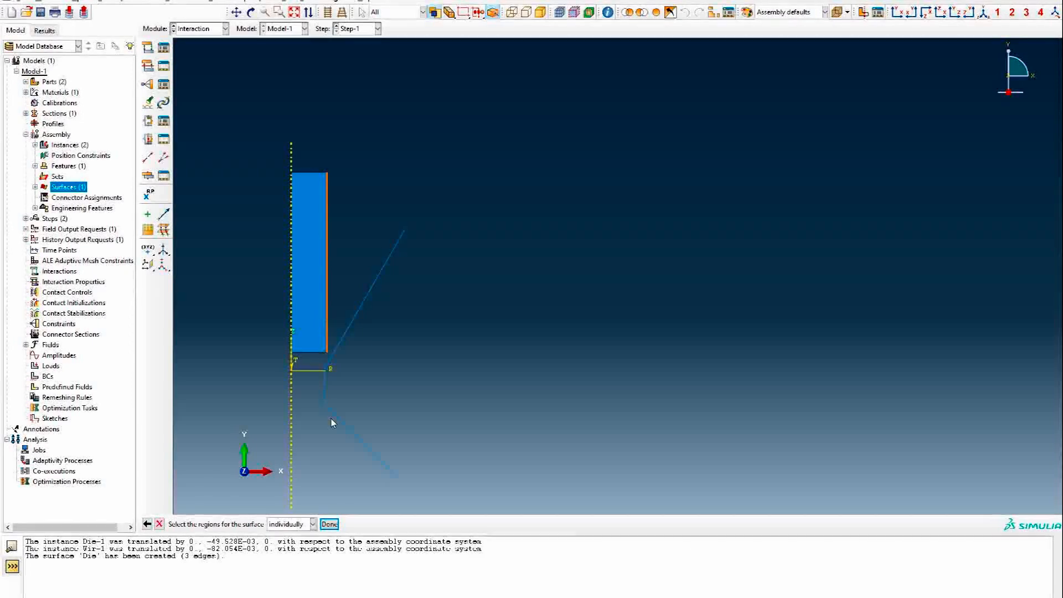
click(330, 524)
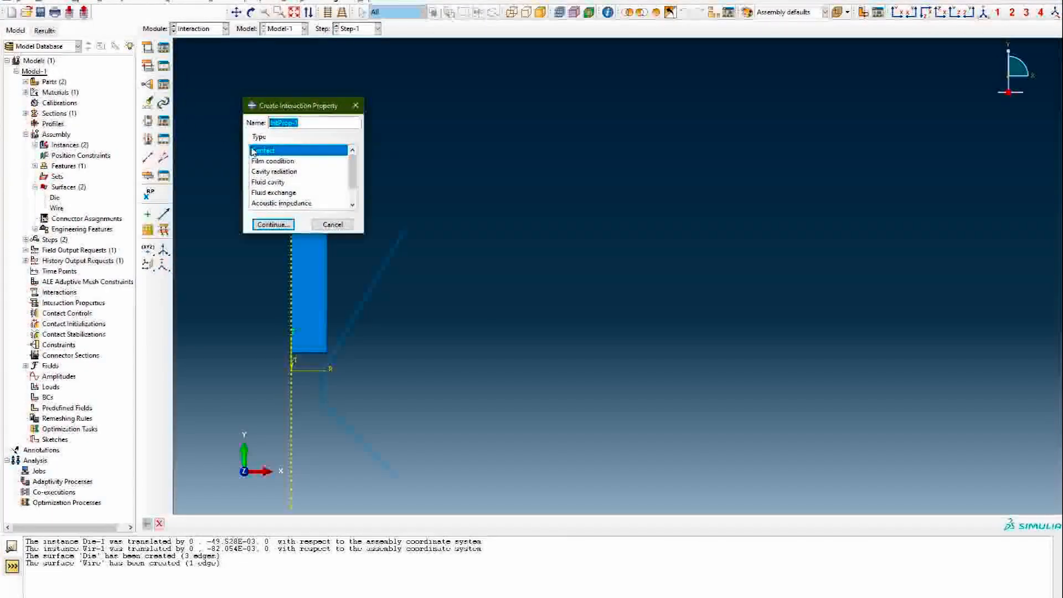
- Start a new interaction property of type Contact, keeping the name IntProp-1
drag(288, 104, 297, 63)
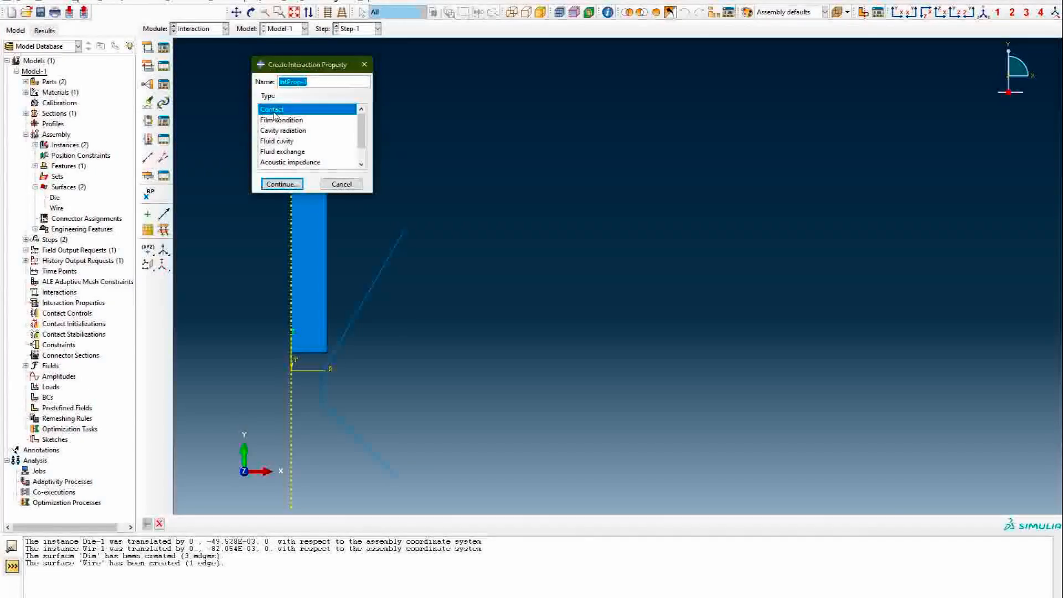
scroll(276, 136, down, 1)
scroll(277, 119, up, 1)
scroll(277, 128, down, 1)
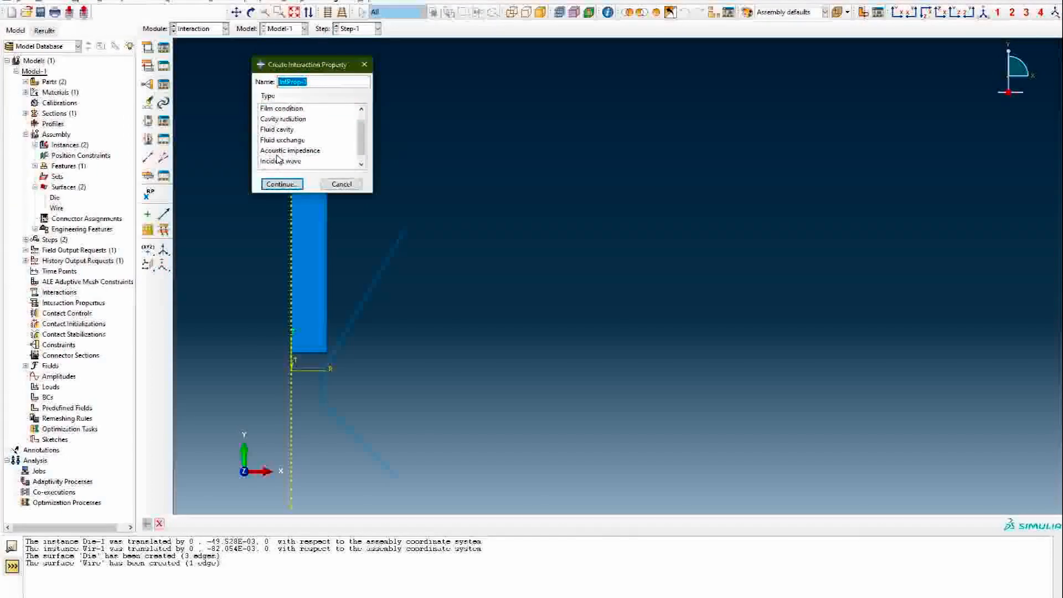
scroll(278, 149, up, 1)
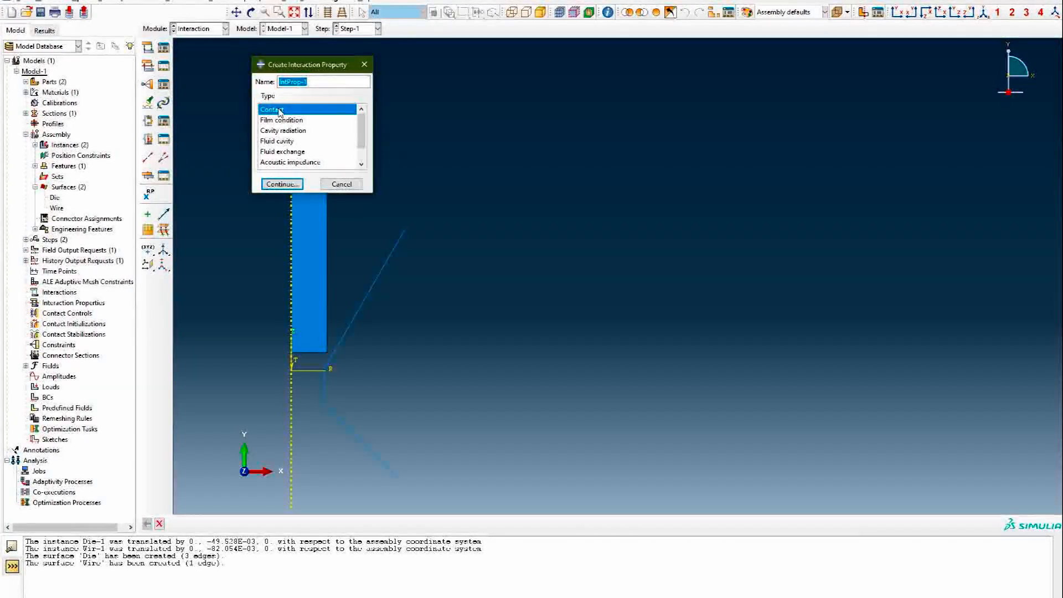
click(282, 183)
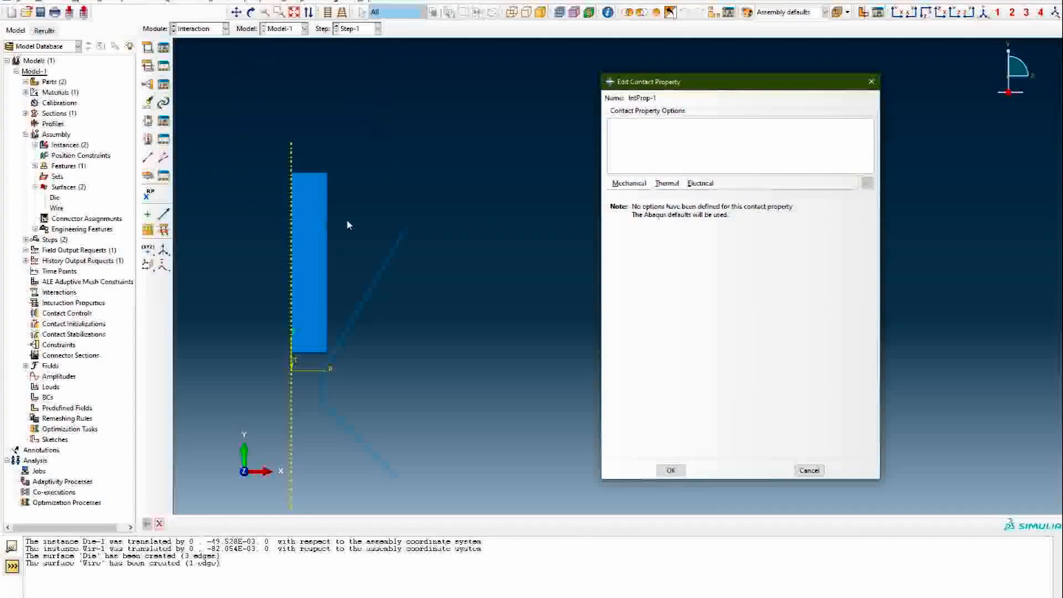
- Give the contact property penalty tangential behavior with a friction coefficient of 0.5, and check it in the Interaction Property Manager
drag(680, 81, 456, 70)
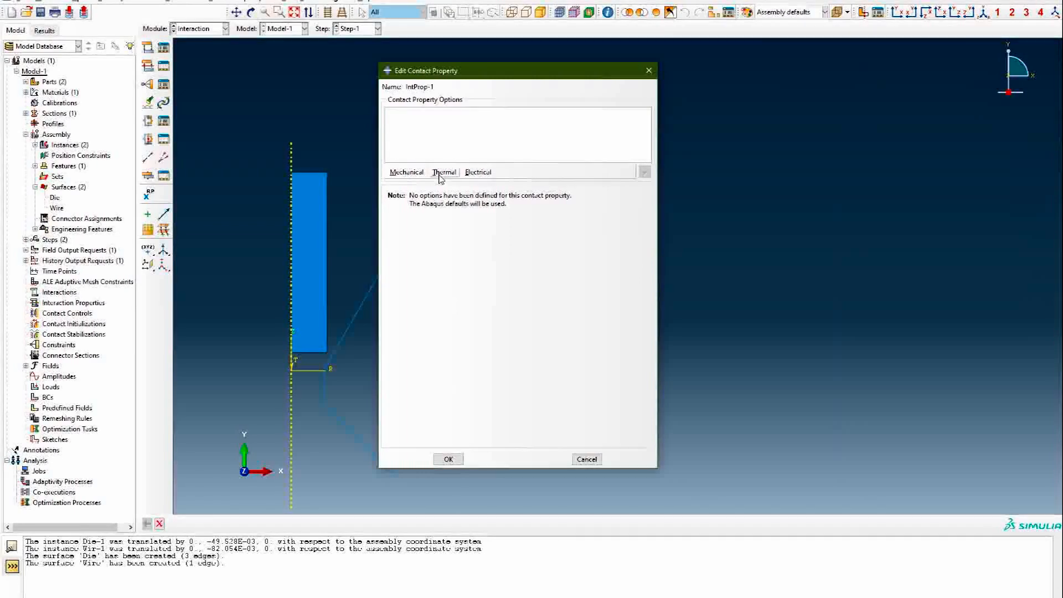
click(405, 175)
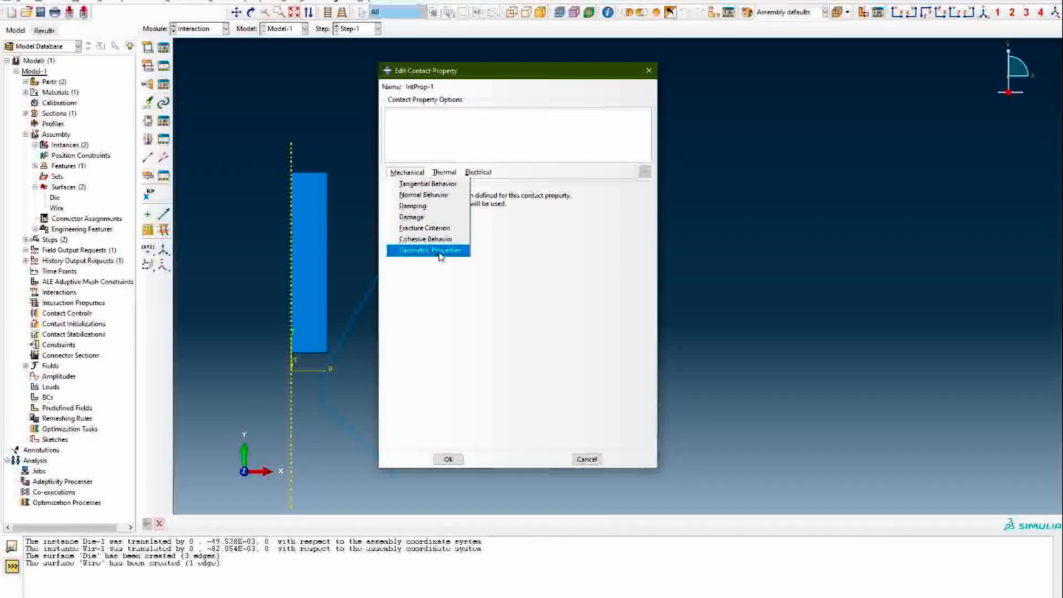
click(436, 187)
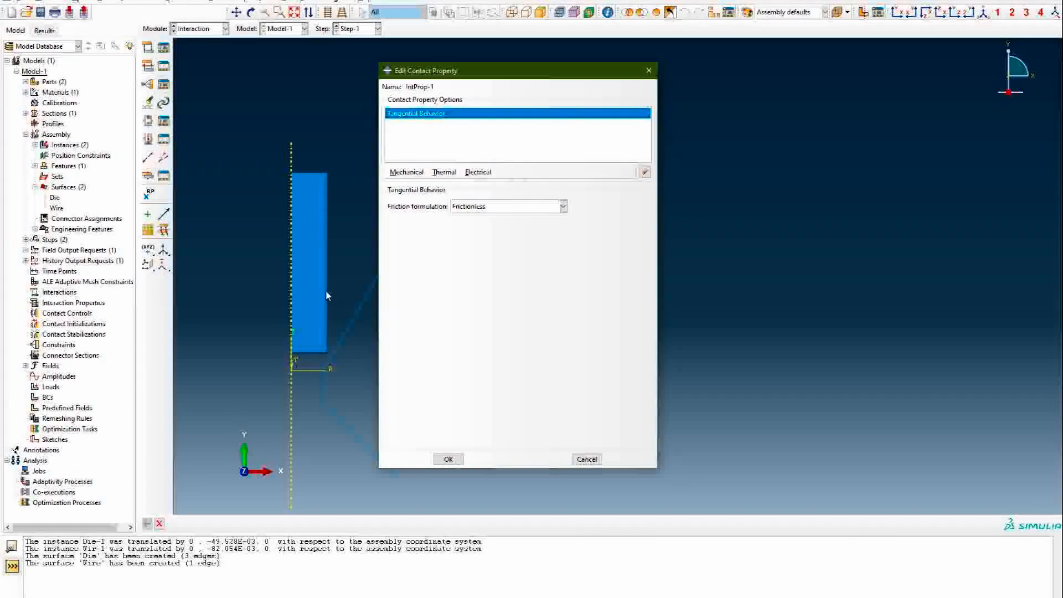
click(563, 206)
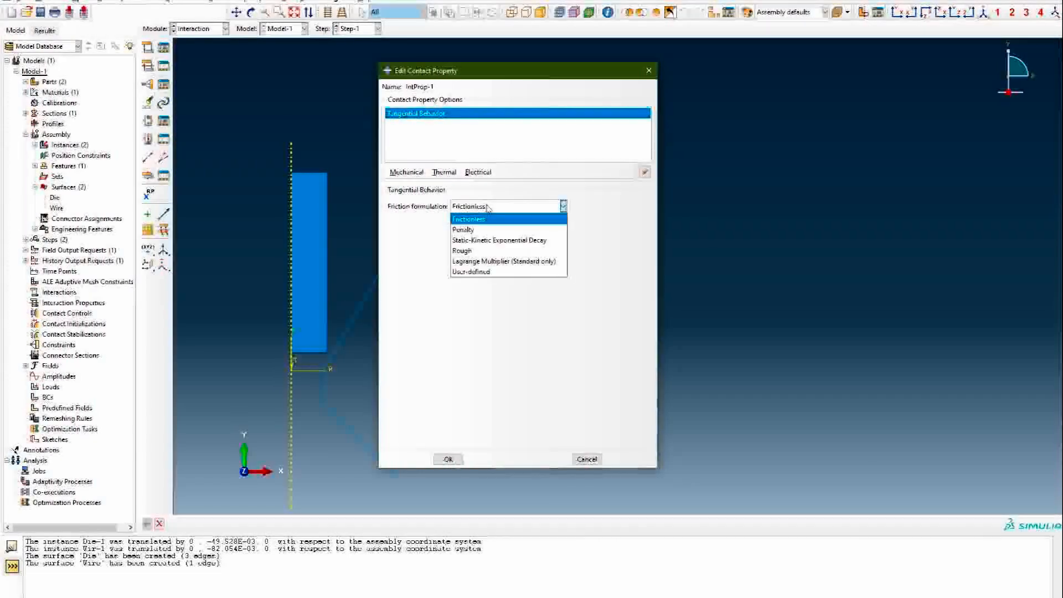
click(469, 230)
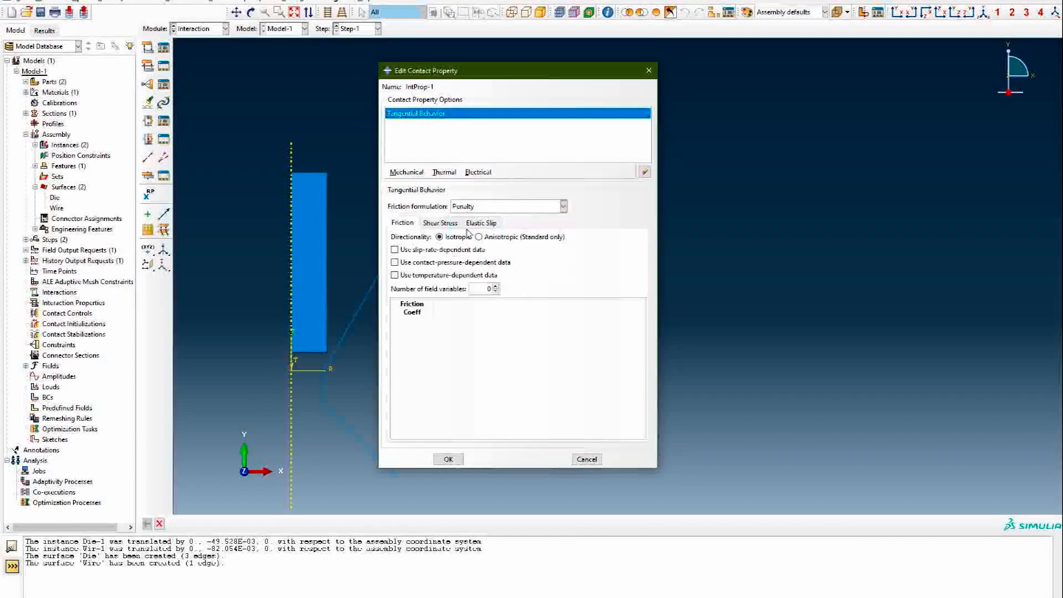
click(412, 323)
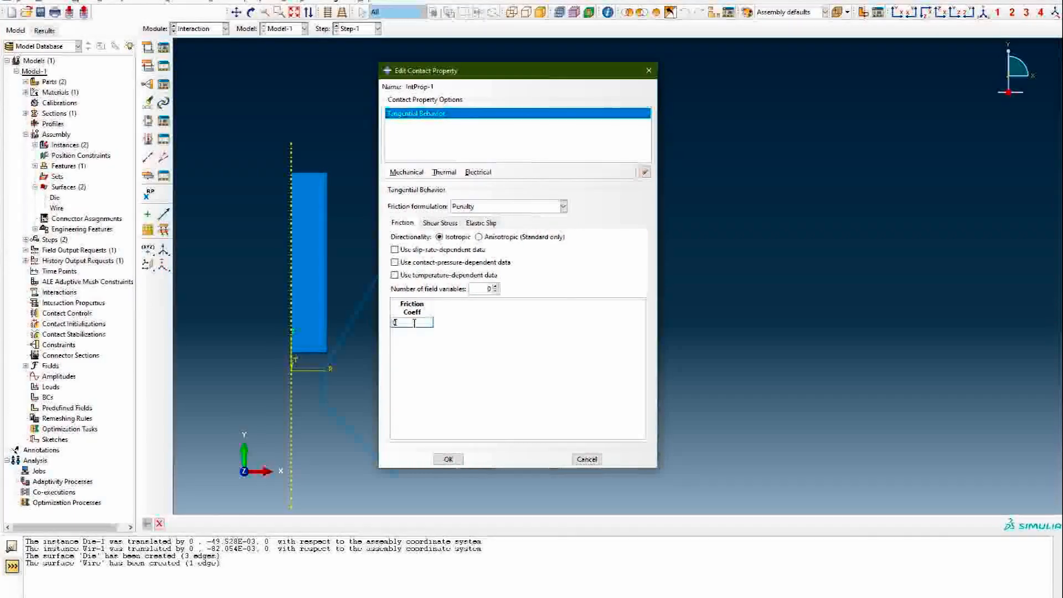
text(0.5)
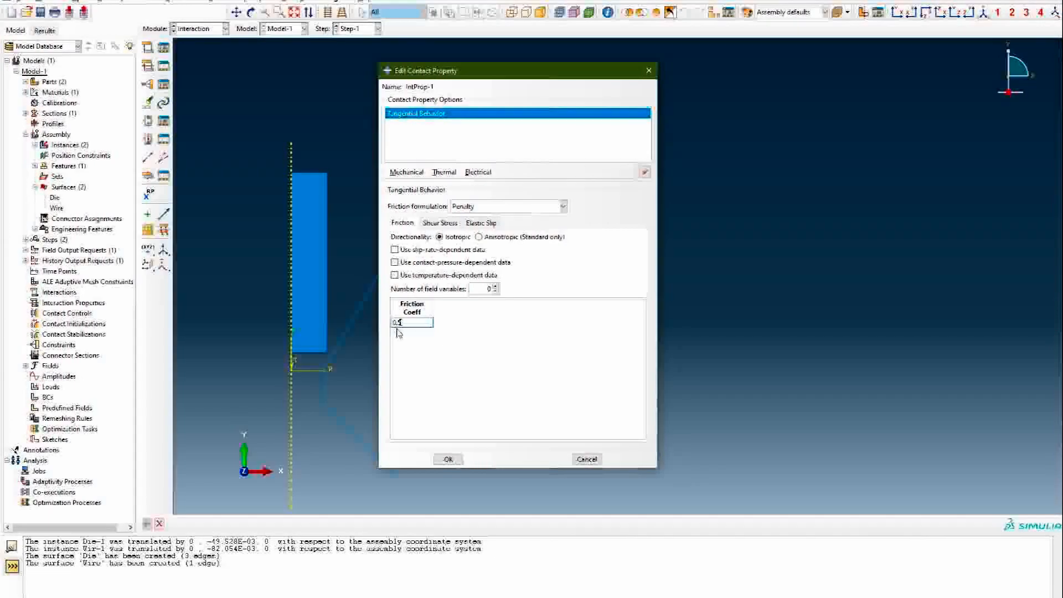
click(447, 459)
click(163, 68)
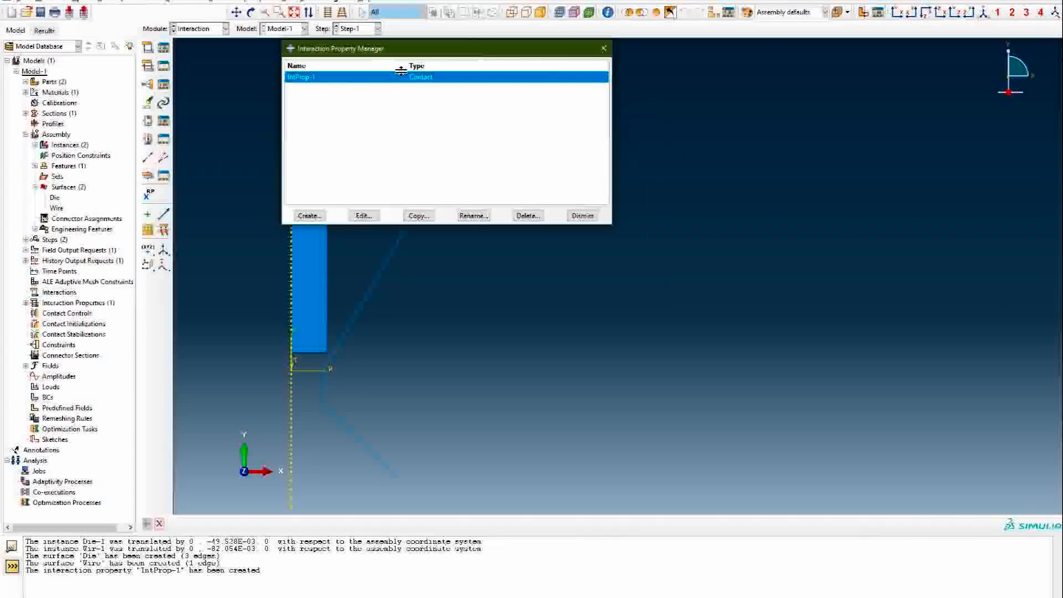
click(604, 49)
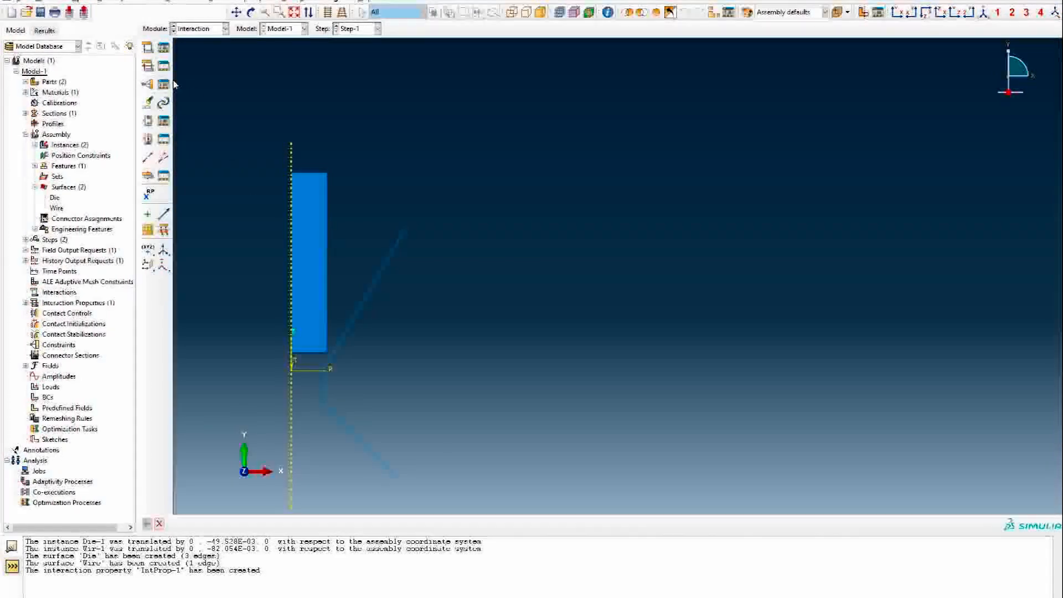
- Start a surface-to-surface contact (Explicit) interaction named Int-1 in Step-1
click(148, 49)
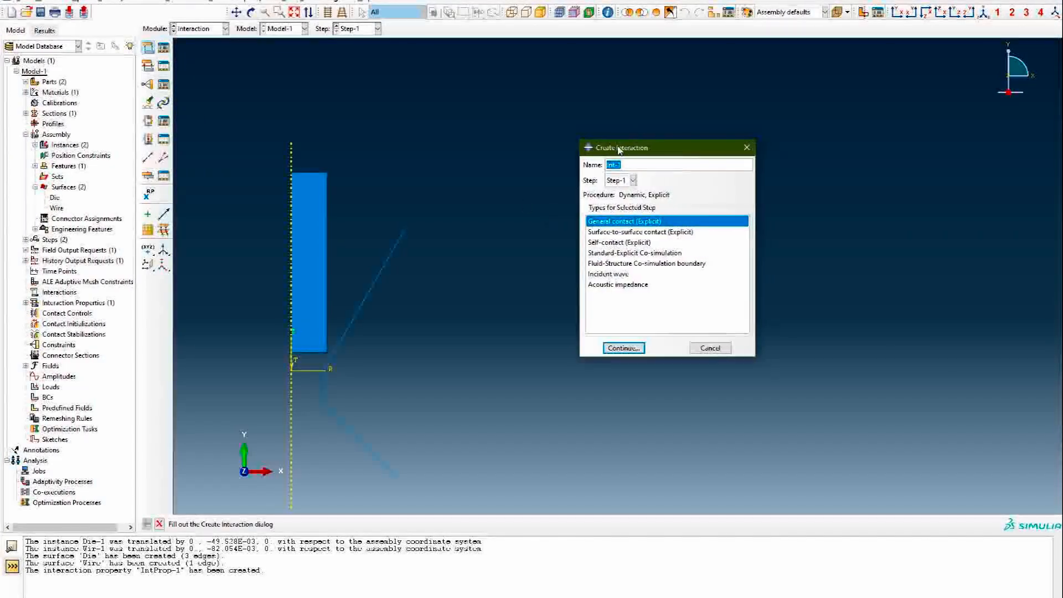
drag(636, 147, 471, 131)
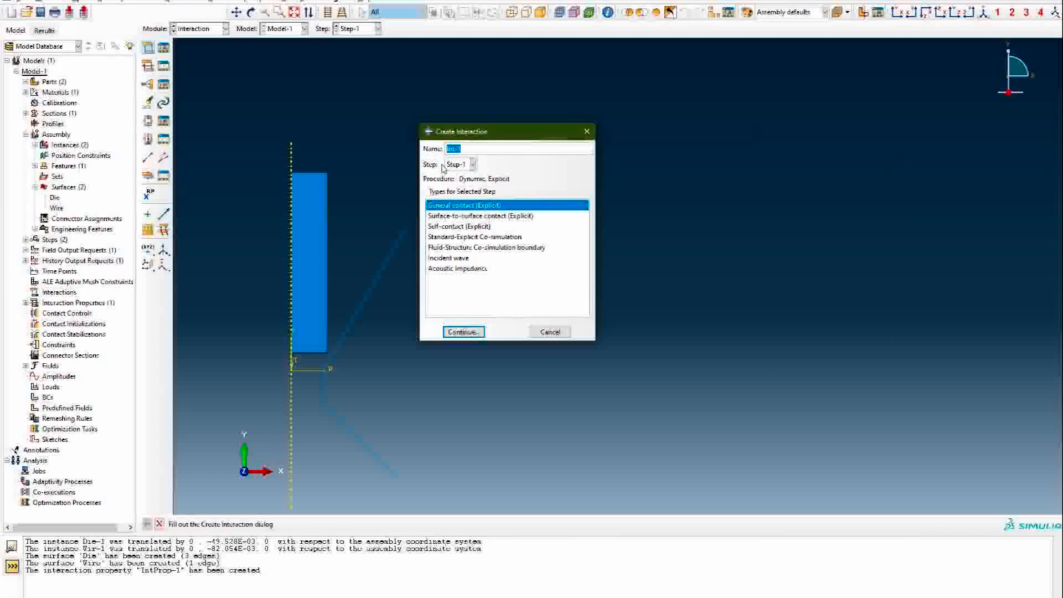
click(472, 164)
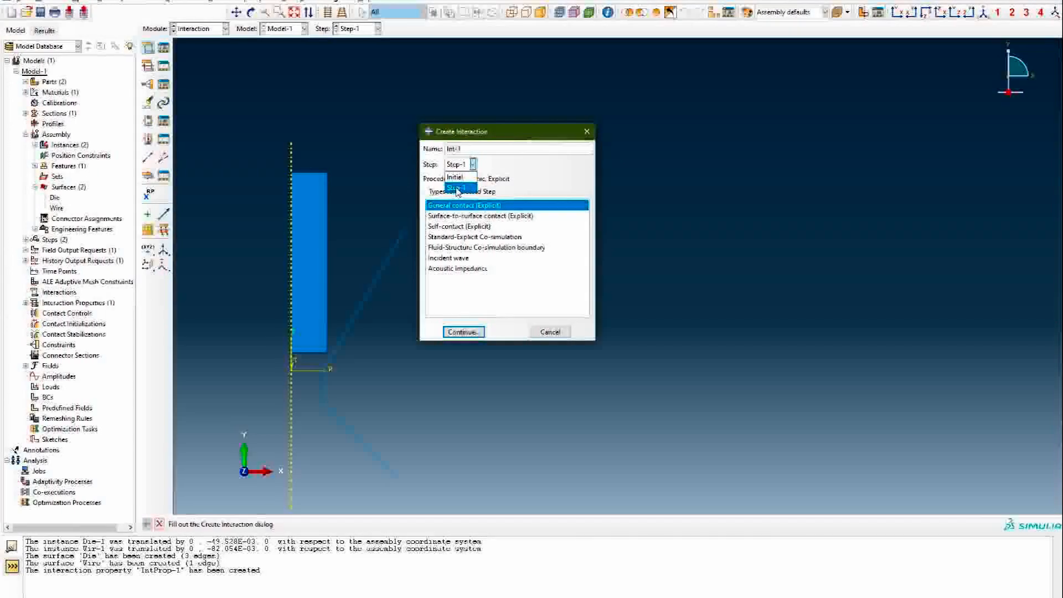
click(457, 188)
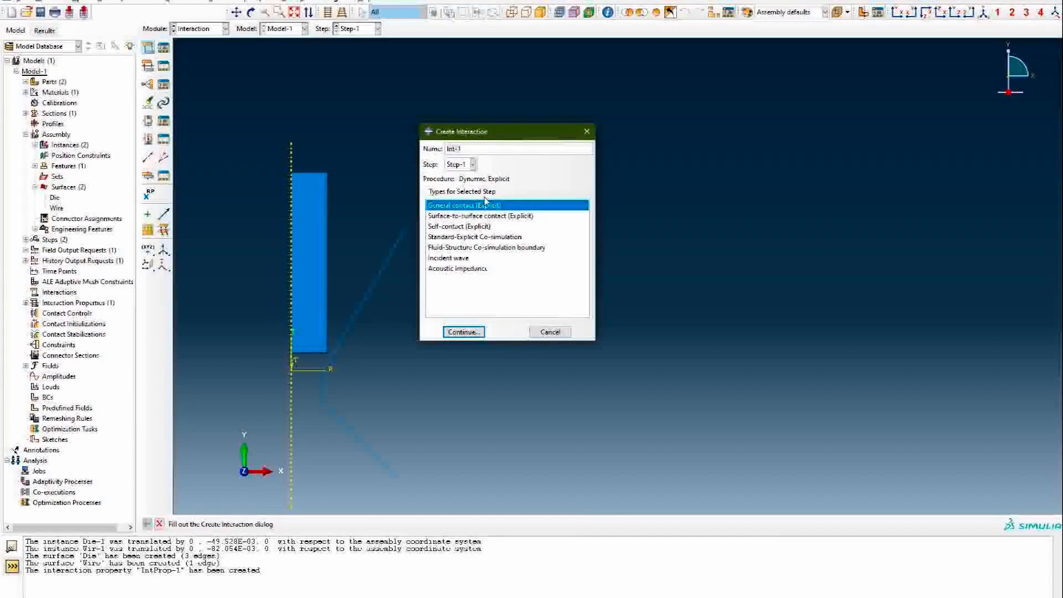
click(456, 217)
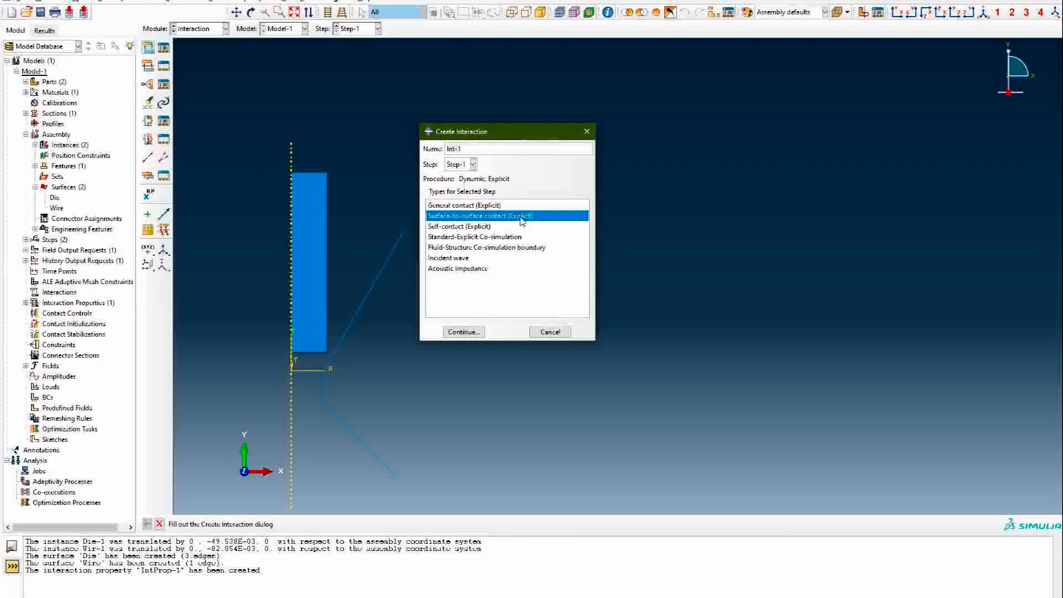
click(463, 331)
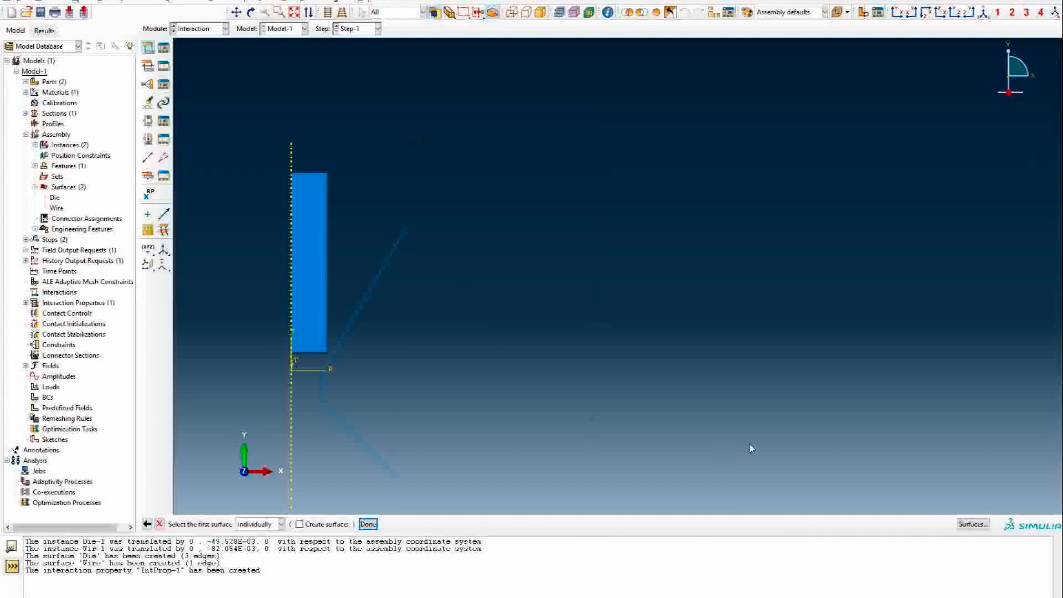
- Assign Die as the first contact surface and Wire as the second, and accept the interaction with IntProp-1 and default settings
click(977, 528)
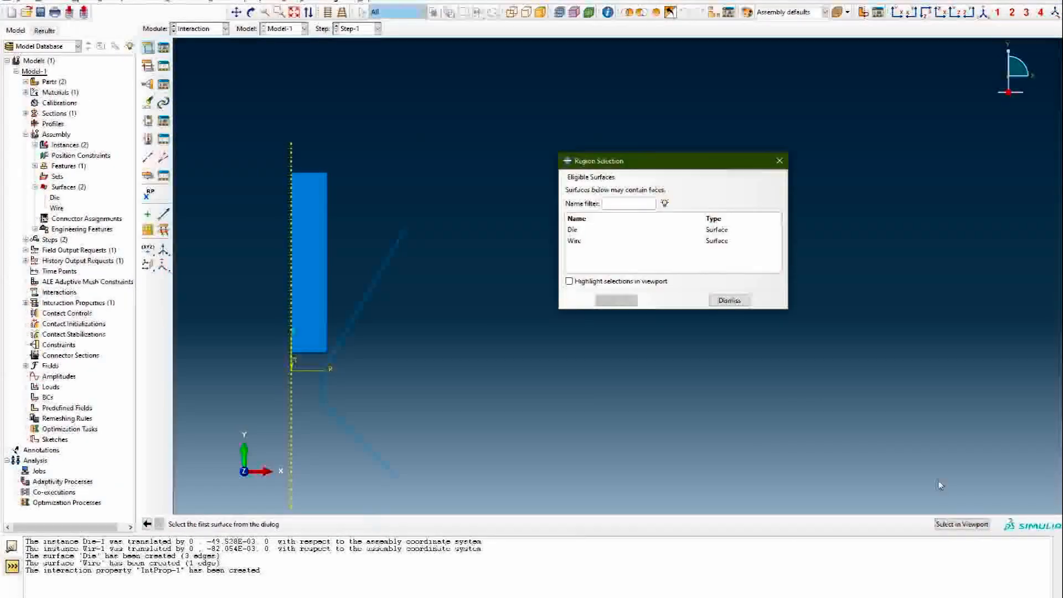
click(600, 229)
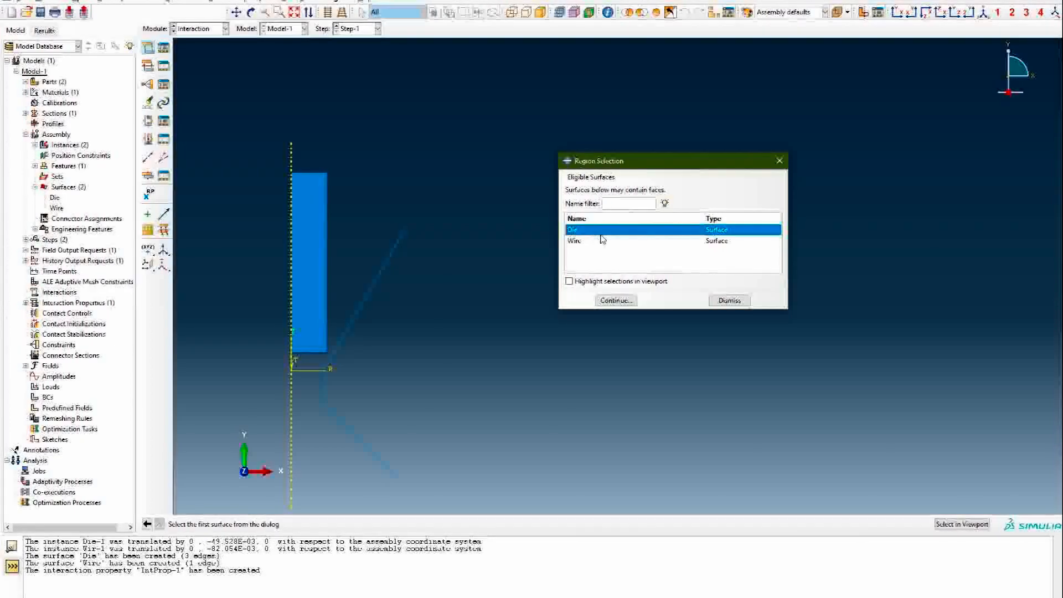
click(617, 301)
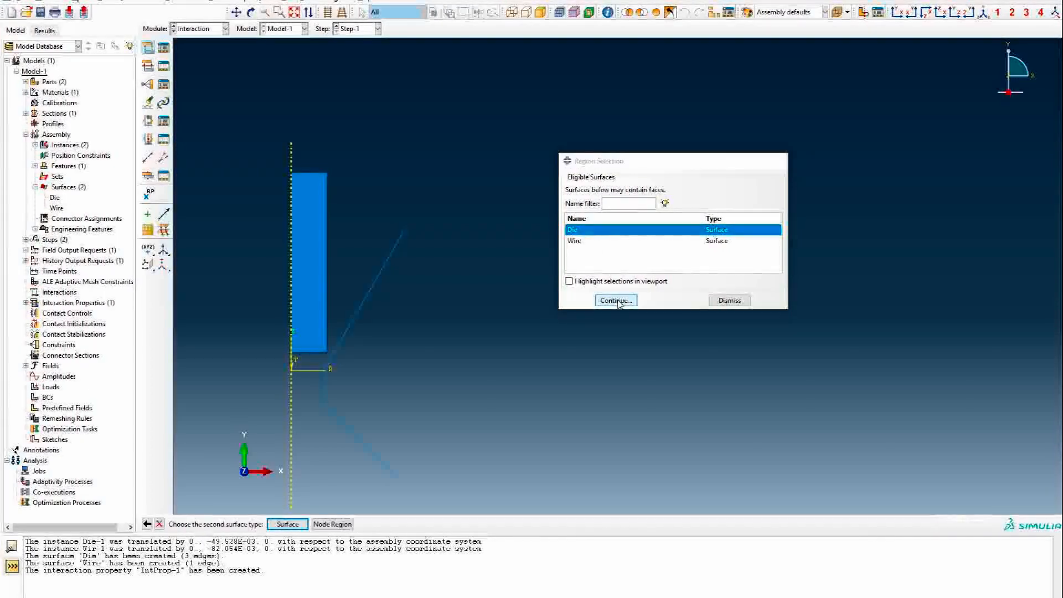
click(285, 524)
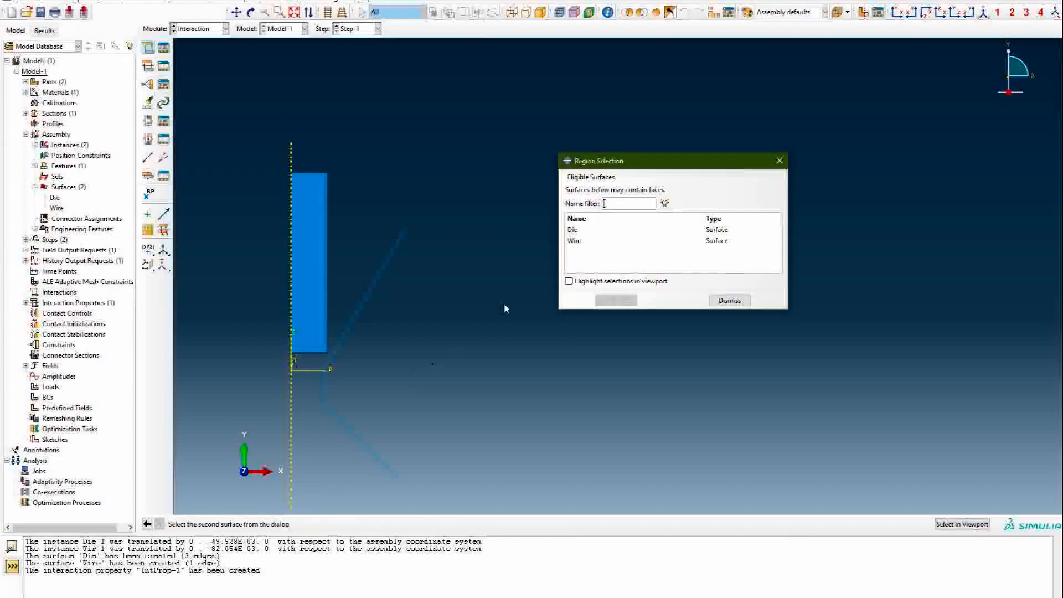
click(576, 241)
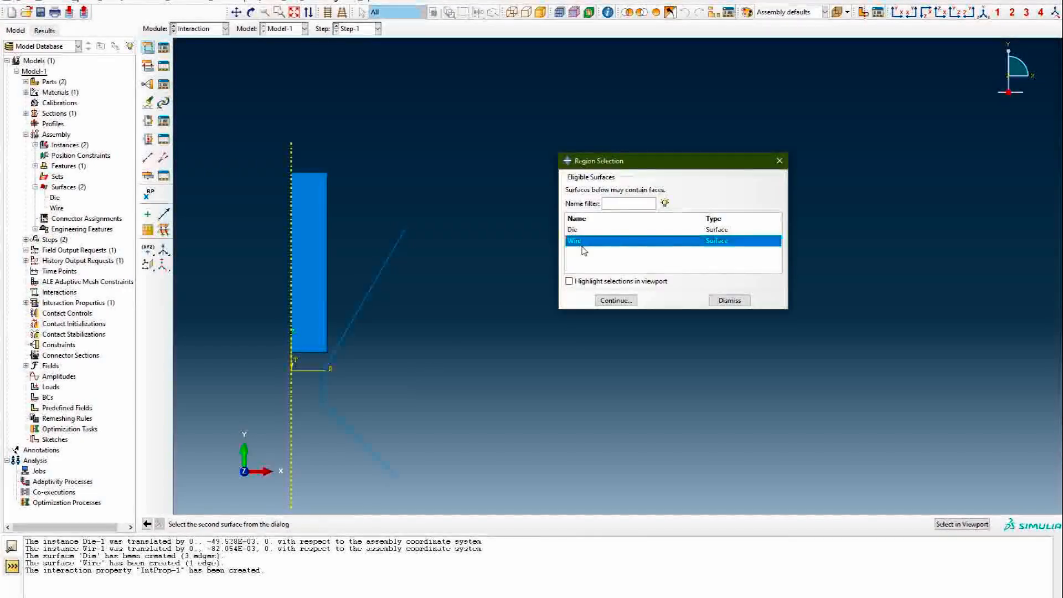
click(614, 300)
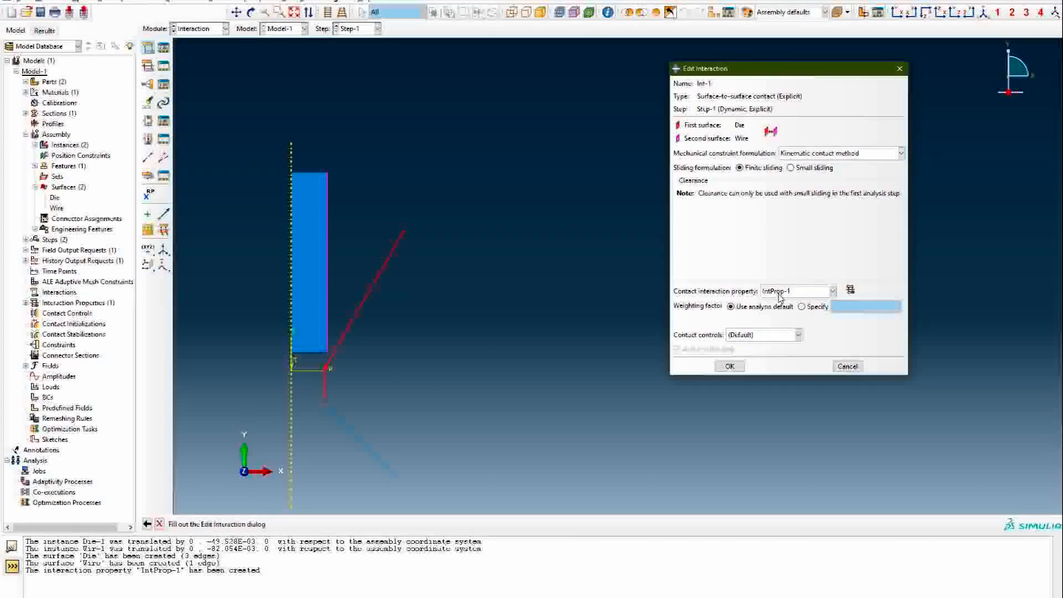
click(729, 365)
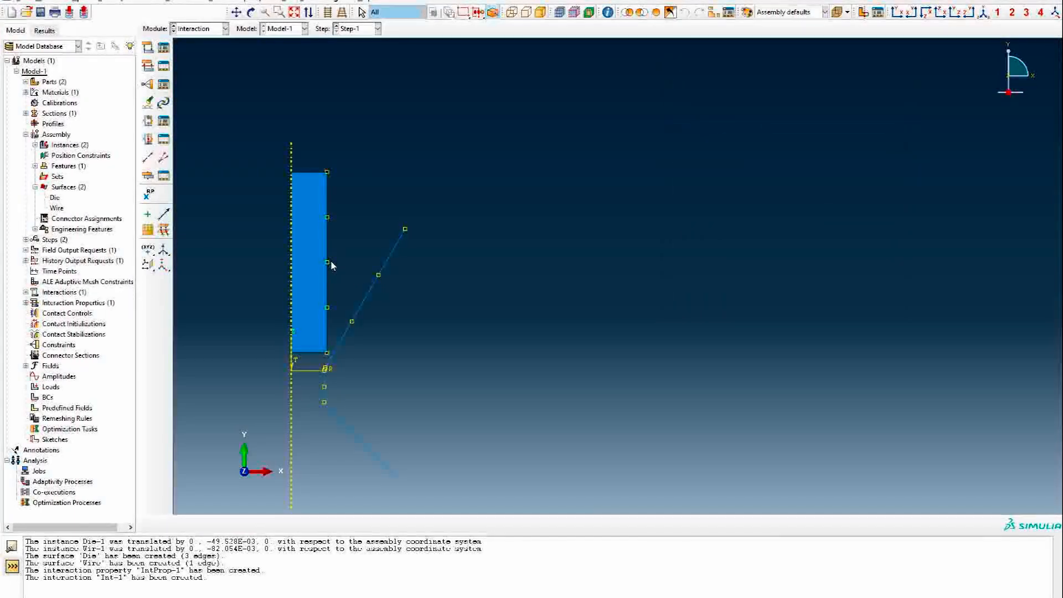
- Return to the Part module and display the Die part
click(225, 29)
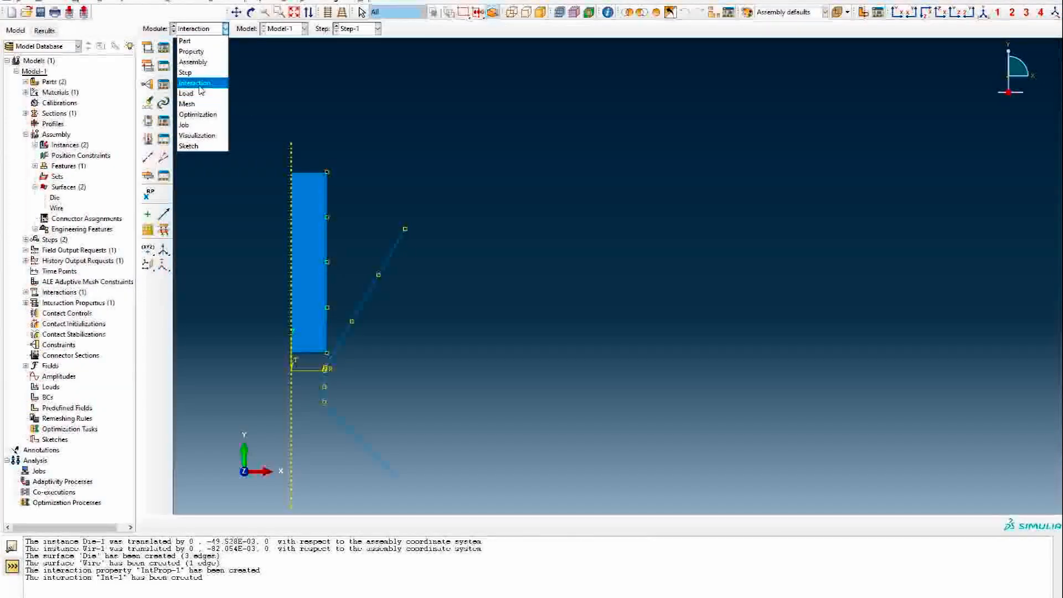
click(189, 93)
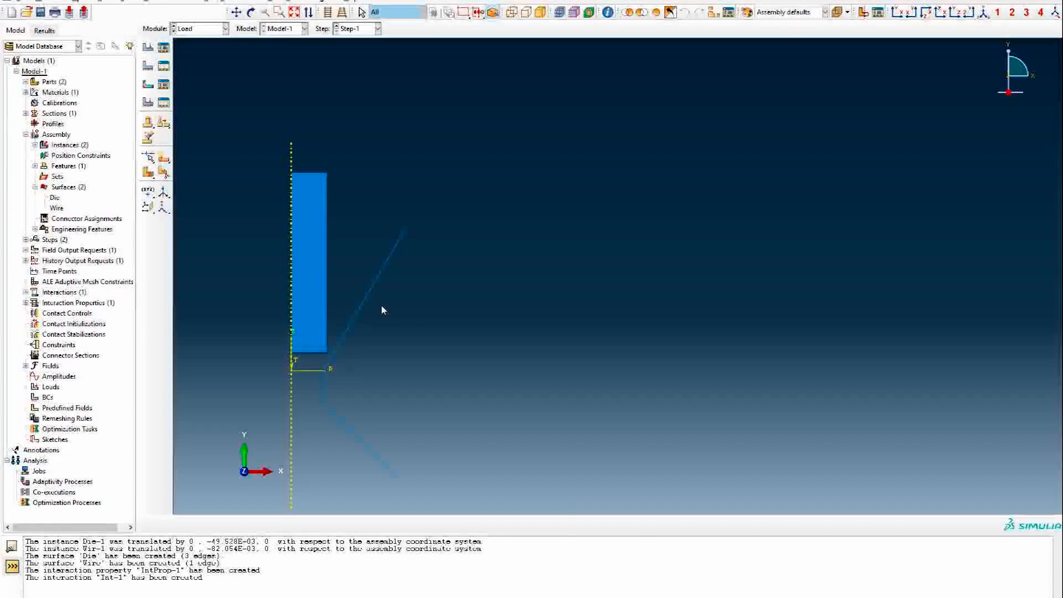
click(211, 28)
click(209, 41)
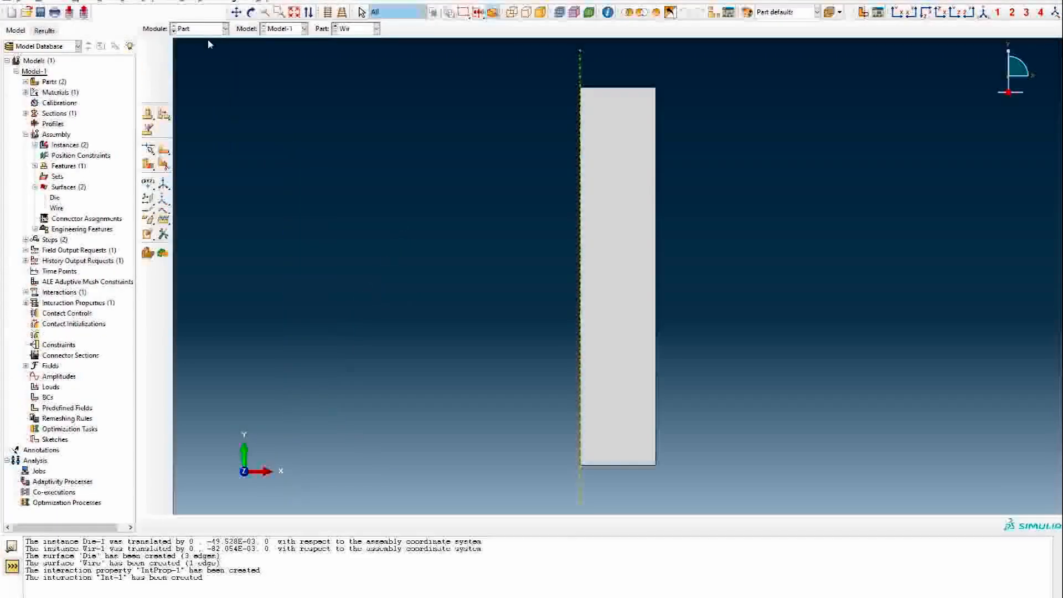
click(354, 29)
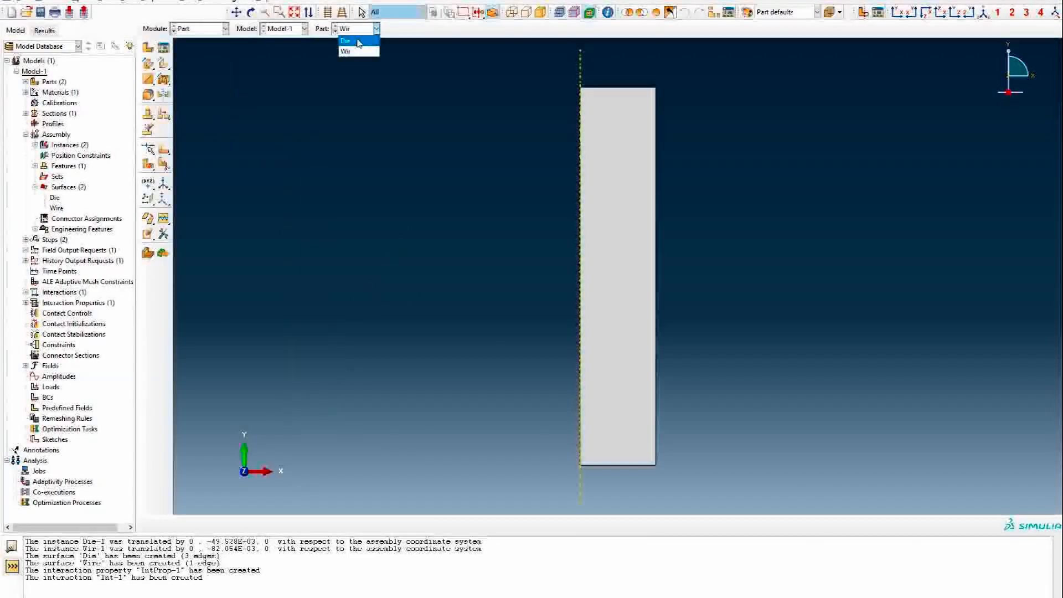
click(354, 40)
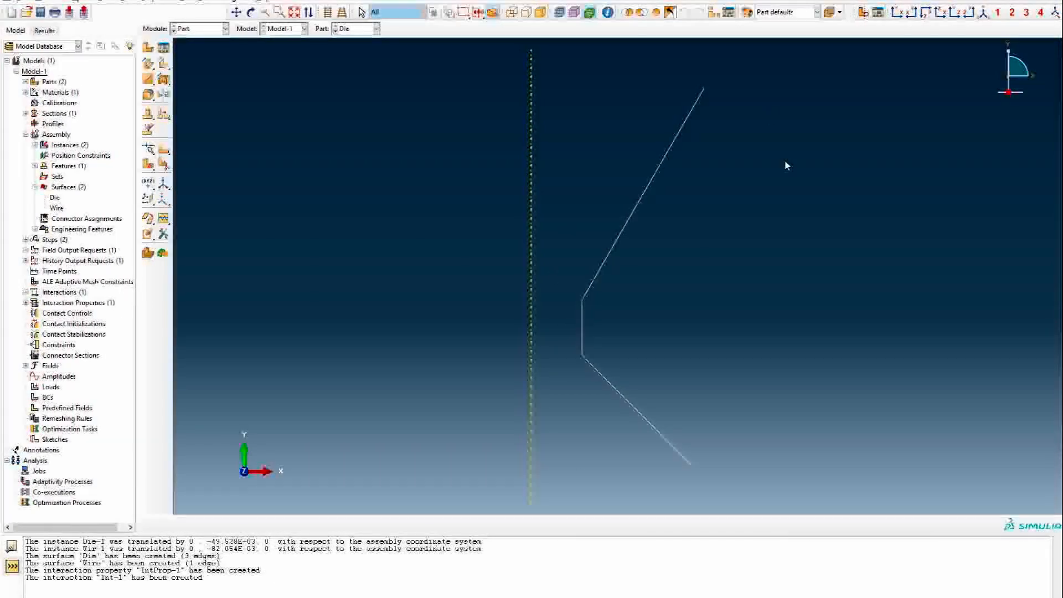
- Create a reference point on the die at the midpoint of its short vertical edge
click(204, 2)
click(350, 182)
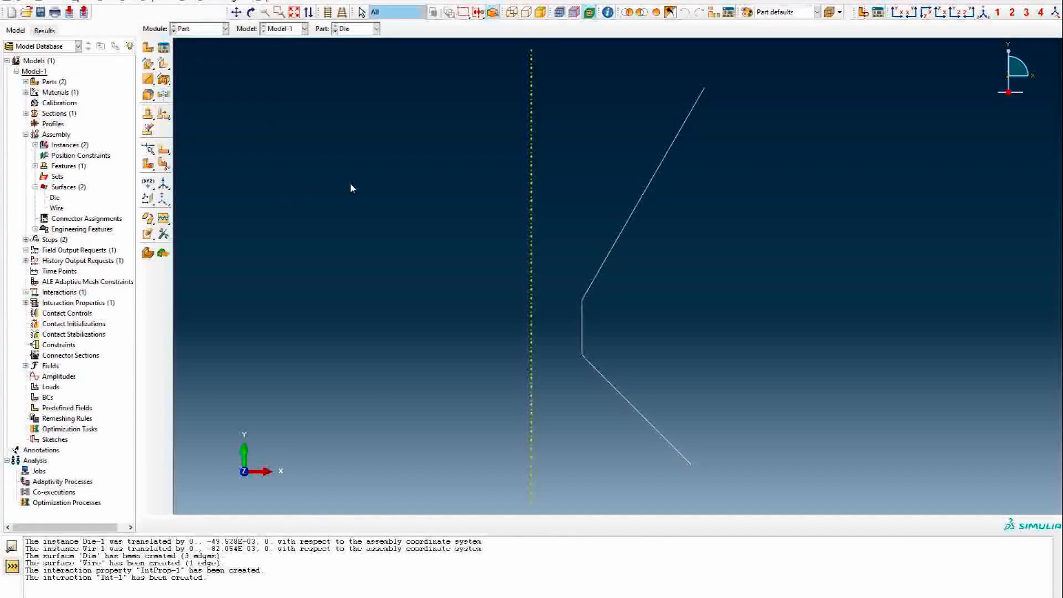
click(201, 3)
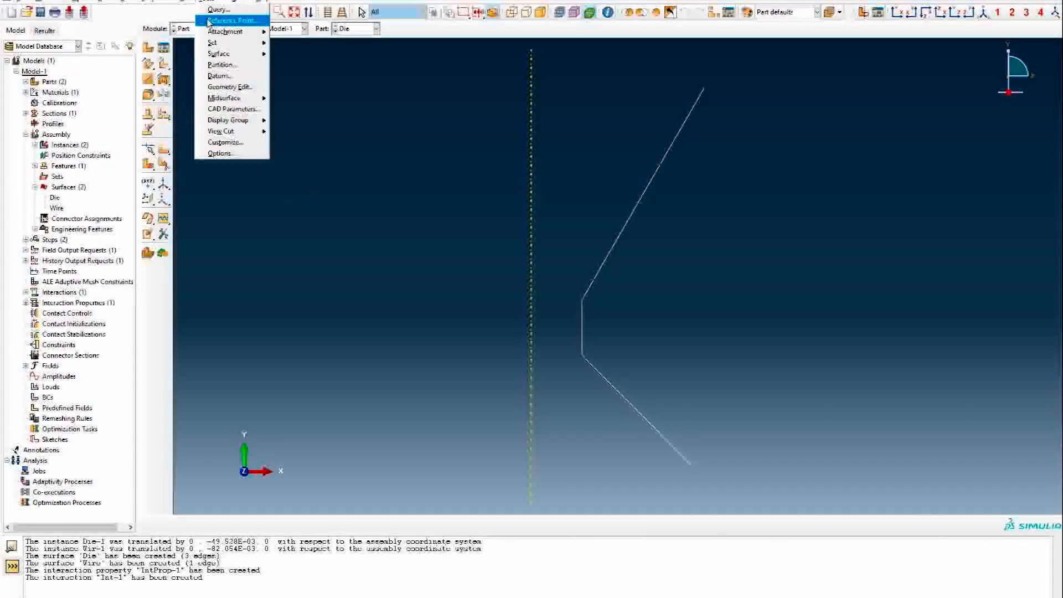
click(231, 21)
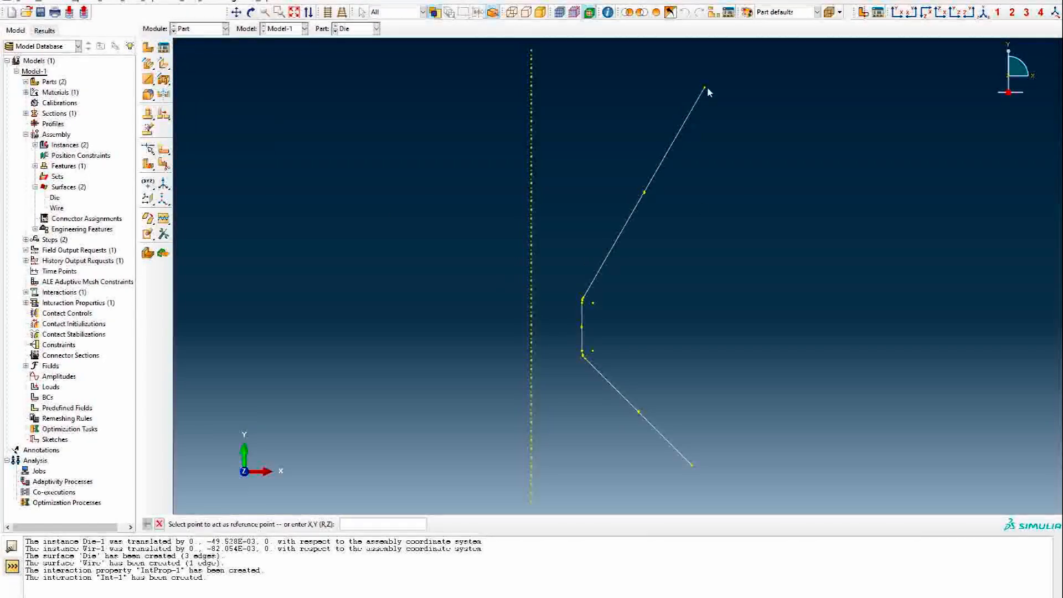
click(581, 330)
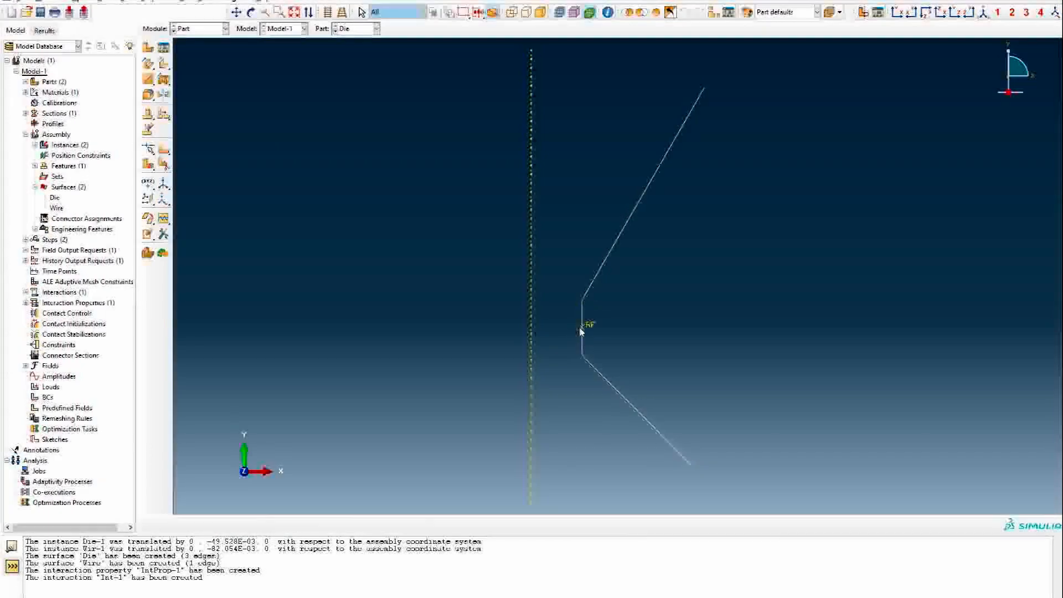
- Switch to the Load module and fix the die's reference point with an Encastre boundary condition in the Initial step
click(199, 28)
click(209, 96)
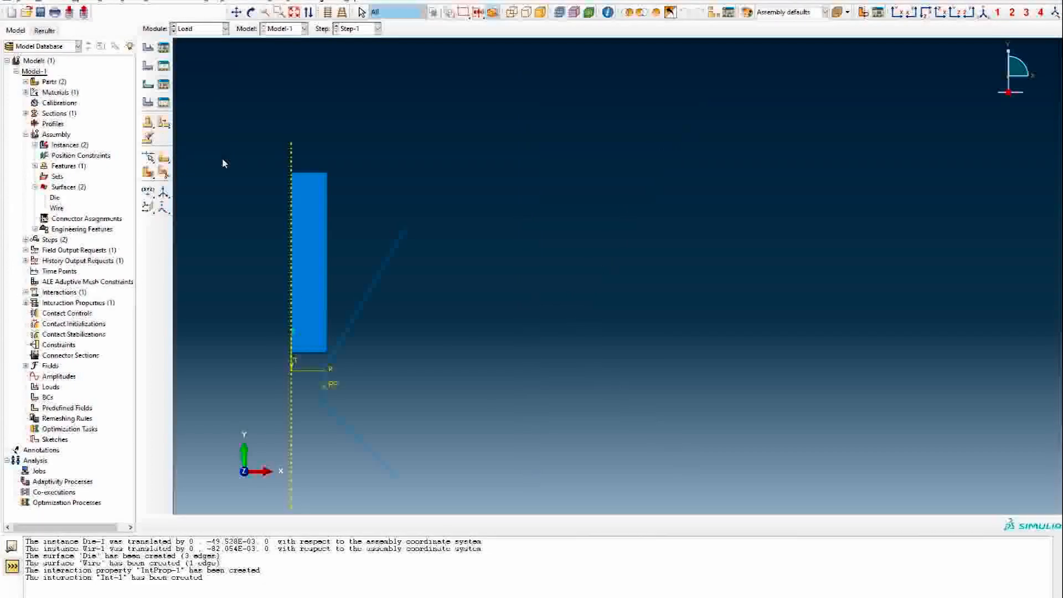
scroll(343, 274, down, 2)
scroll(331, 362, up, 1)
scroll(330, 362, up, 1)
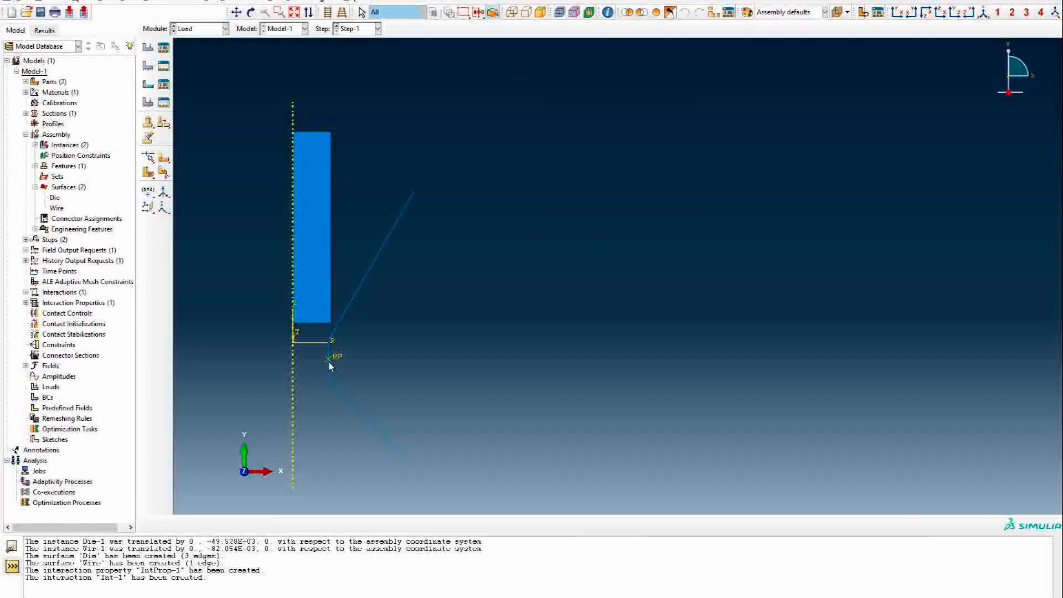
click(147, 67)
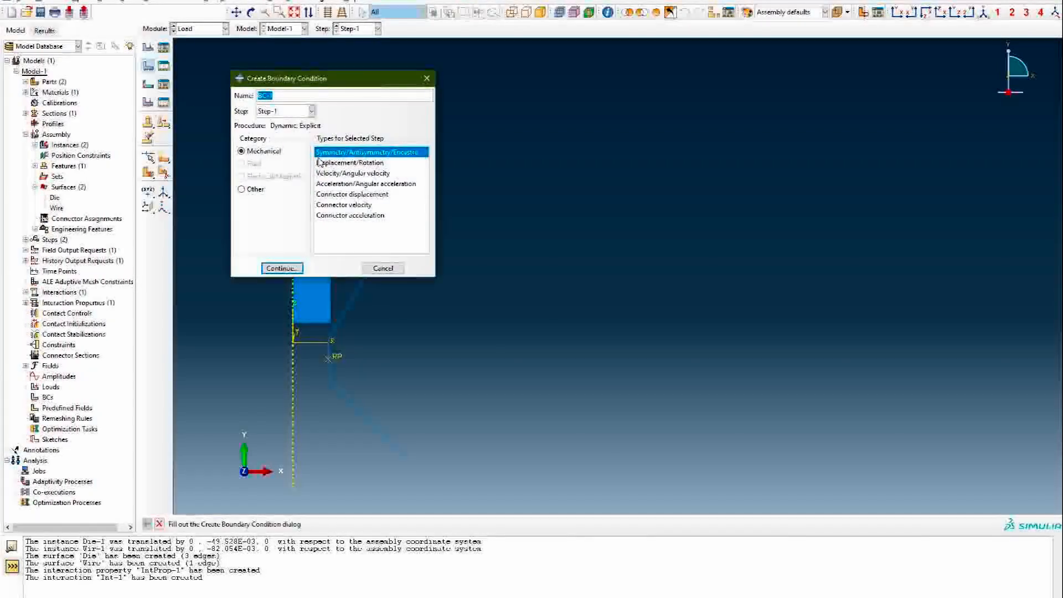
click(275, 112)
click(278, 120)
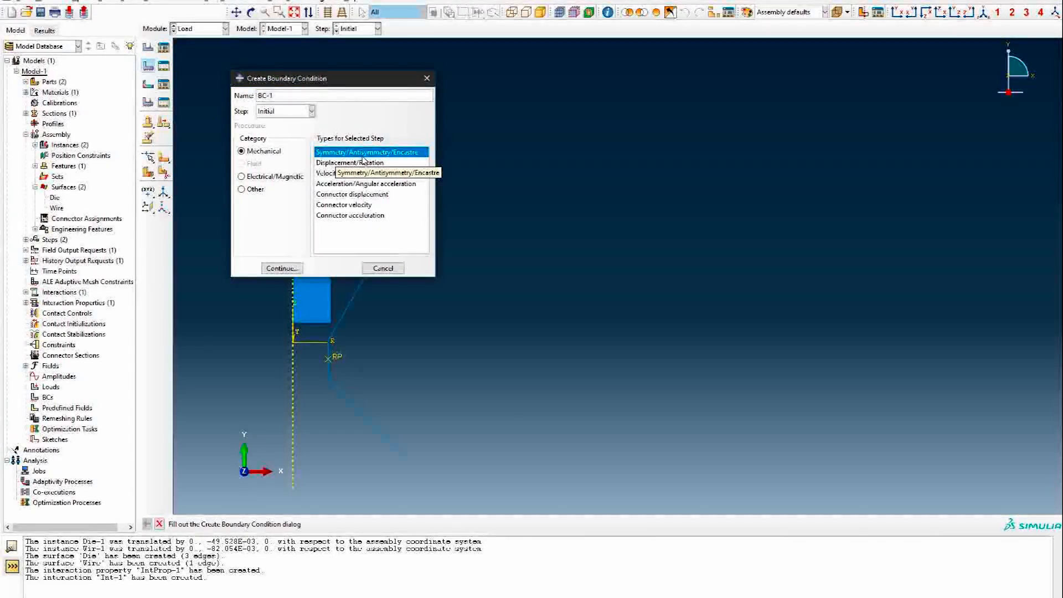
click(281, 267)
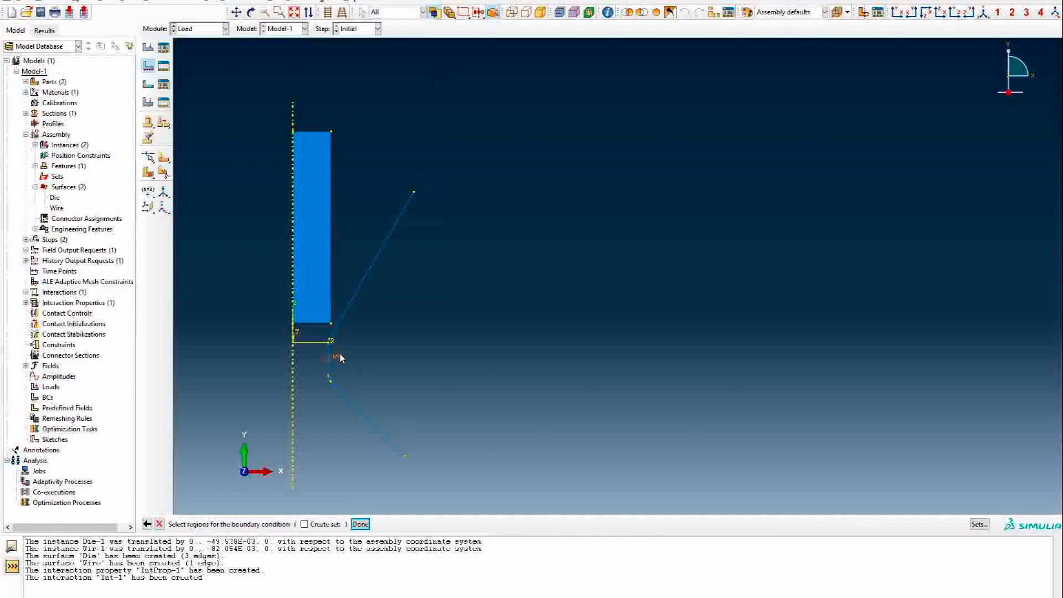
click(367, 525)
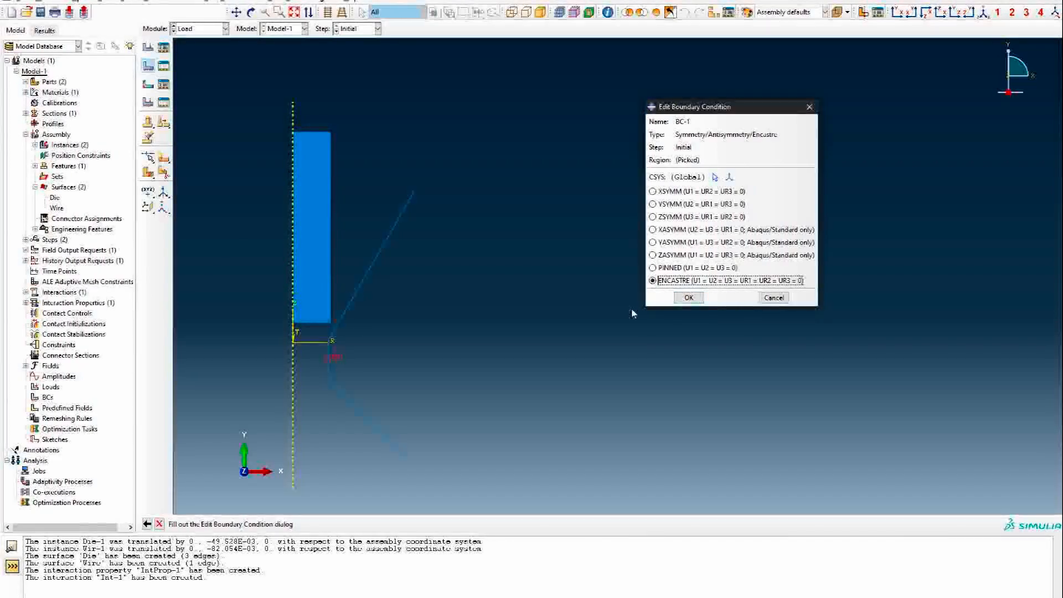
click(689, 299)
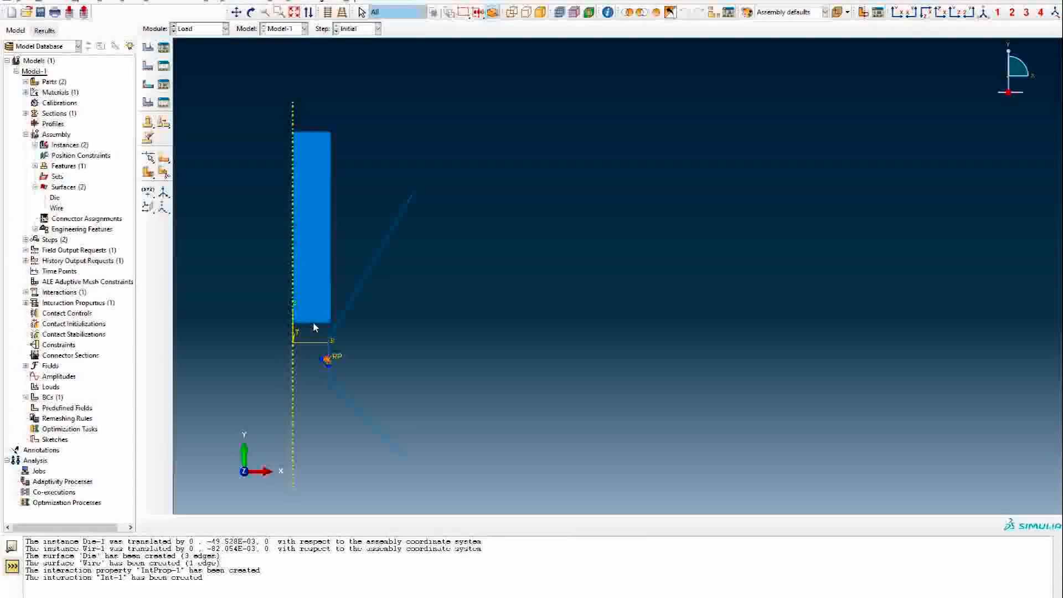
- Start a mechanical Displacement/Rotation boundary condition named Wire movement in Step-1
click(147, 66)
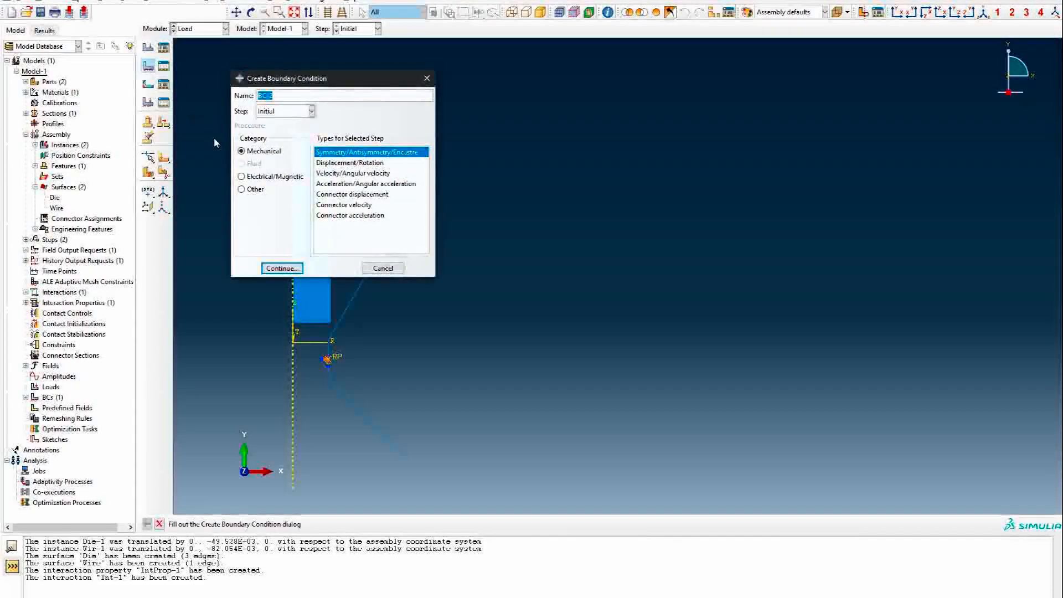
click(317, 163)
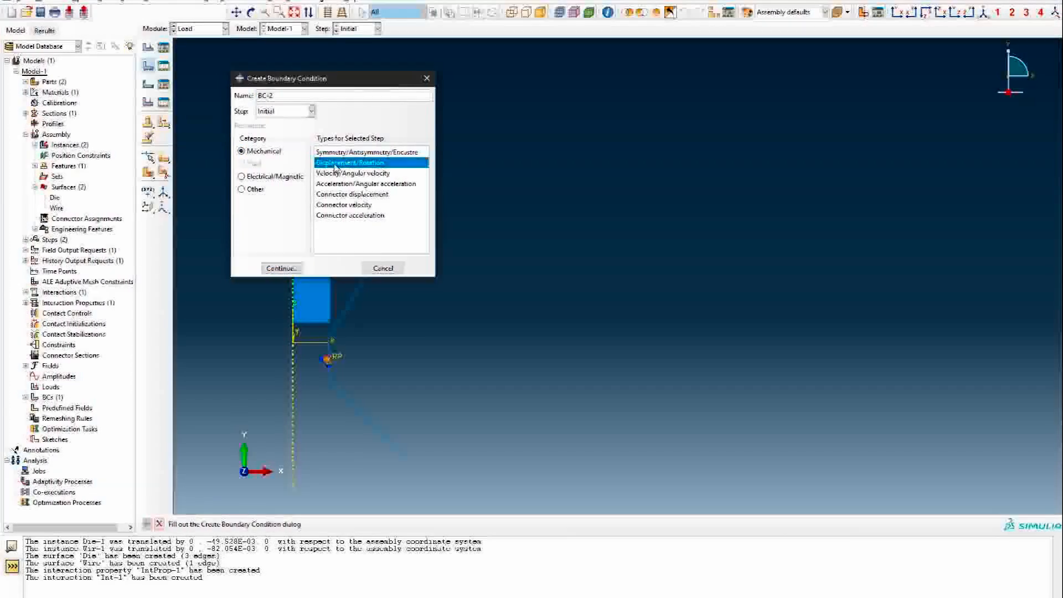
click(312, 111)
click(275, 135)
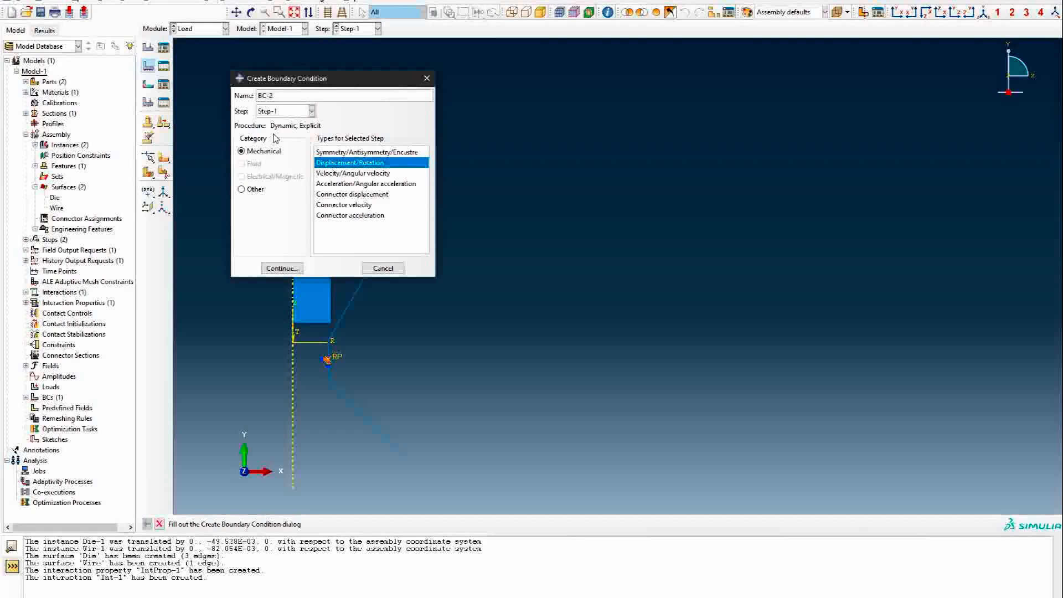
triple_click(279, 96)
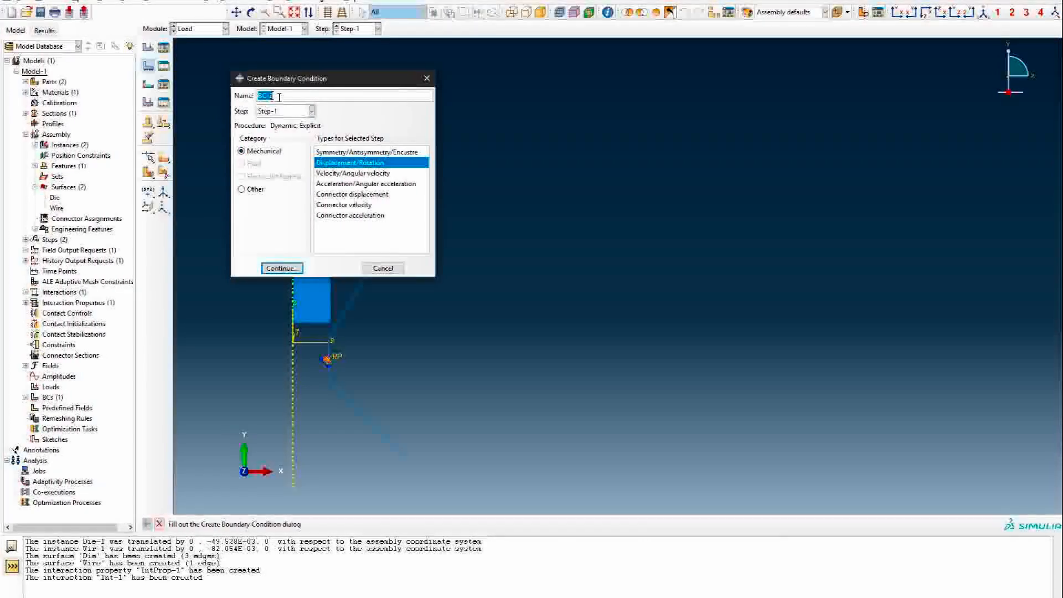
text(Wire m)
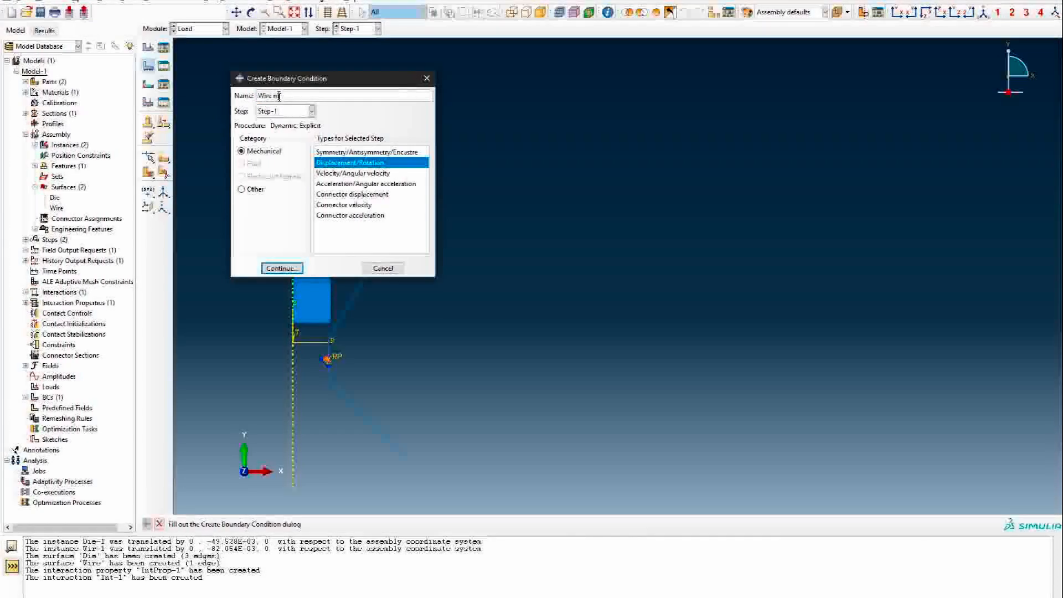
text(ovement)
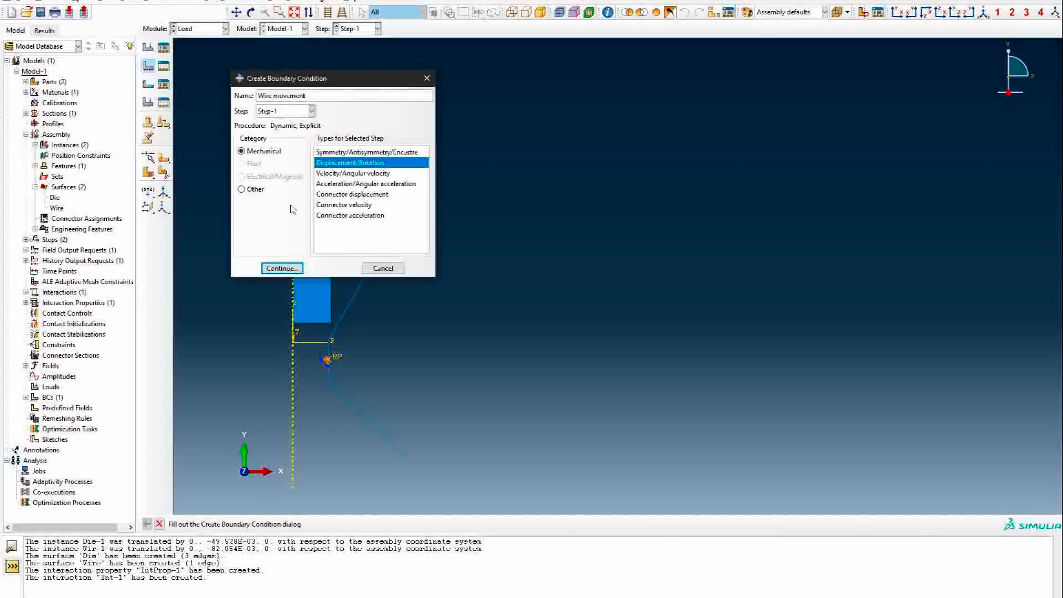
click(282, 267)
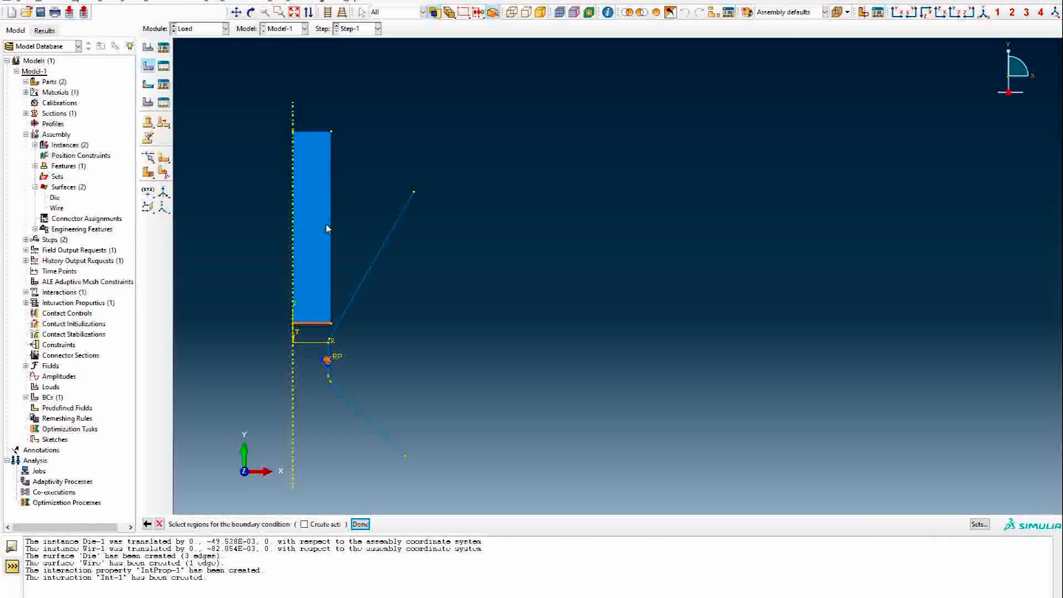
- Apply the Wire movement condition to the wire's bottom edge and set its U2 displacement to -0.08
click(312, 326)
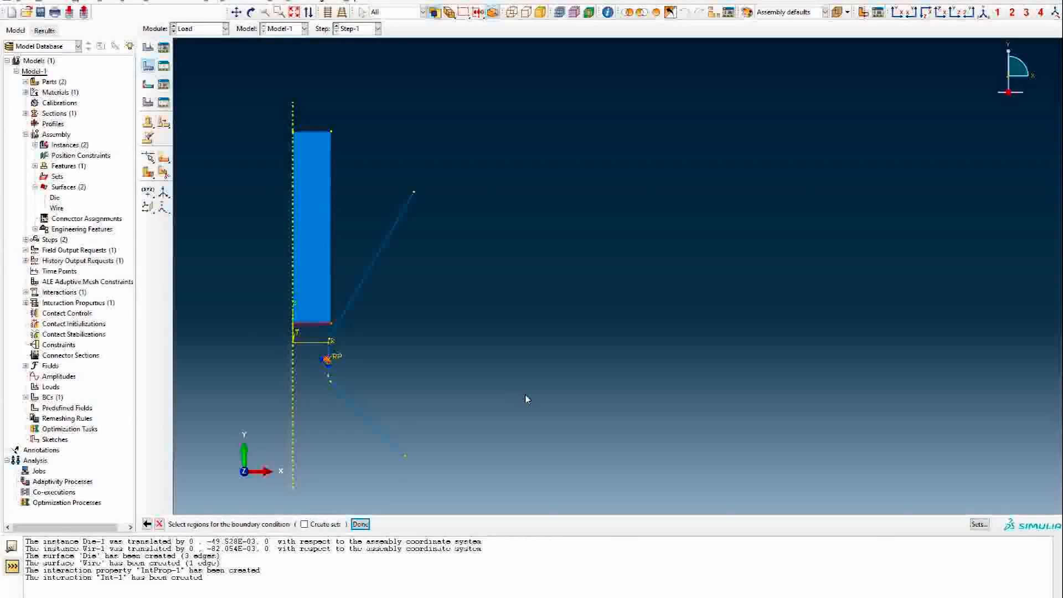
click(360, 524)
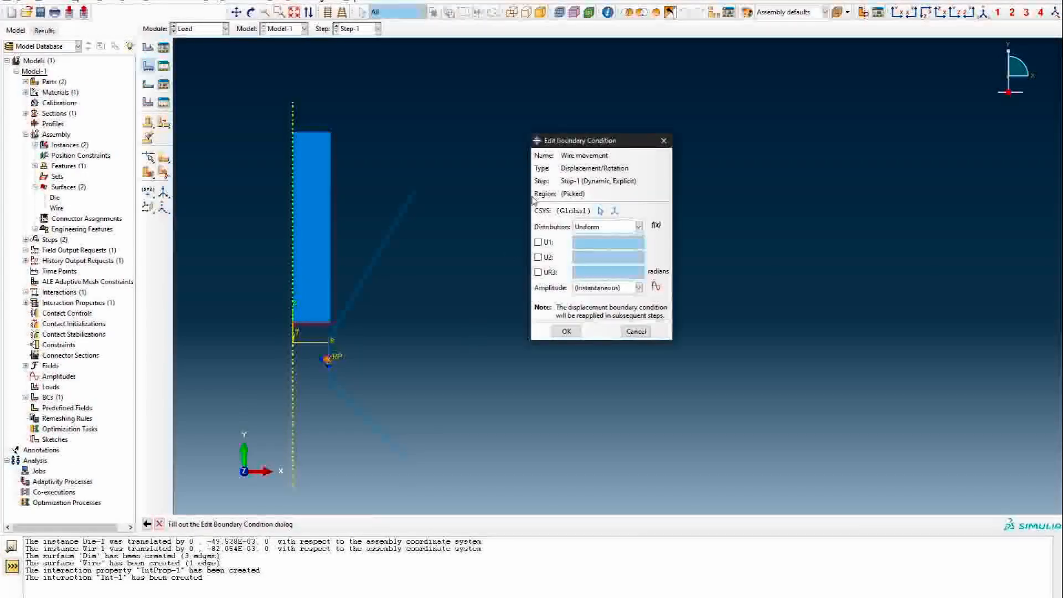
drag(575, 143, 478, 155)
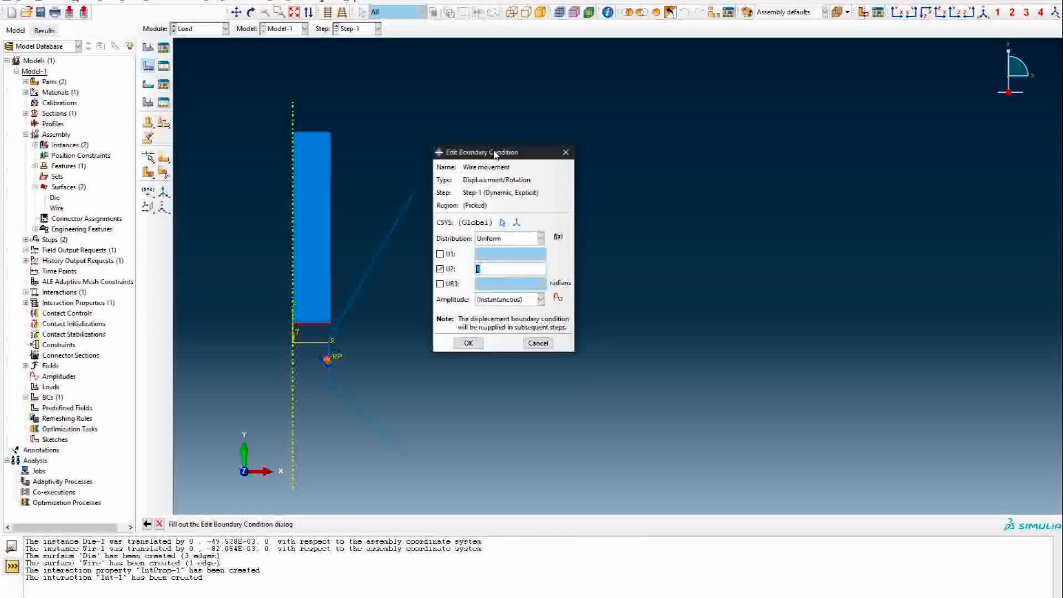
drag(487, 152, 531, 134)
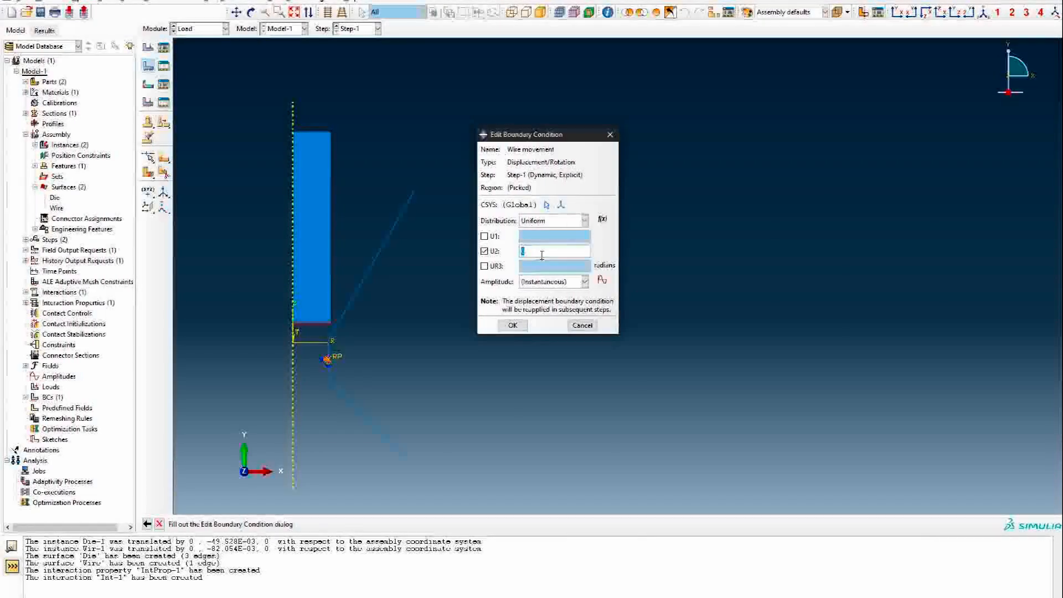
text(.08)
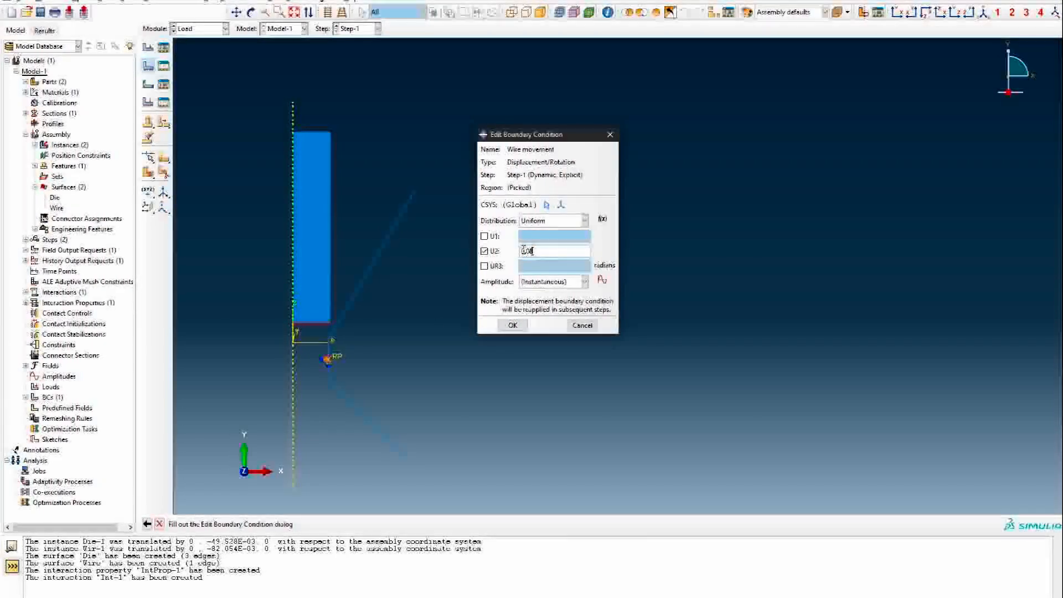
text(-)
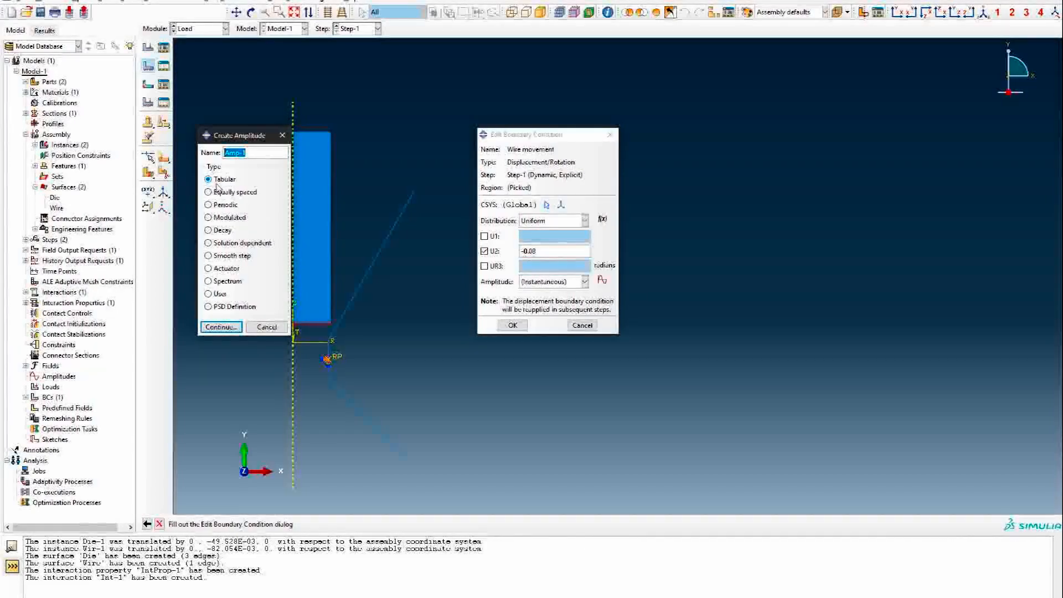
- Create a tabular amplitude on step time with amplitude 0 at time 0 and amplitude 1 at time 1
click(220, 326)
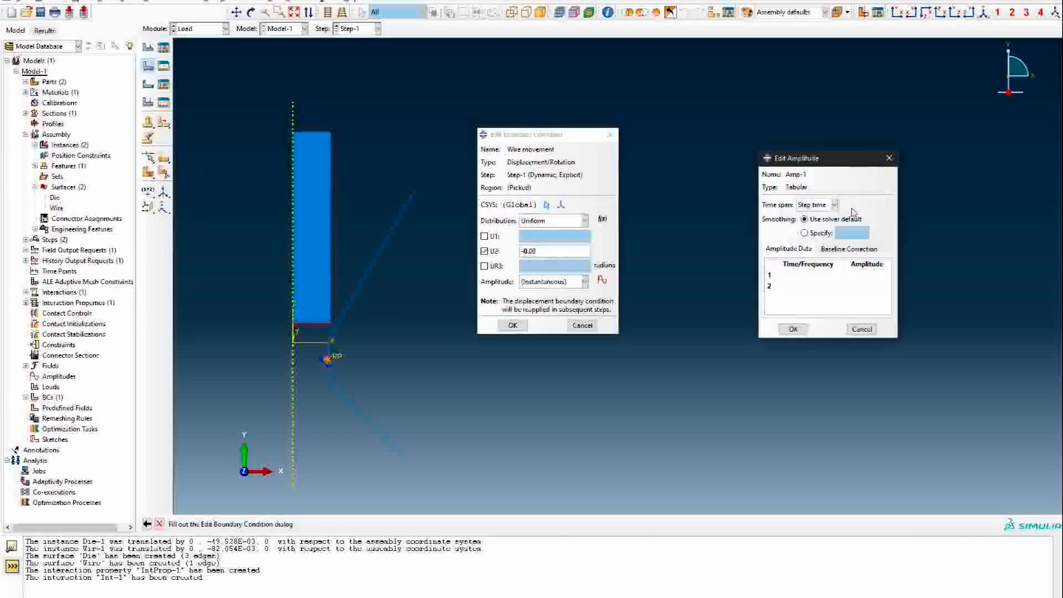
drag(849, 162, 789, 167)
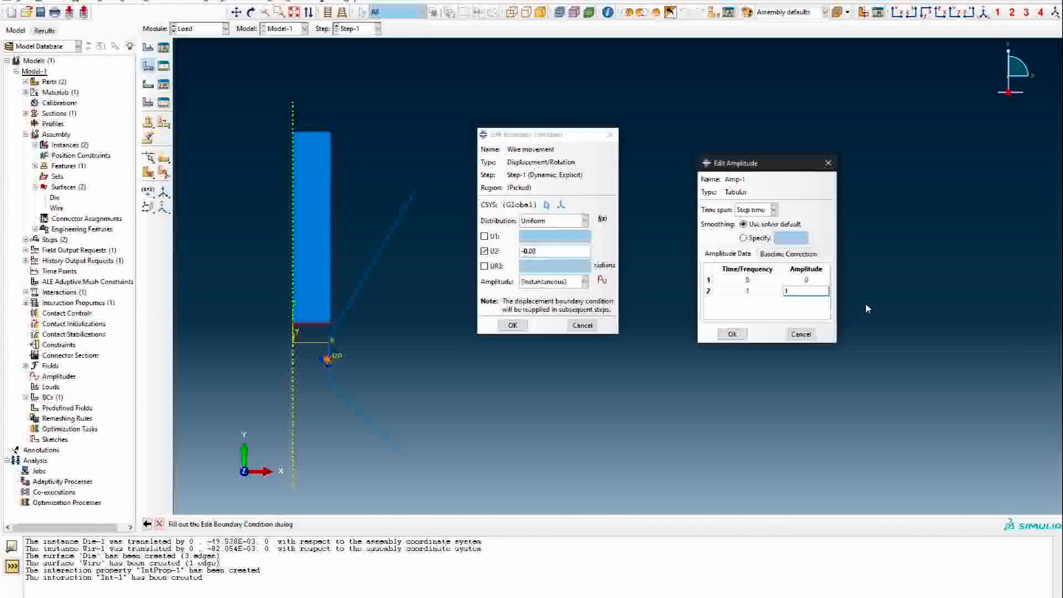
click(805, 310)
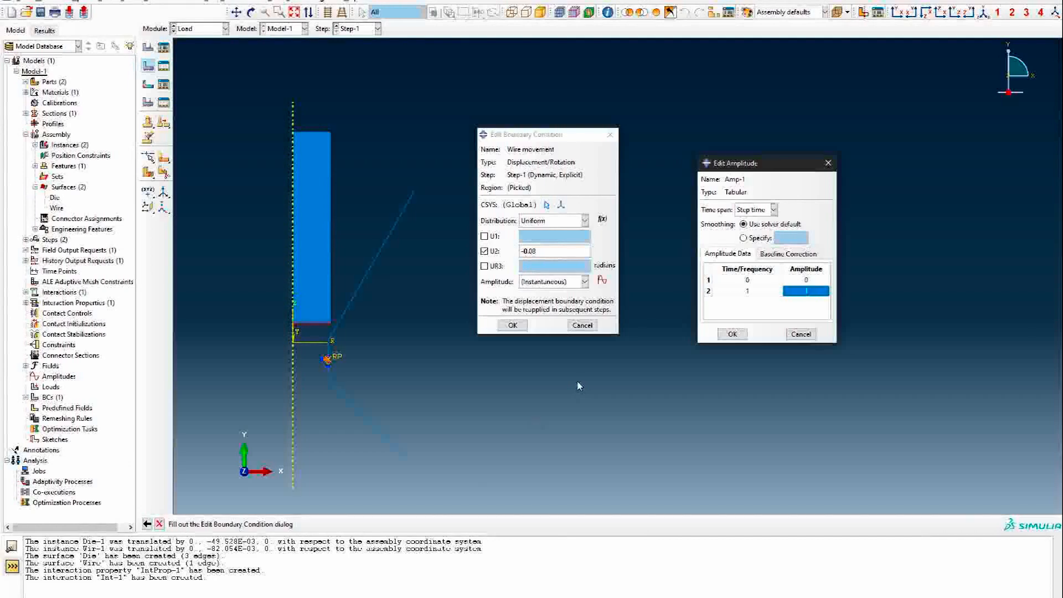
click(732, 334)
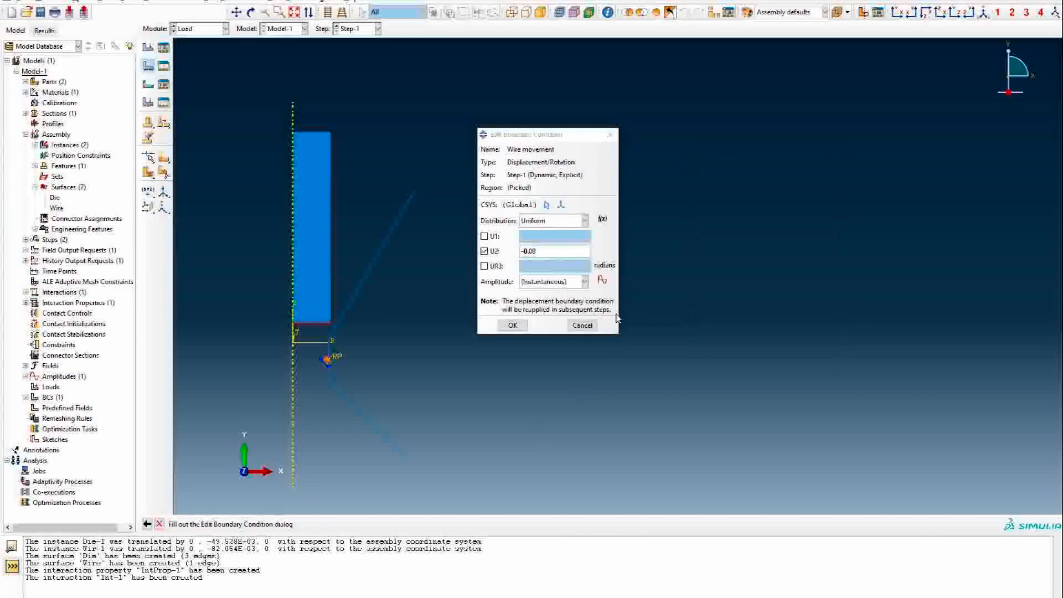
- Assign amplitude Amp-1 to the Wire movement boundary condition and accept it
click(564, 282)
click(554, 304)
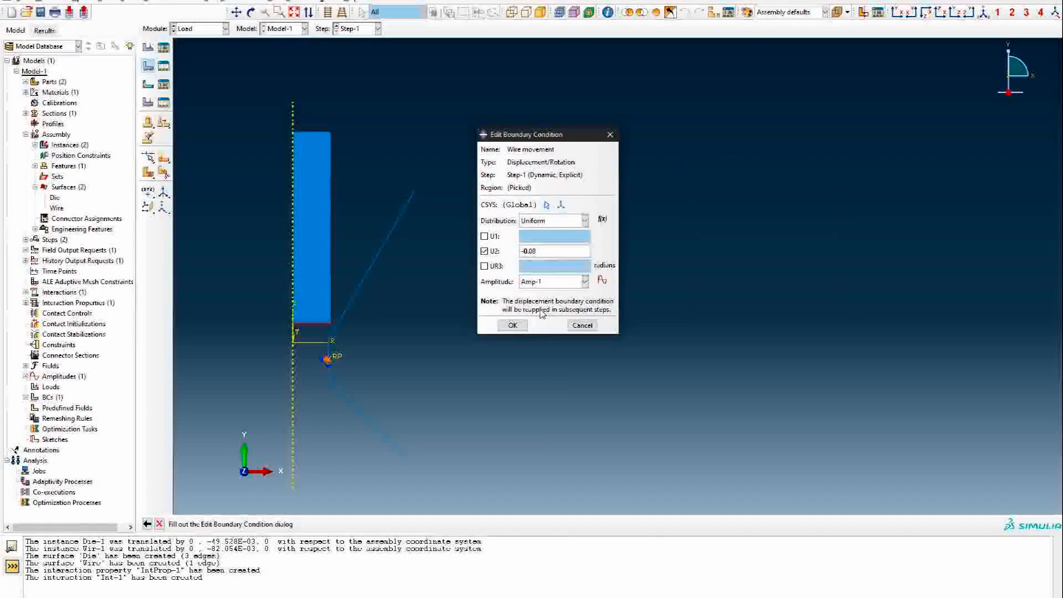
click(513, 325)
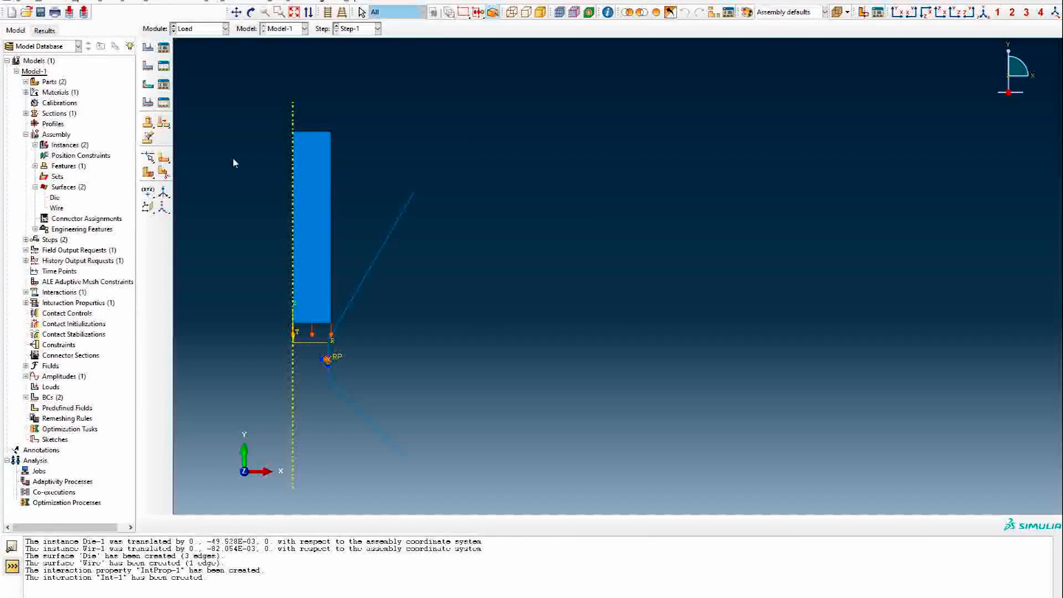
- Switch to the Mesh module and display the Wir part instead of the assembly
click(202, 29)
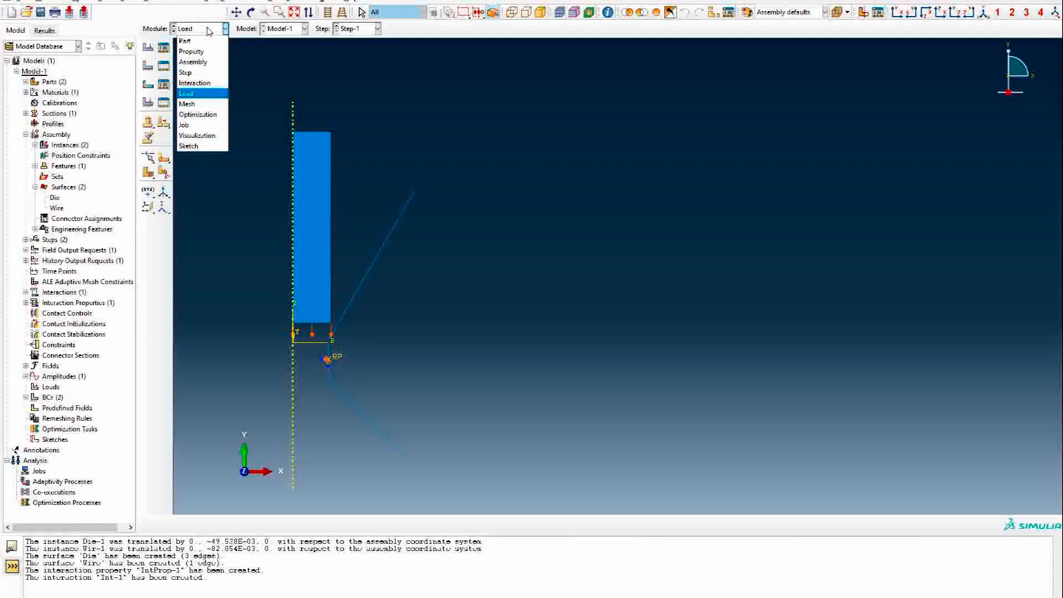
click(198, 107)
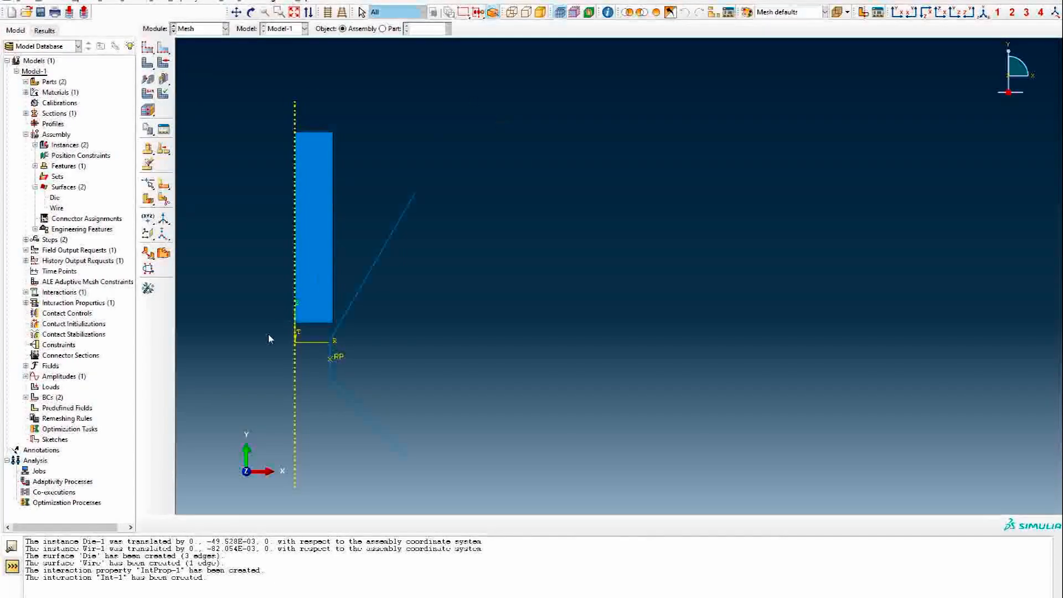
click(383, 28)
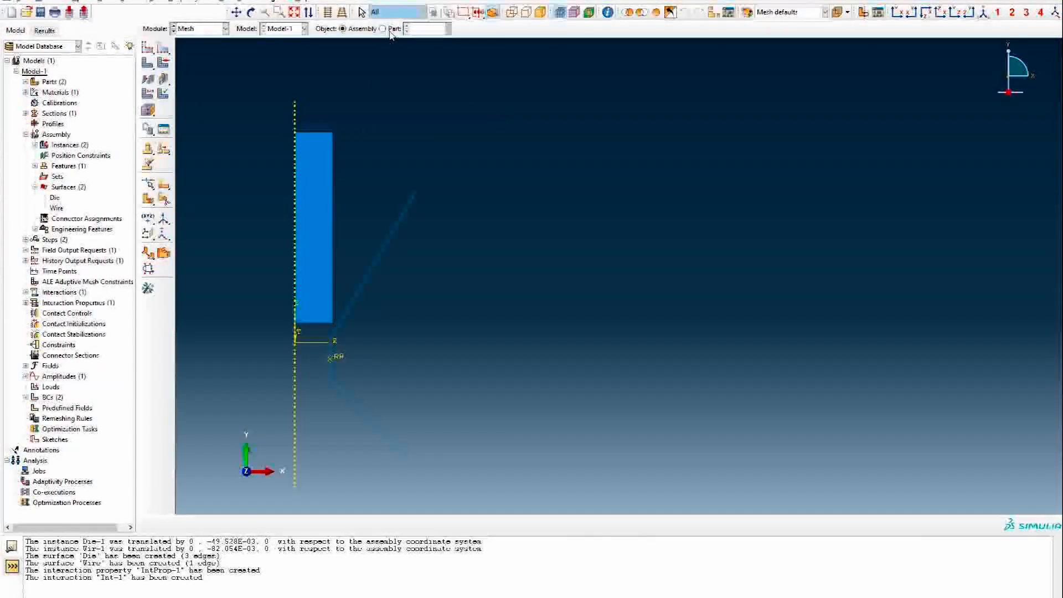
click(419, 31)
click(427, 48)
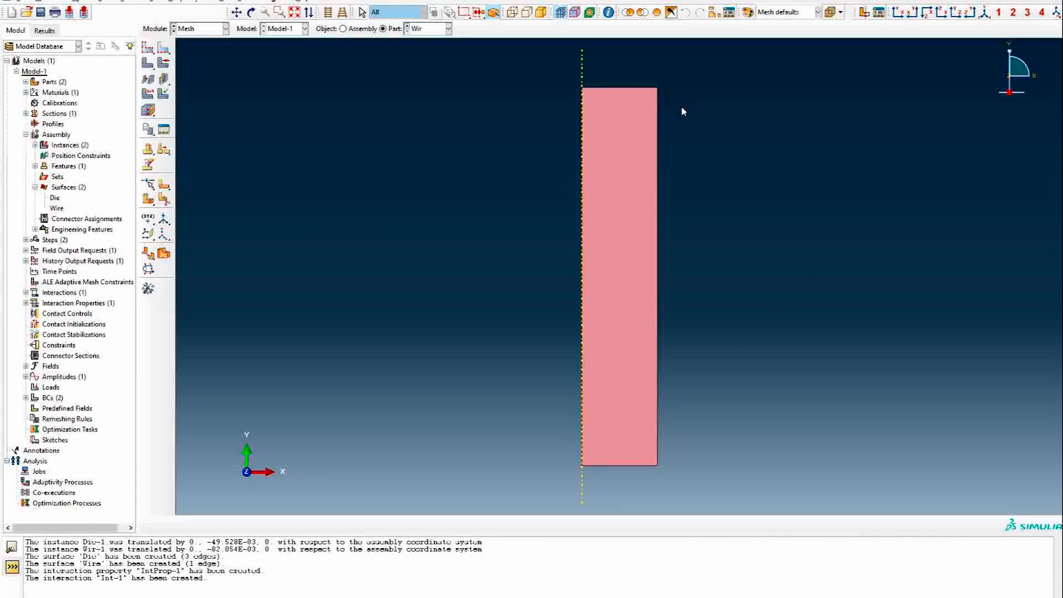
click(441, 29)
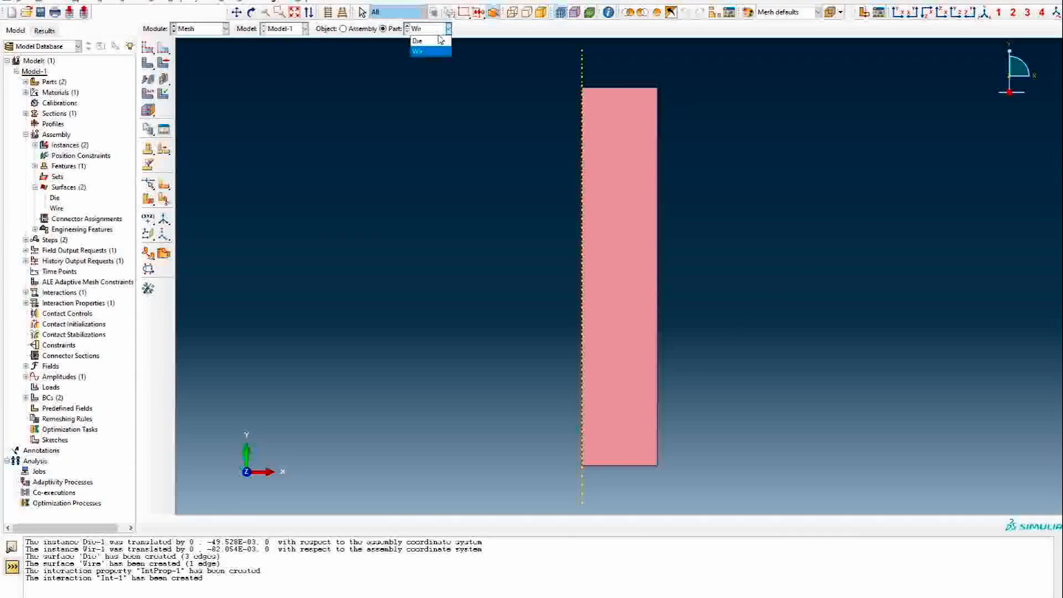
click(431, 51)
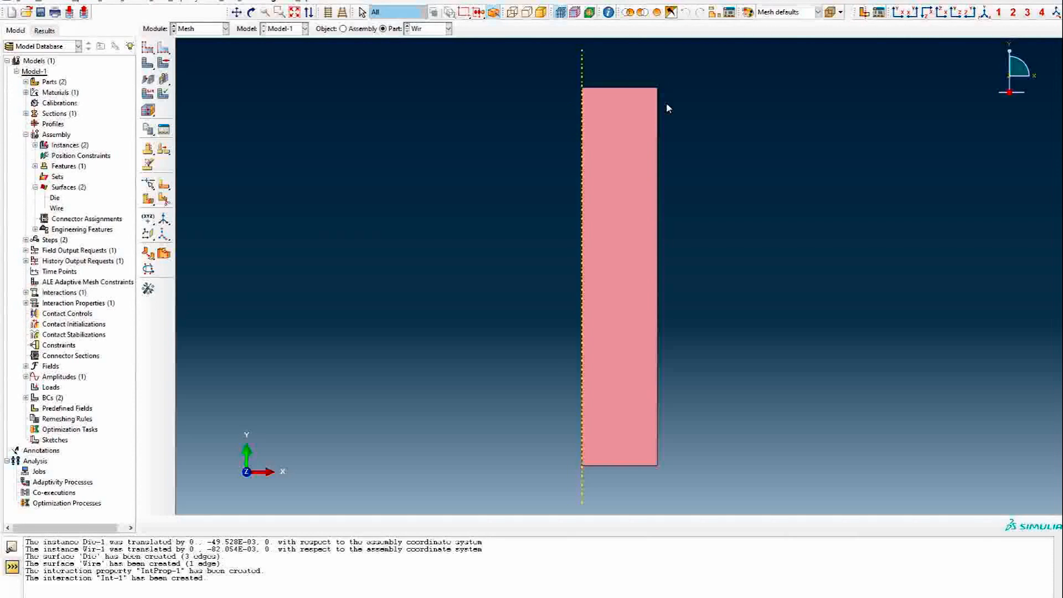
- Set the wire's mesh controls to the Structured technique with Quad-dominated elements
click(163, 64)
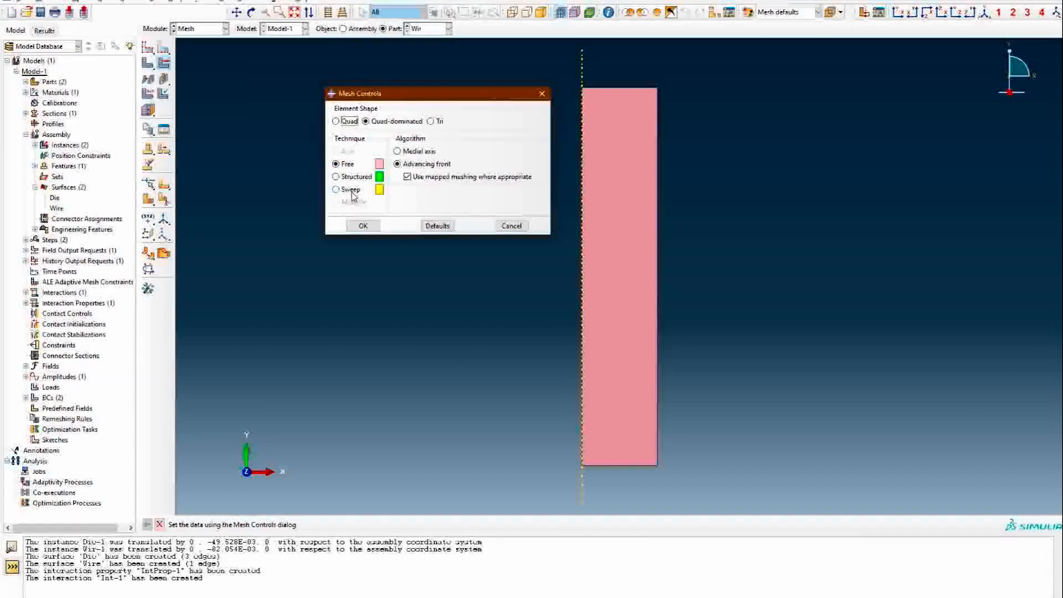
click(342, 179)
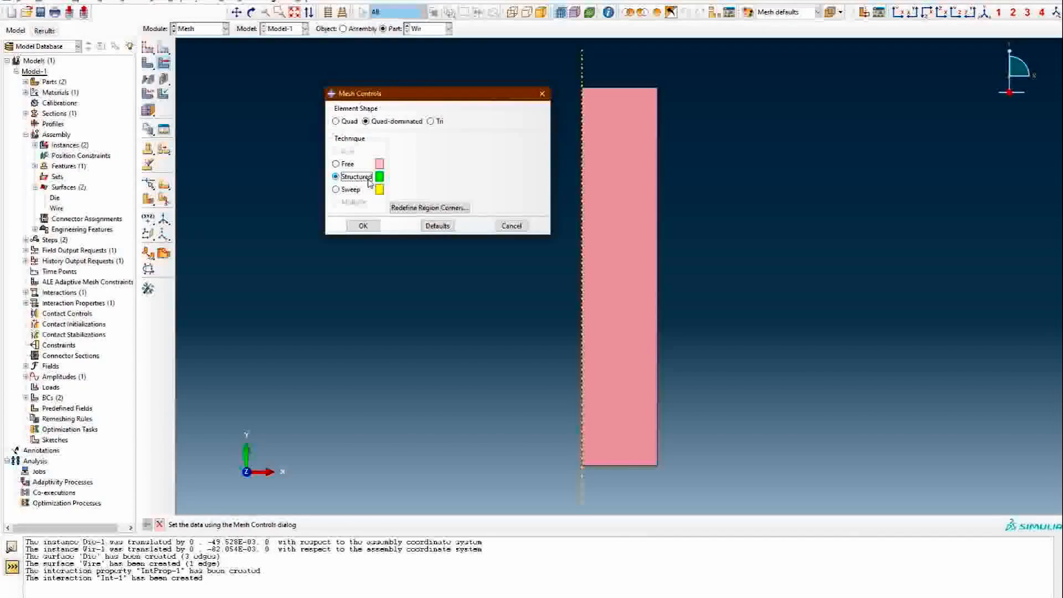
click(363, 226)
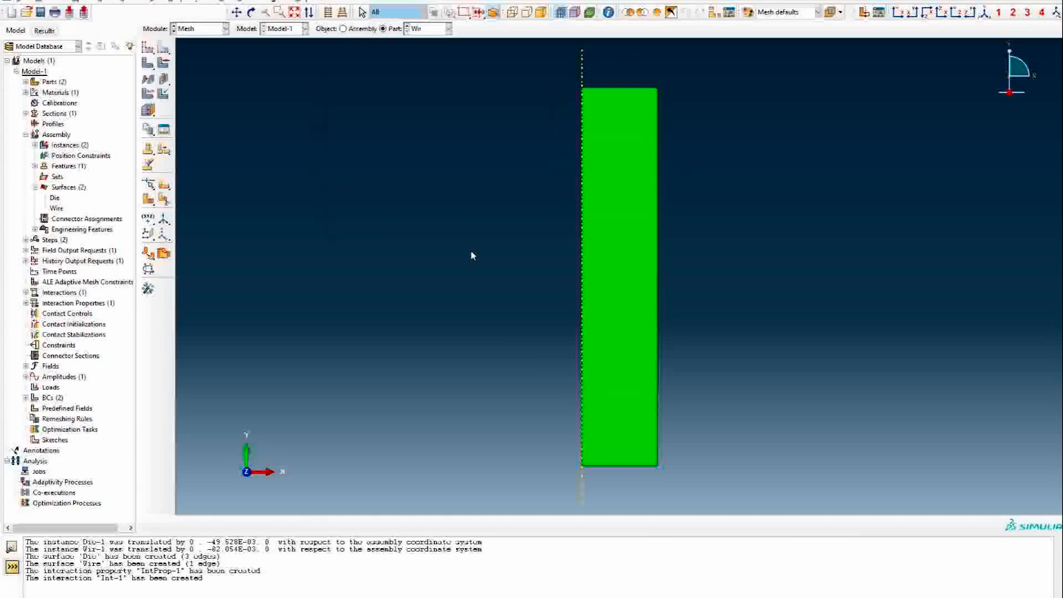
- Seed the wire part with an approximate global size of 0.005
click(147, 48)
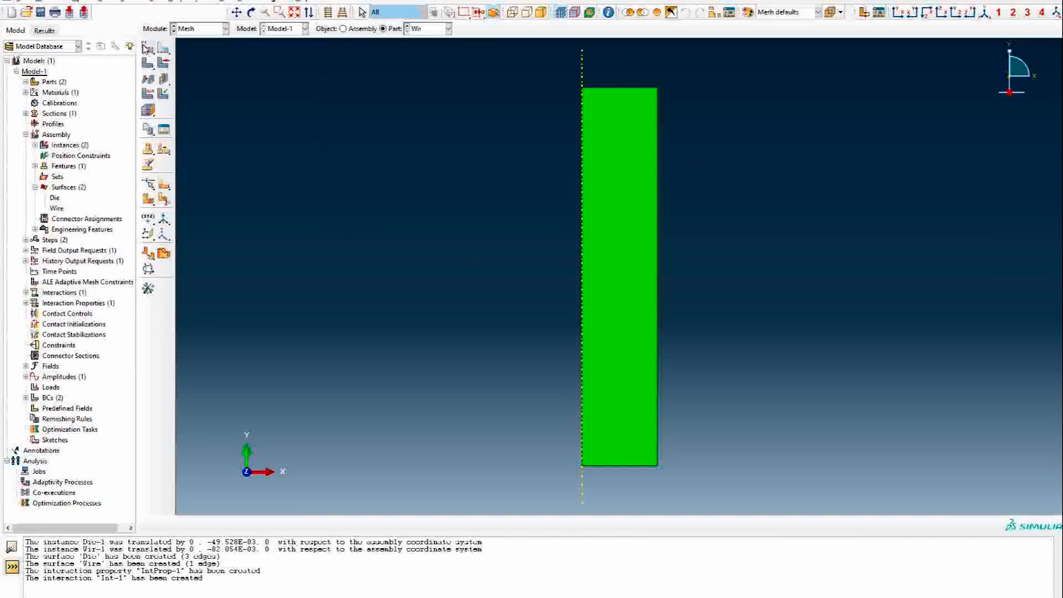
drag(762, 138, 306, 125)
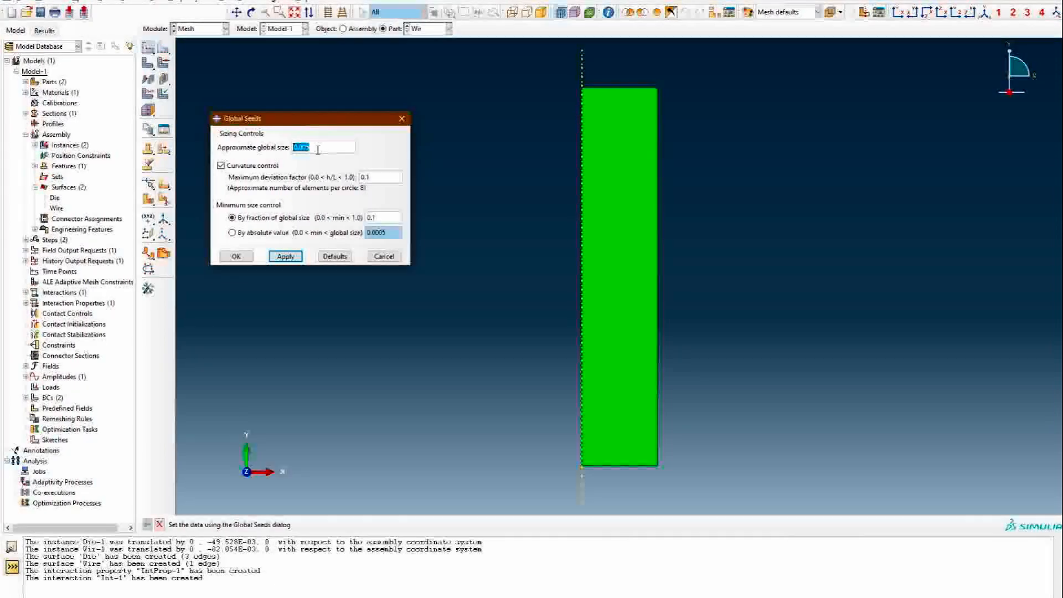
click(316, 148)
key(BackSpace)
text(5)
click(285, 256)
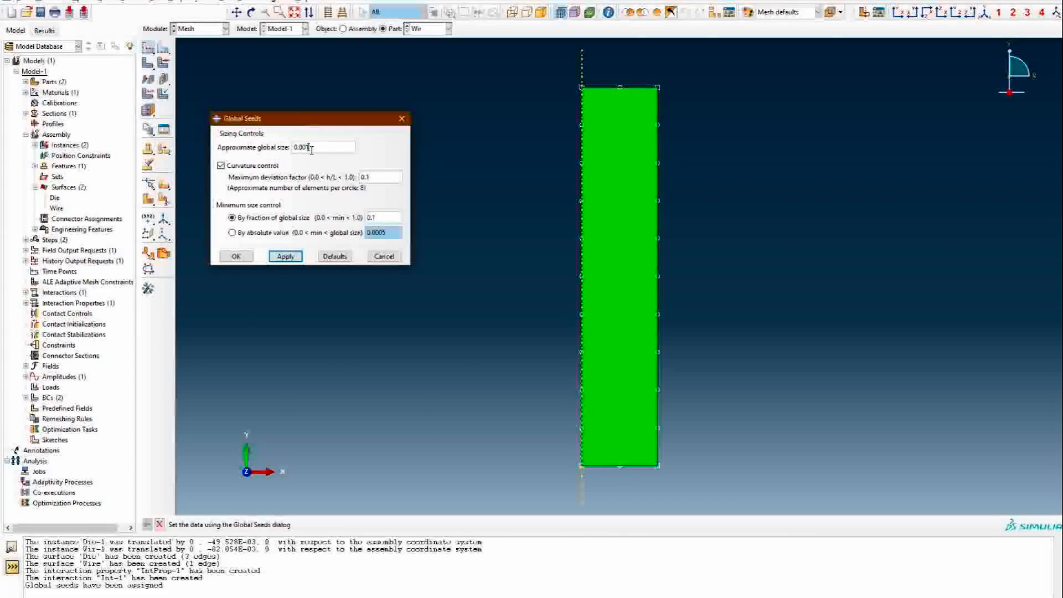
- Refine the wire's approximate global seed size to 0.001 and generate its mesh
click(285, 257)
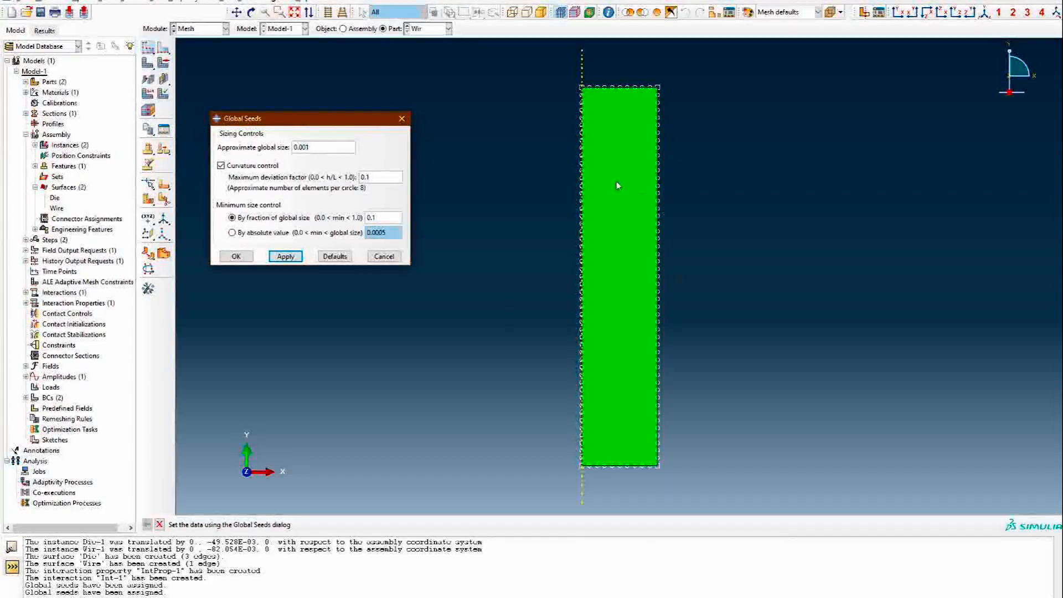
click(234, 257)
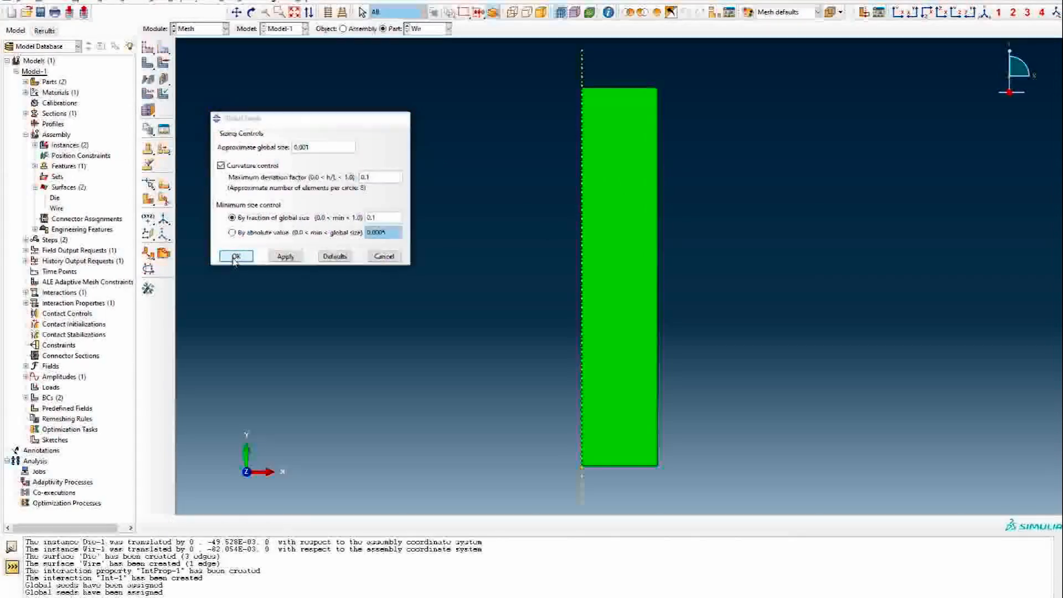
click(148, 64)
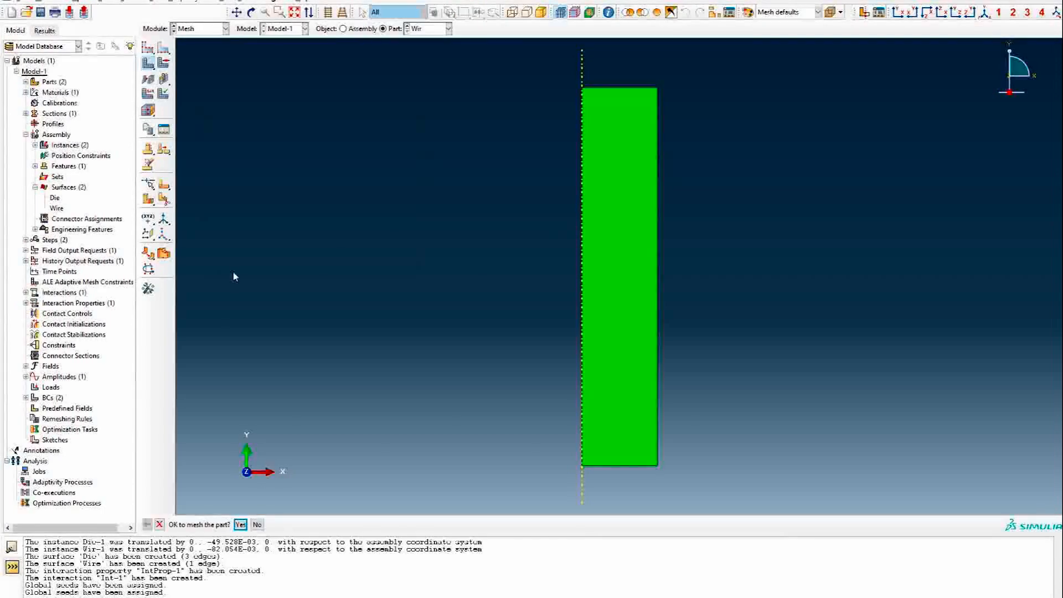
click(242, 528)
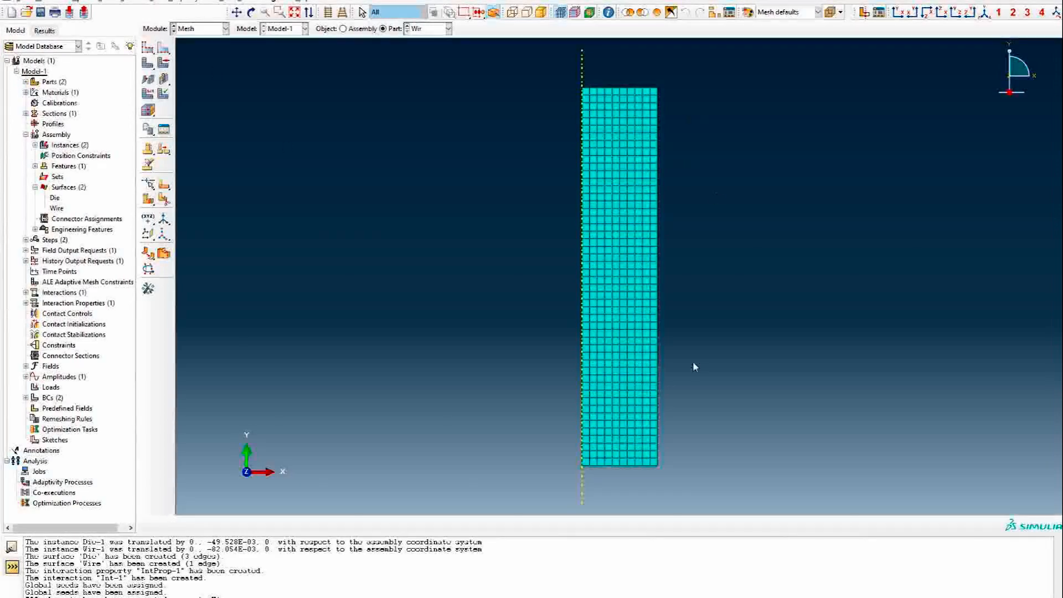
- Reseed the wire with a global size of 0.0008, deleting the invalidated mesh, and mesh the part again
click(150, 50)
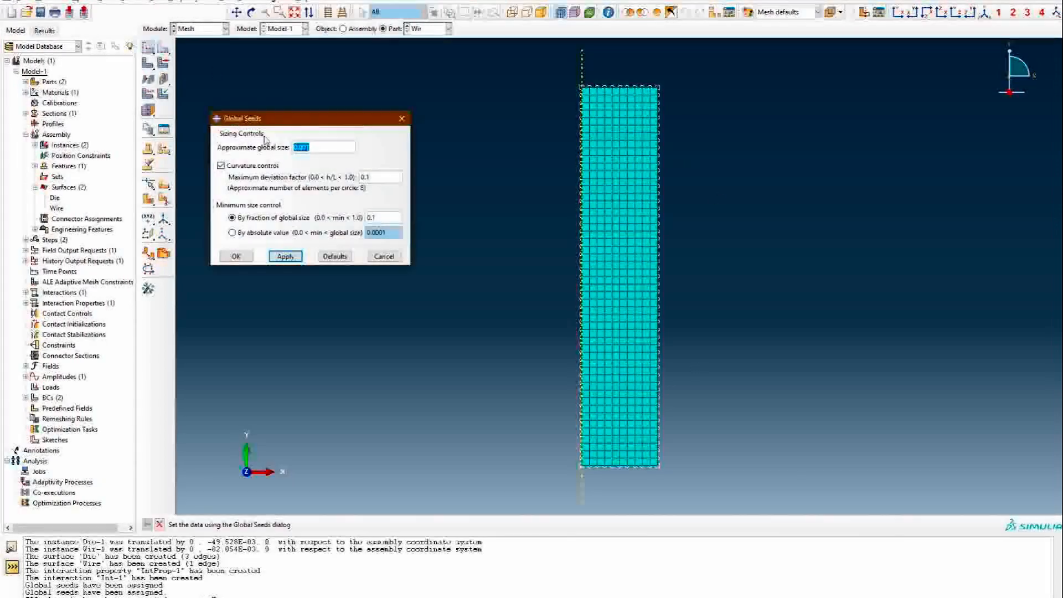
drag(309, 147, 305, 148)
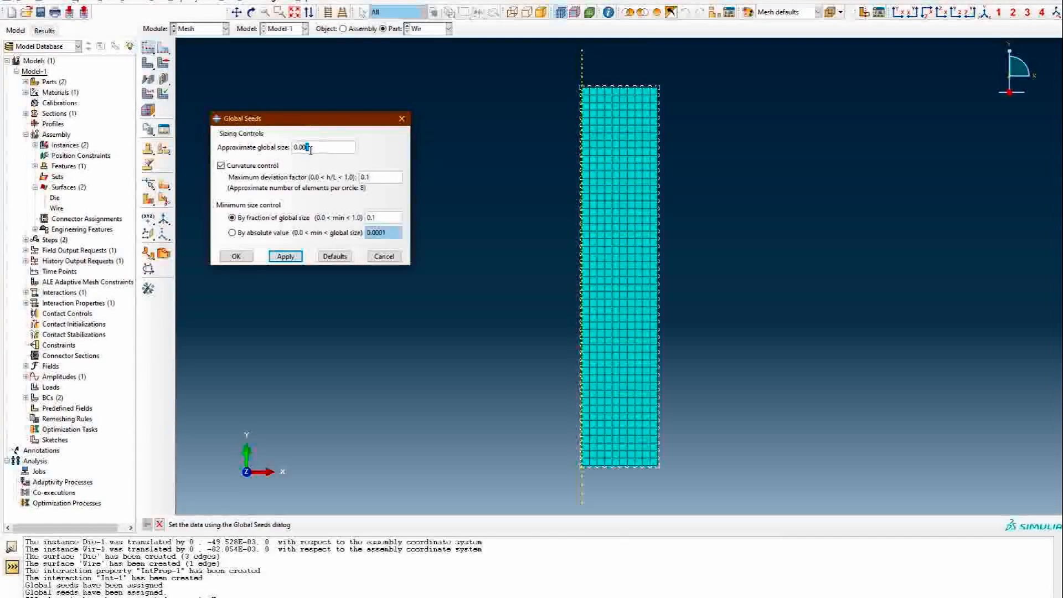
text(0)
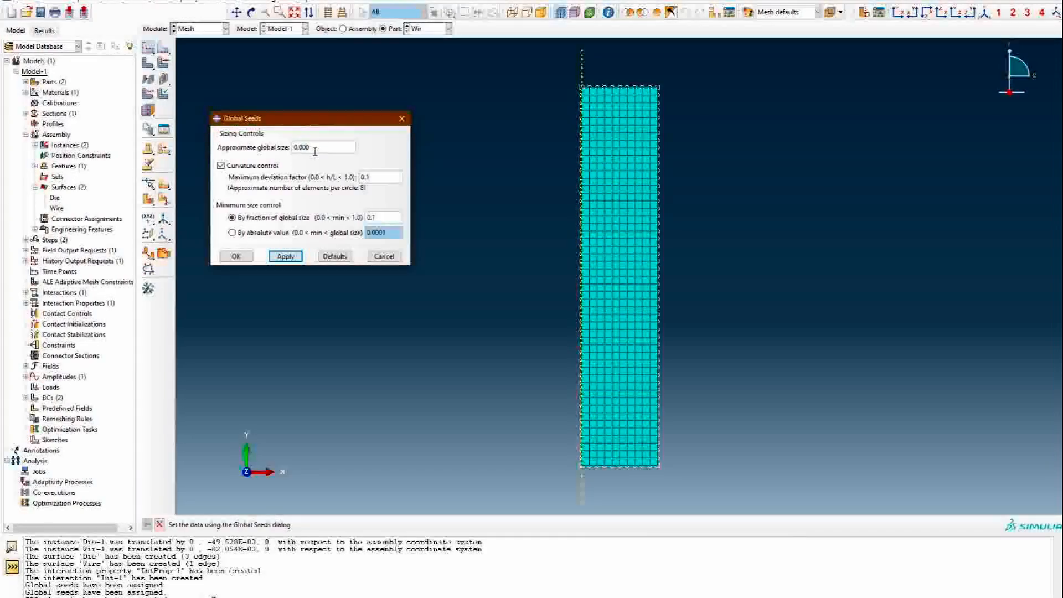
text(8)
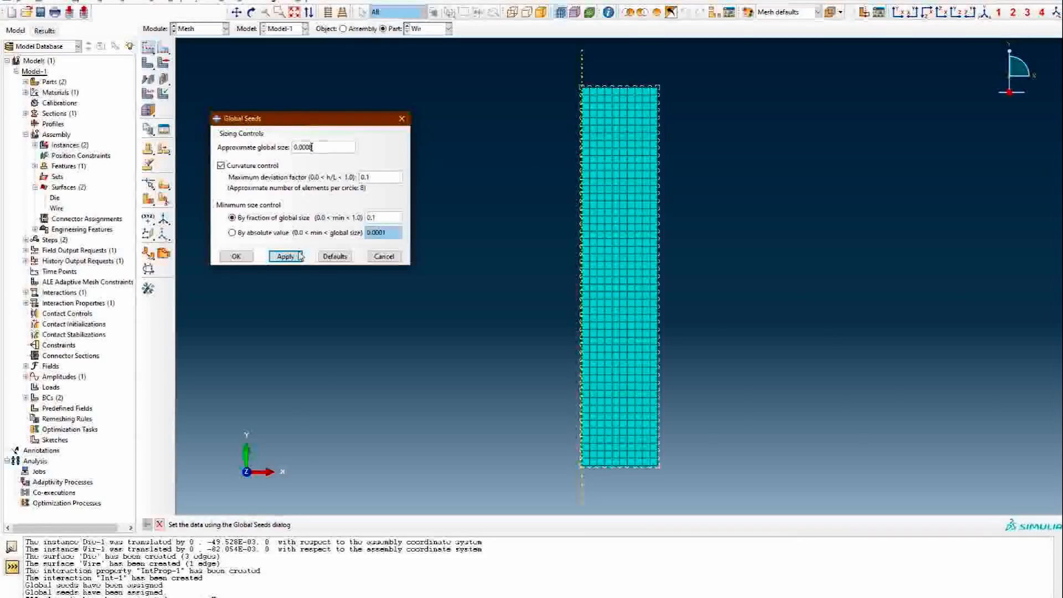
click(299, 256)
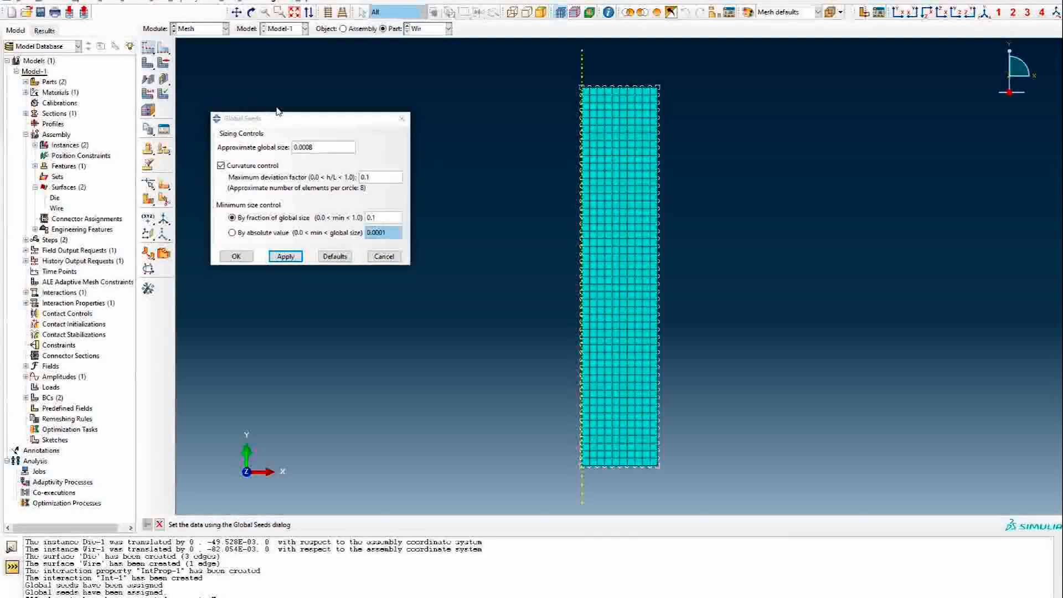
drag(308, 88, 145, 11)
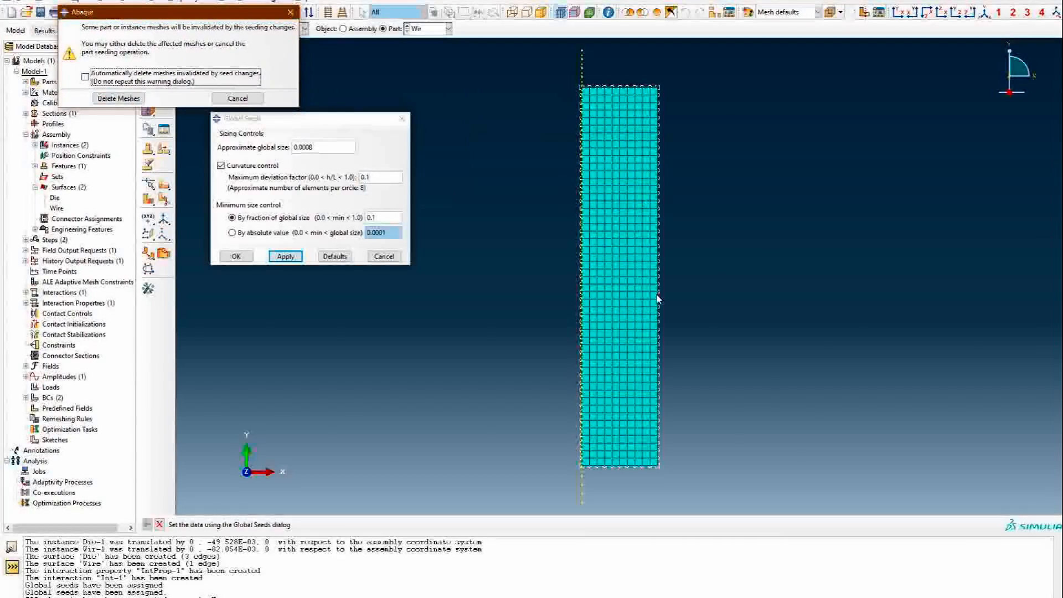
click(130, 100)
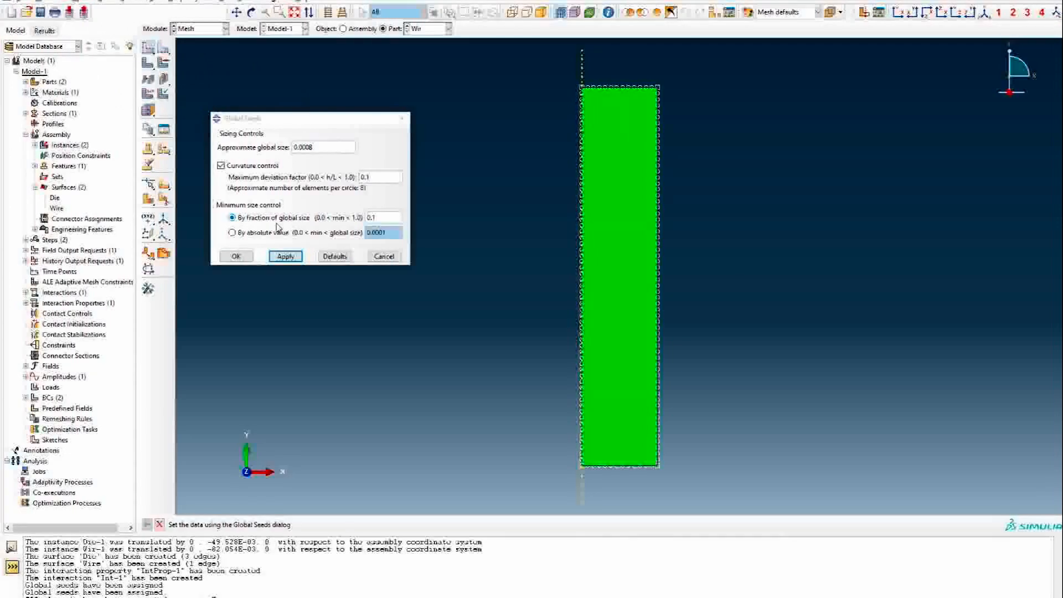
click(236, 256)
click(148, 63)
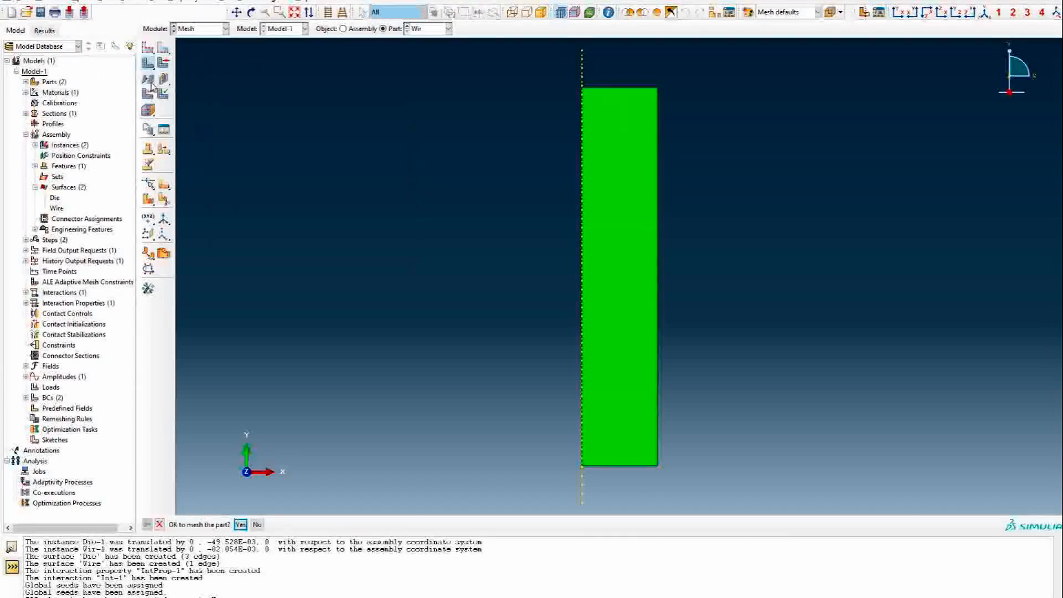
click(240, 524)
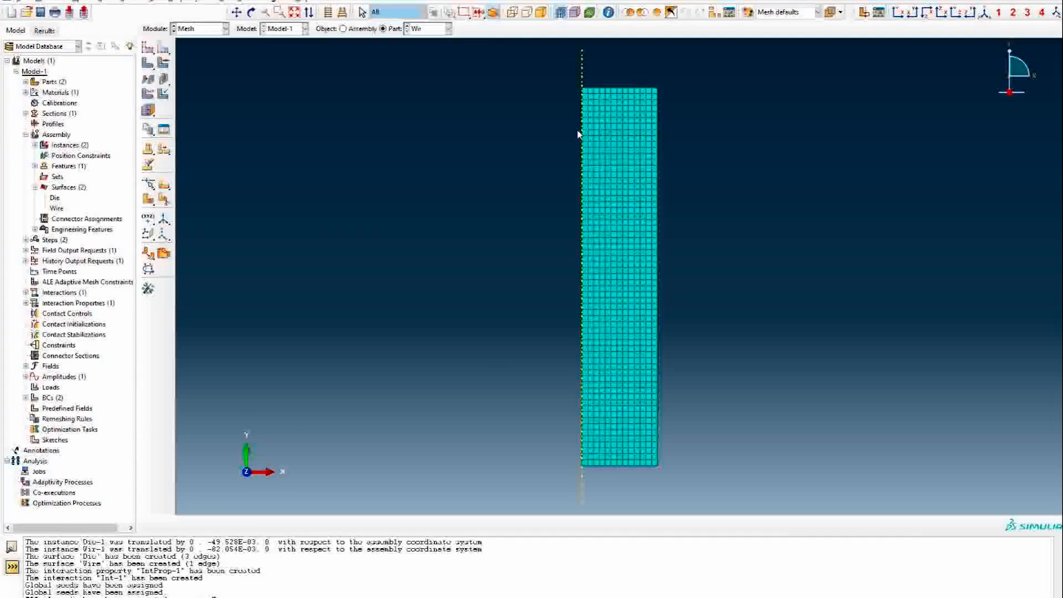
- Display the Die part in place of the wire and generate its mesh
click(424, 28)
click(418, 42)
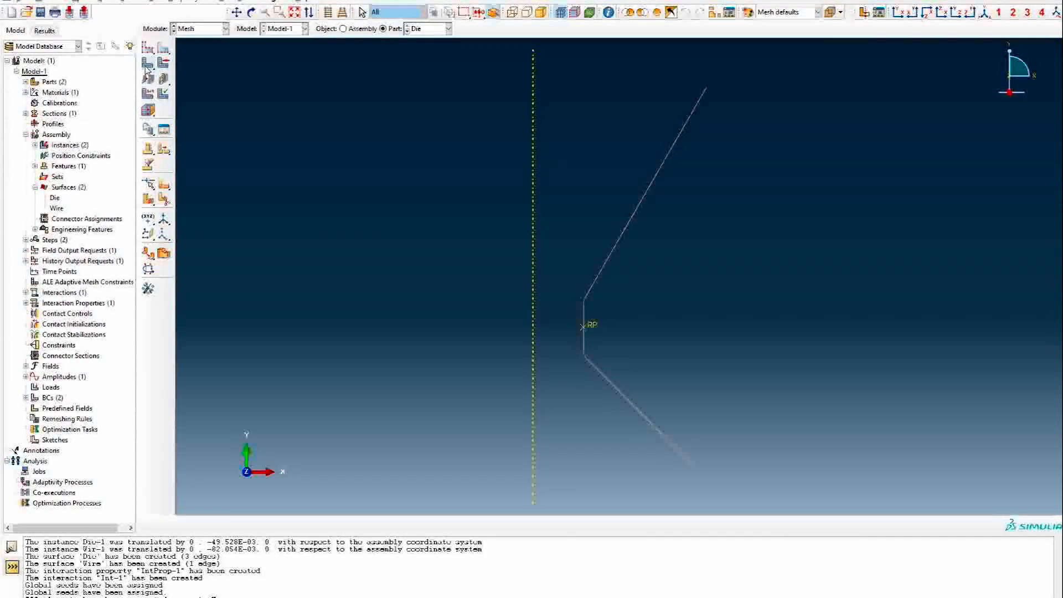
click(148, 93)
click(241, 525)
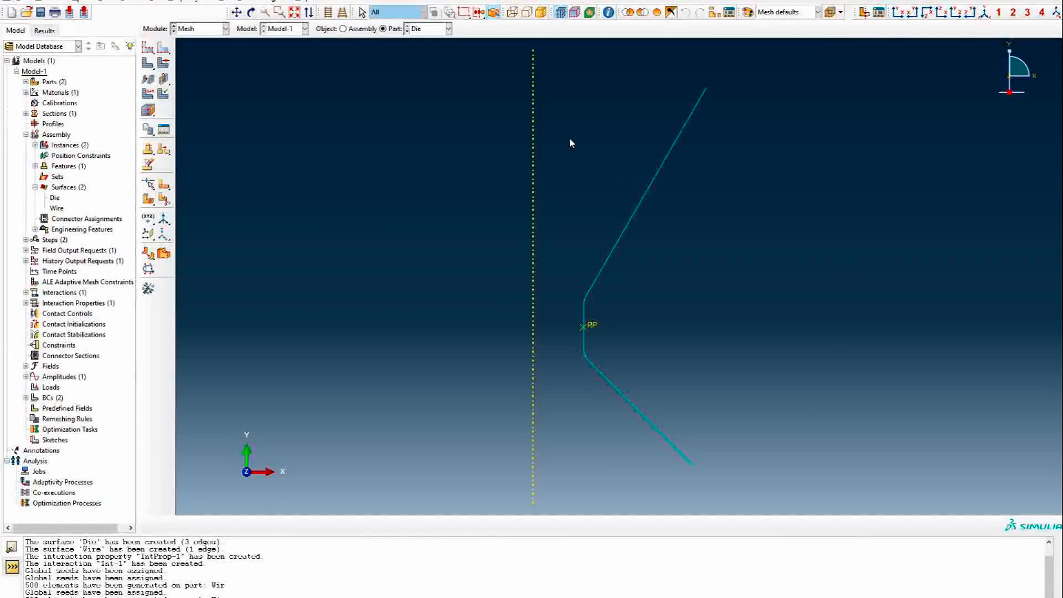
- Switch to the Job module, create a job named Drawing from Model-1 and open the Job Manager
click(205, 30)
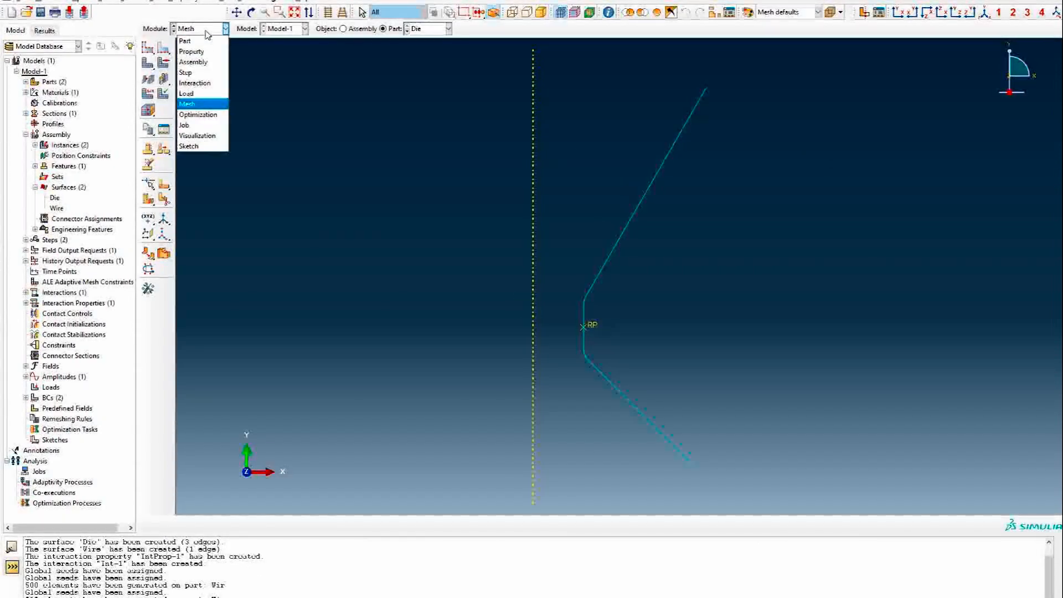
click(197, 126)
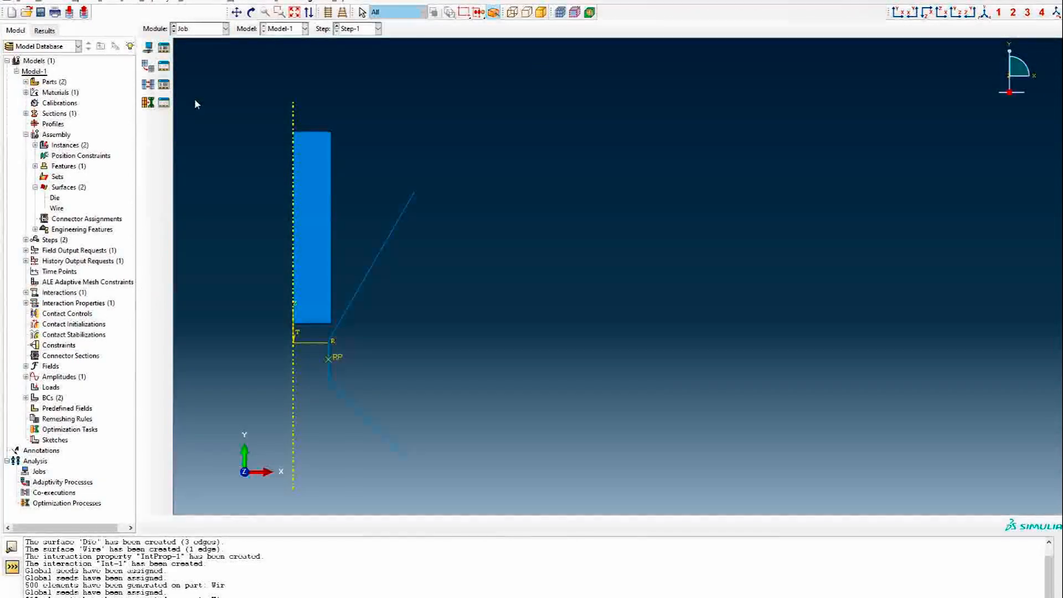
click(148, 48)
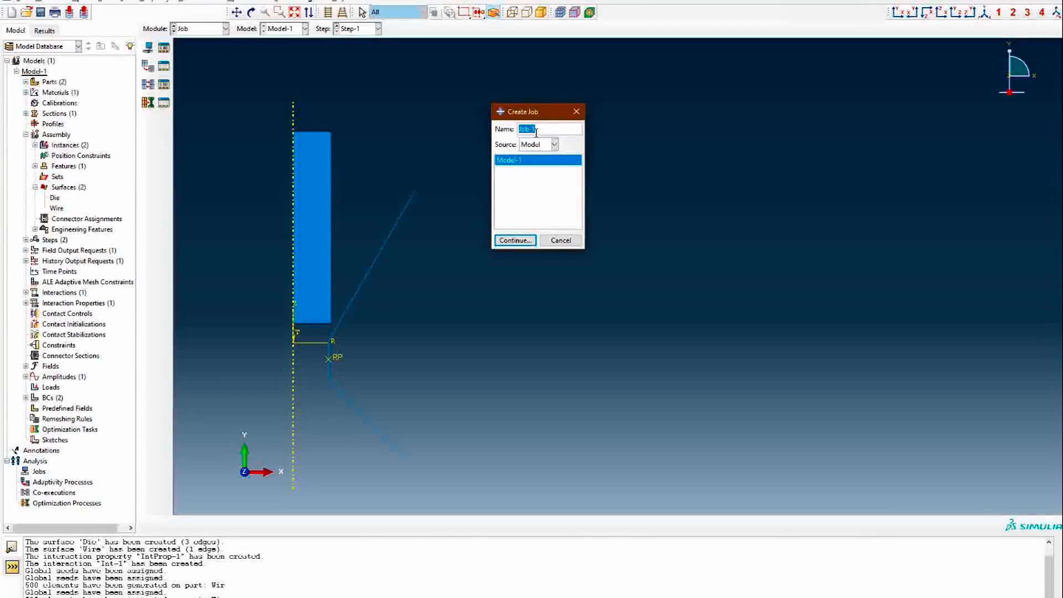
text(Draw)
click(515, 241)
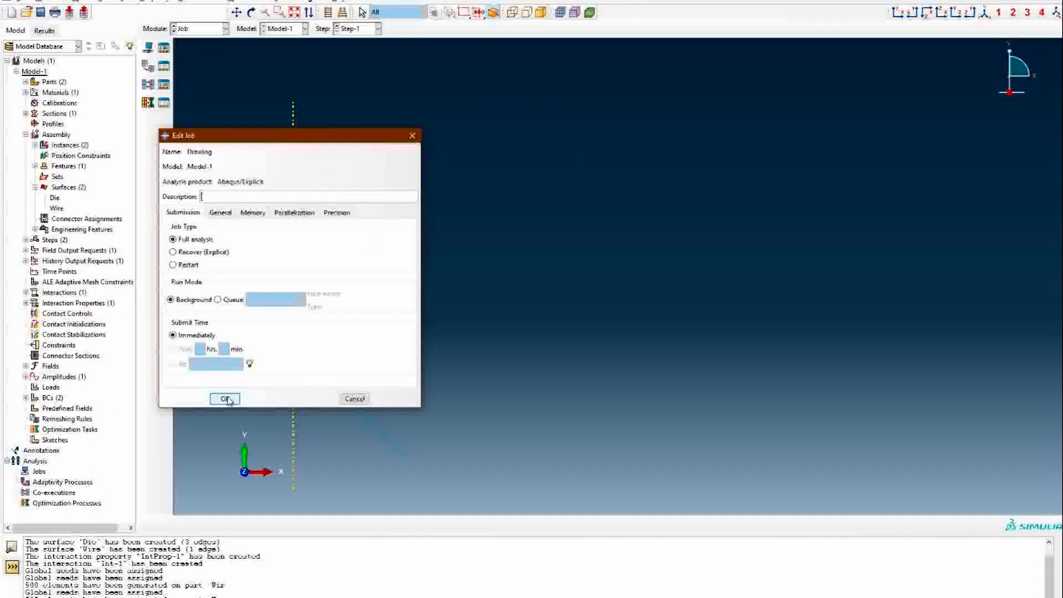
click(228, 402)
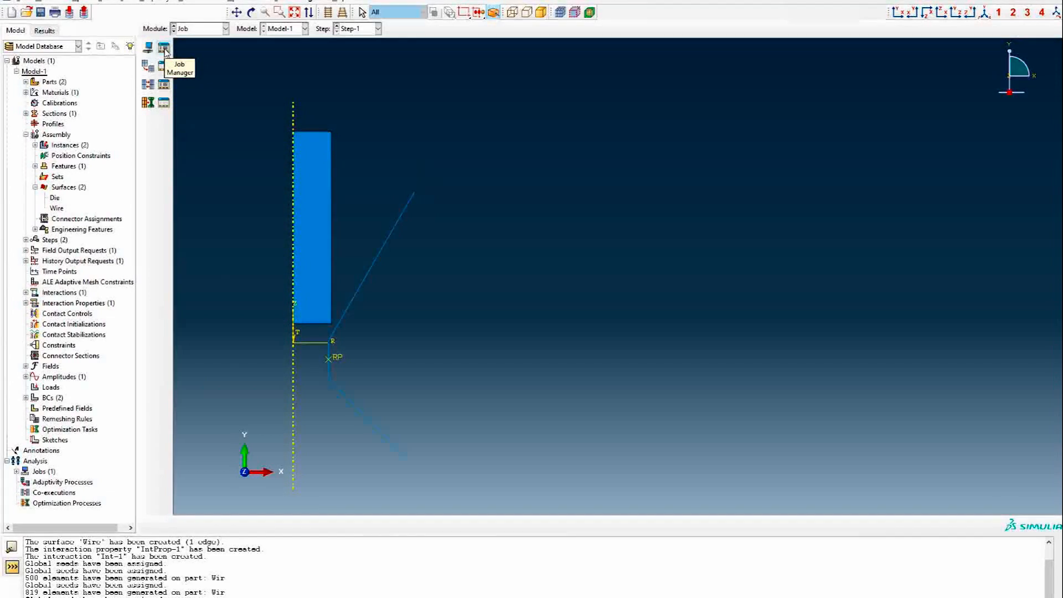
click(165, 49)
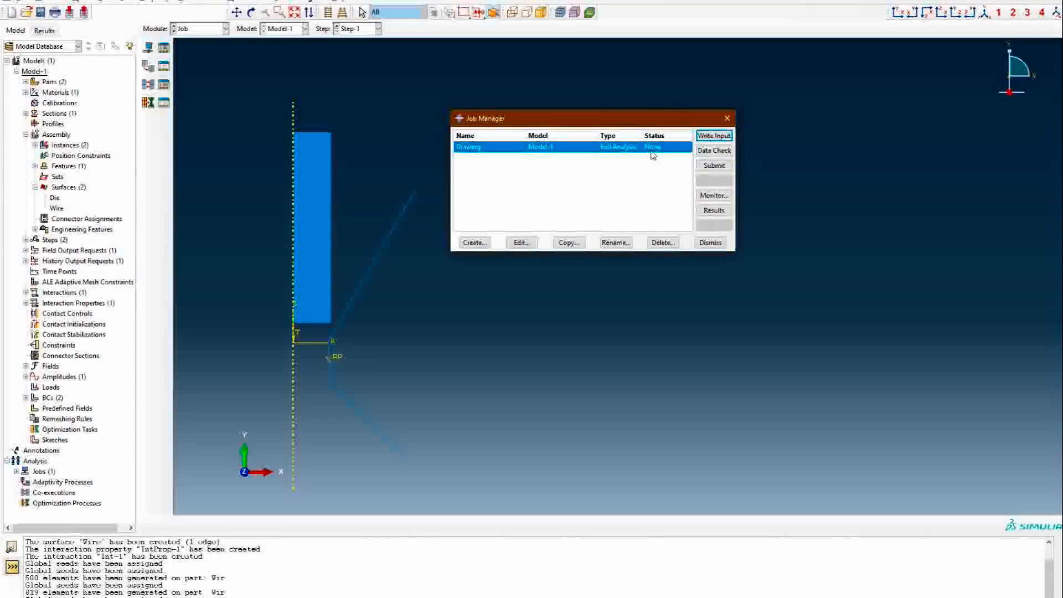
click(715, 168)
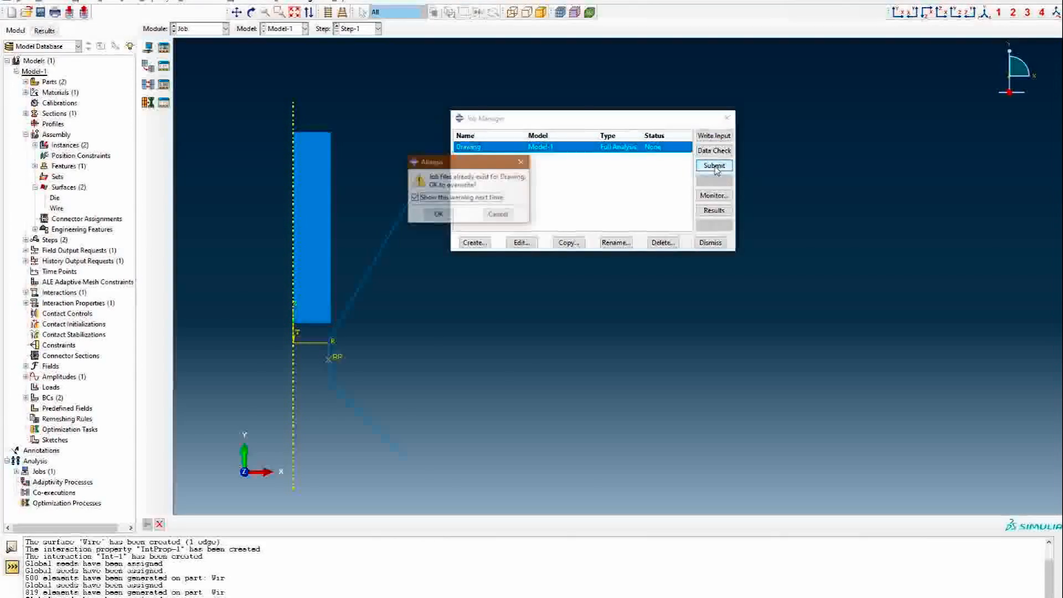
click(500, 215)
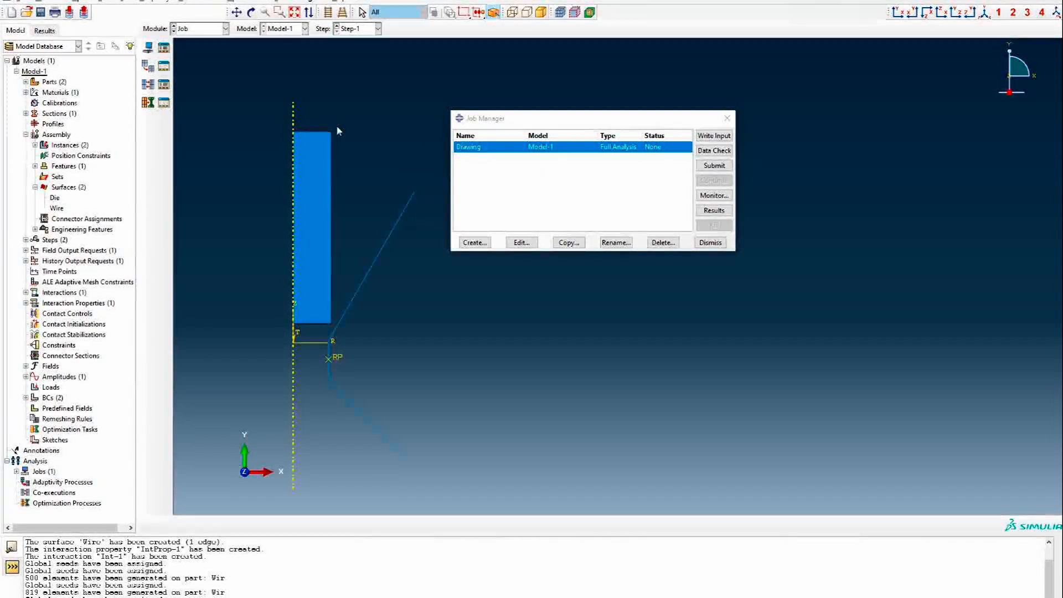
click(23, 2)
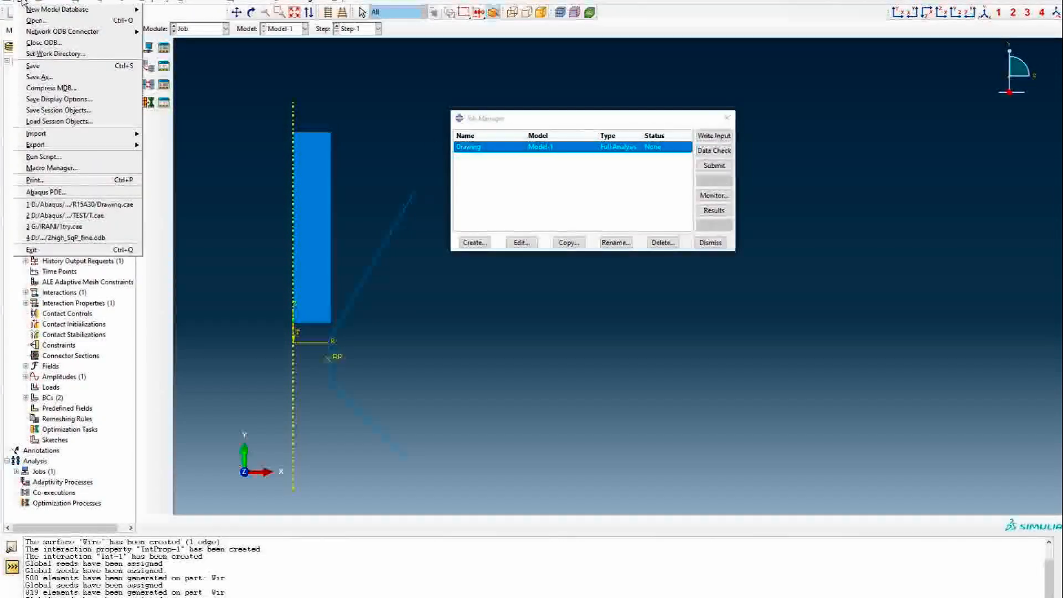
click(53, 54)
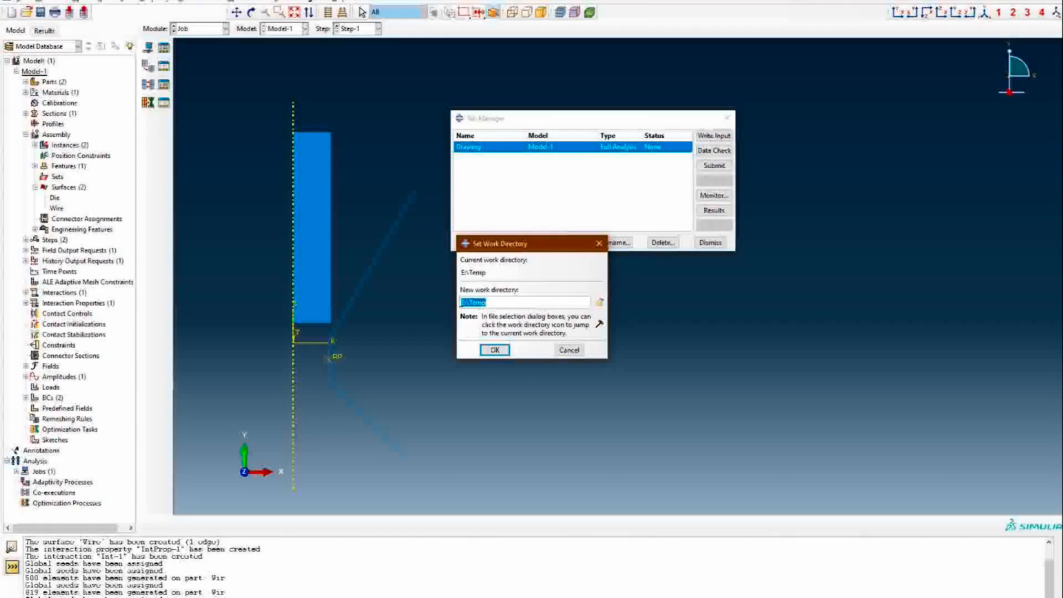
click(599, 304)
drag(545, 252, 743, 259)
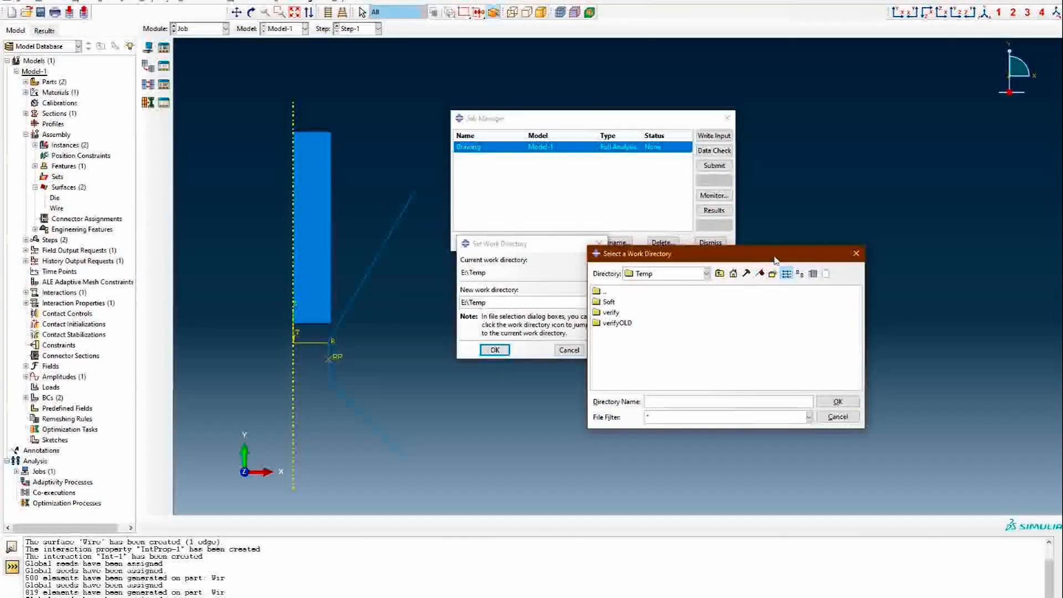
click(856, 253)
click(600, 244)
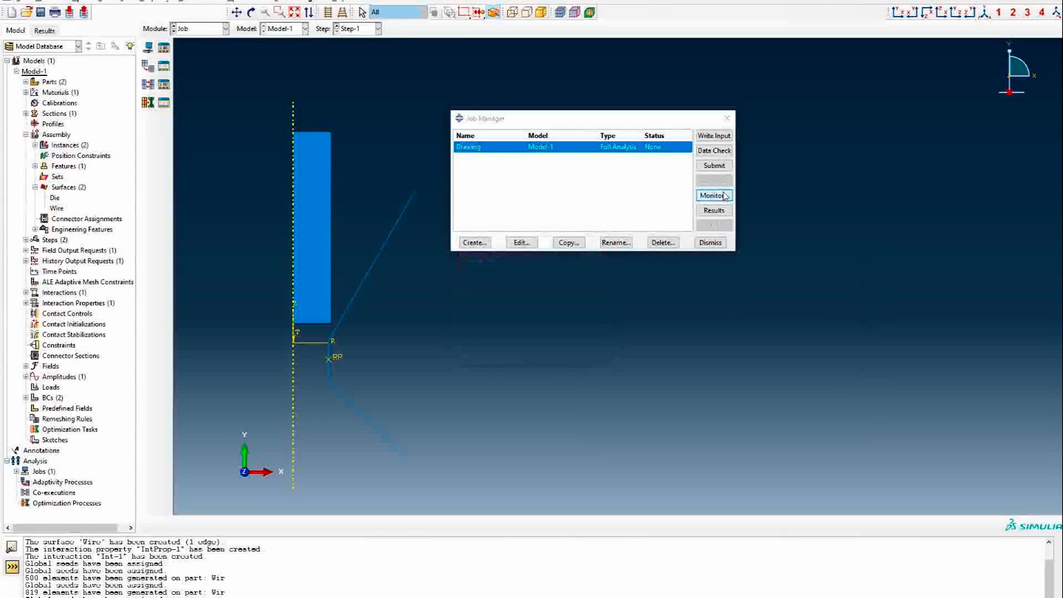
click(714, 169)
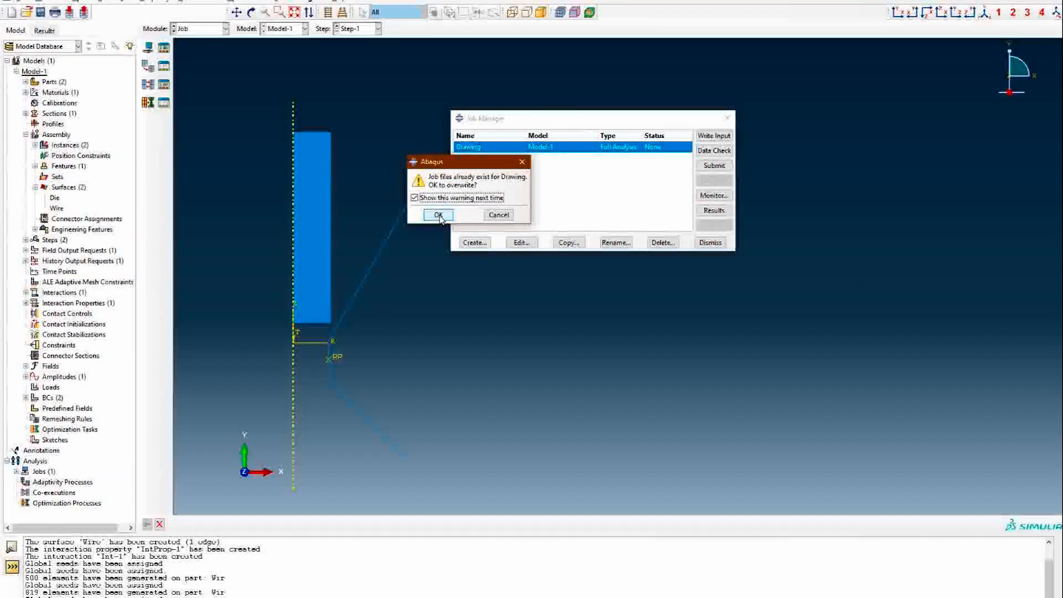
click(522, 164)
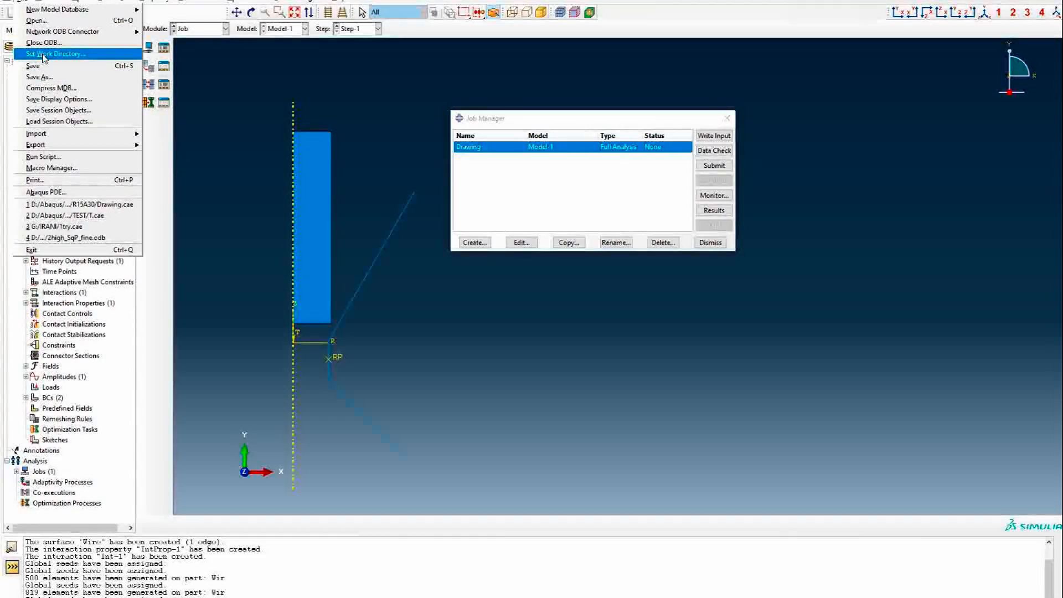
- Set the work directory to the Odb folder at D:/Abaqus/Drawing/Odb
click(41, 55)
drag(542, 245, 501, 184)
click(557, 242)
click(641, 289)
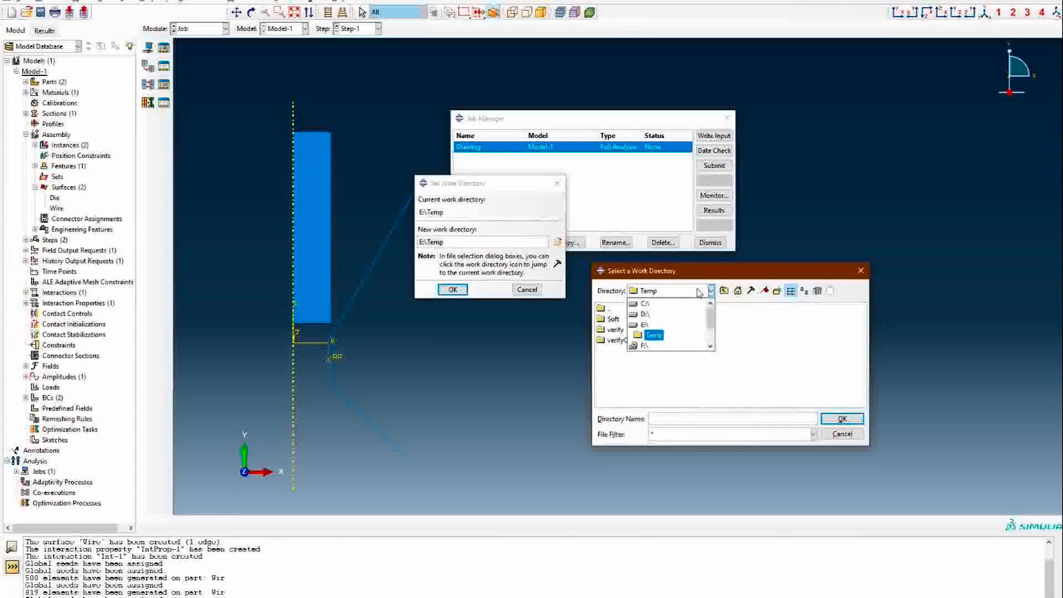
click(645, 314)
double_click(614, 319)
double_click(618, 340)
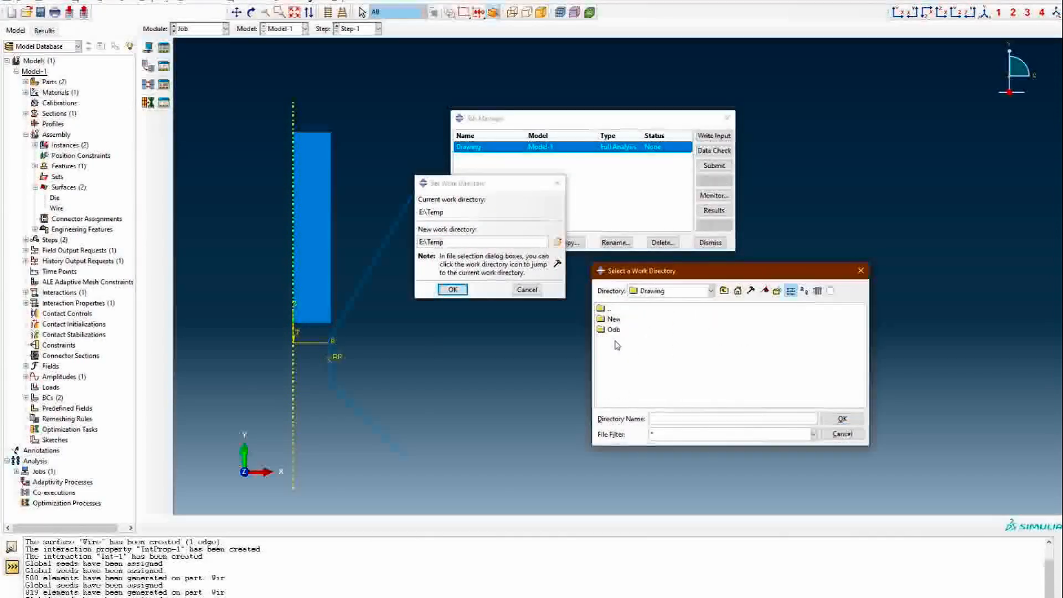
click(619, 331)
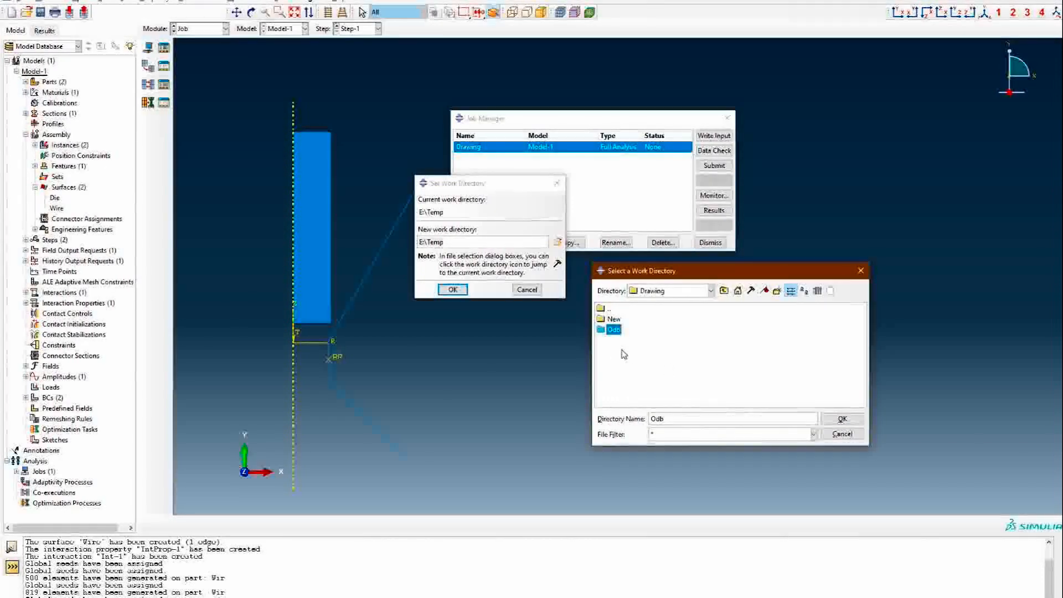
click(826, 421)
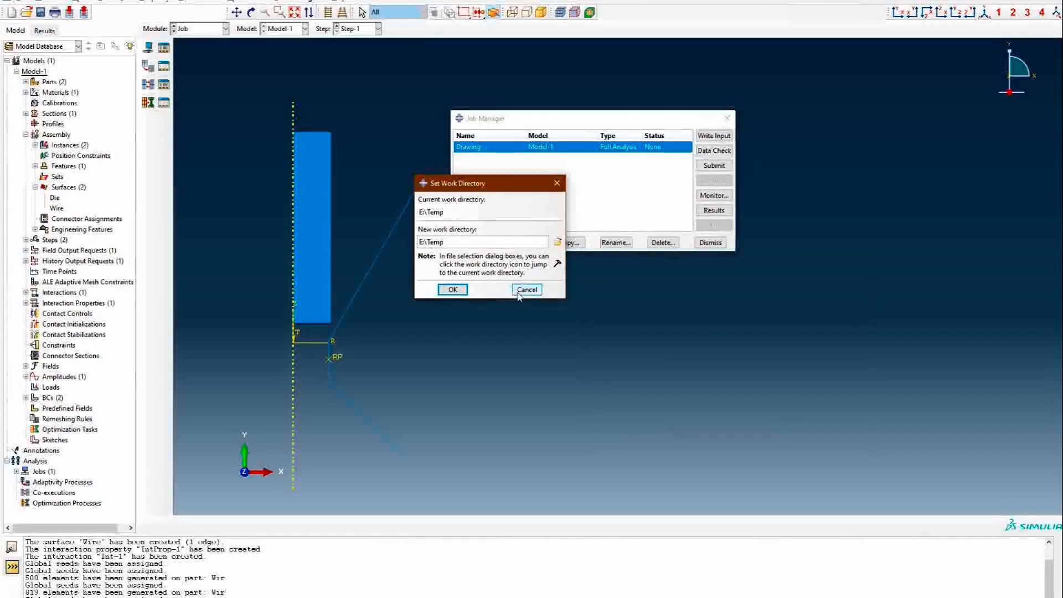
click(557, 242)
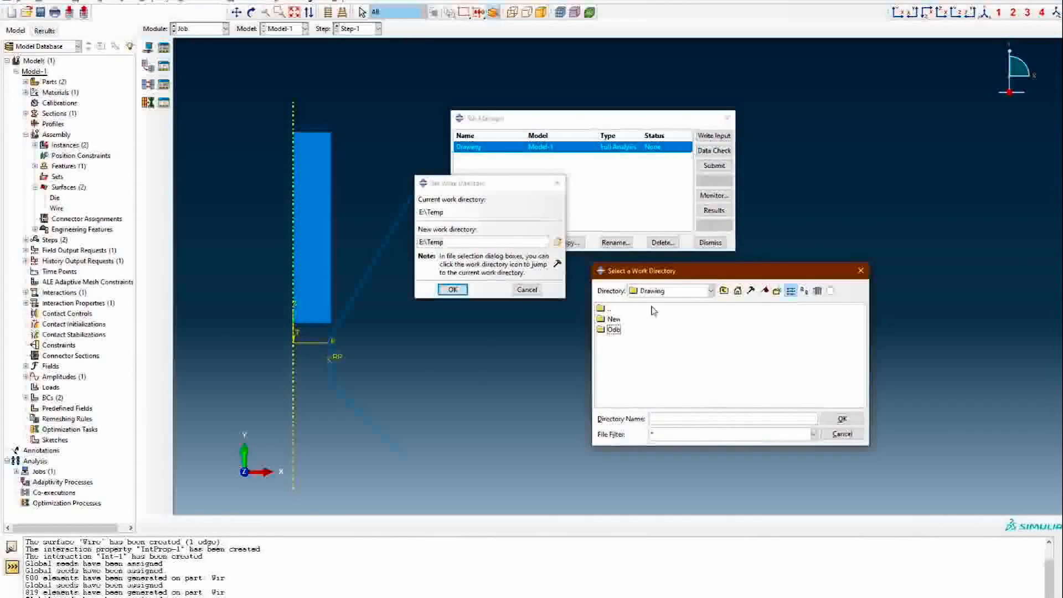
click(613, 329)
click(841, 419)
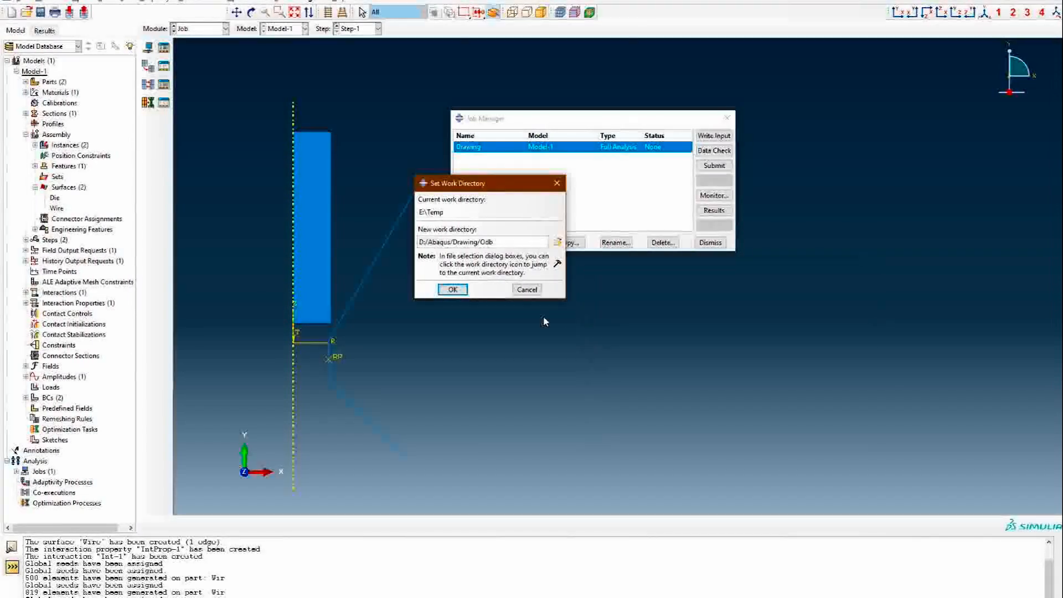
click(453, 289)
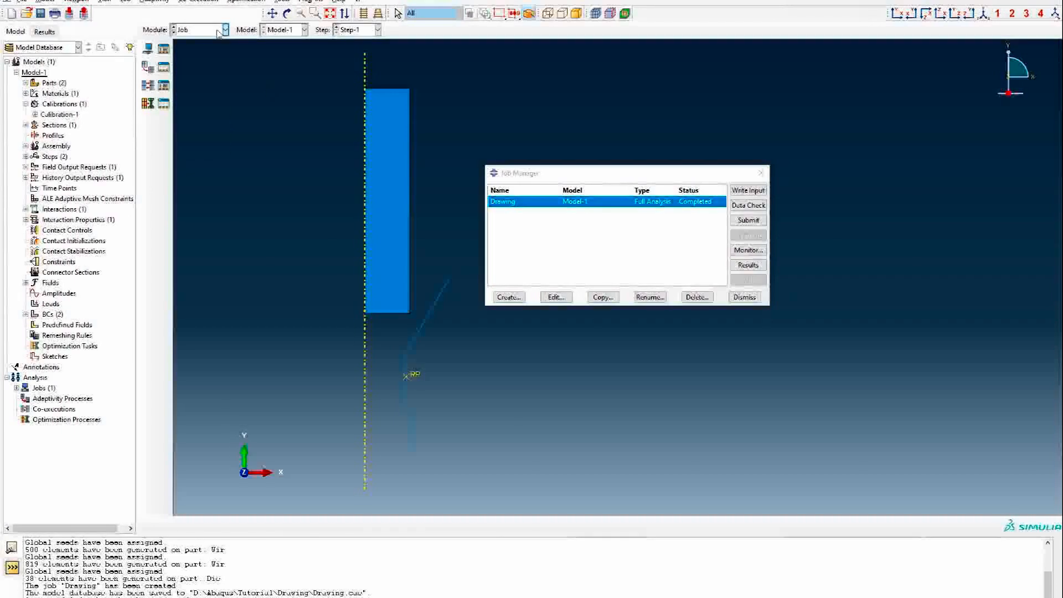
- Switch to the Visualization module and view the undeformed wire and die of Wire.odb up close
click(225, 29)
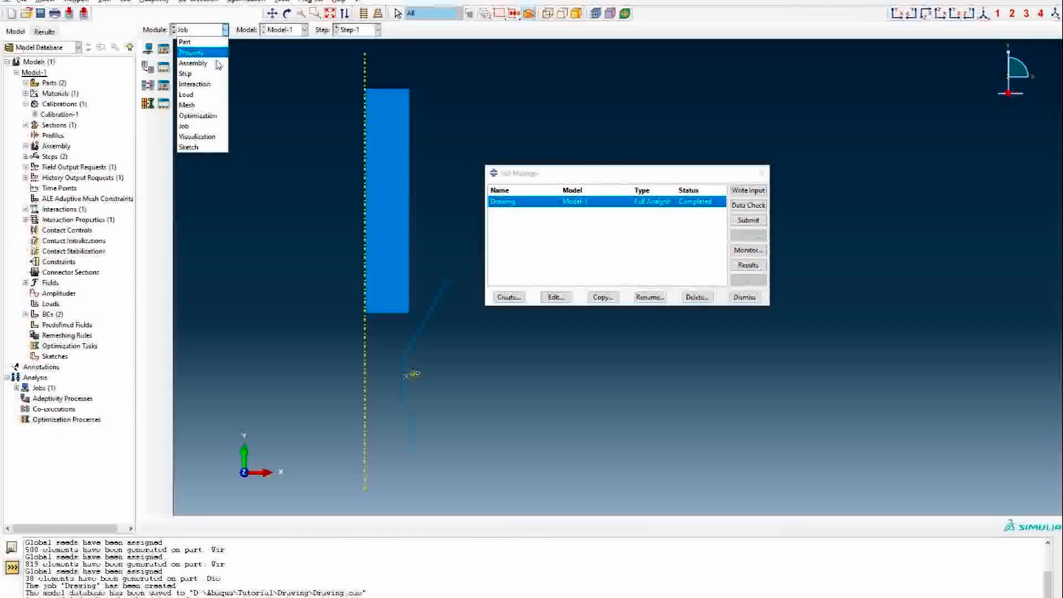
click(191, 137)
scroll(474, 154, up, 2)
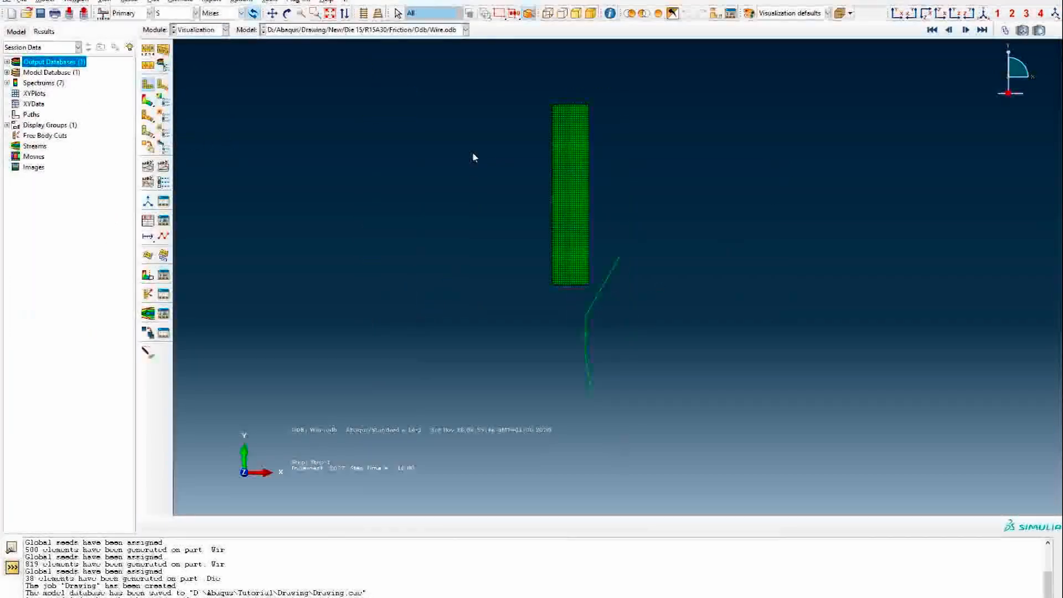
scroll(633, 248, down, 2)
scroll(593, 318, down, 2)
scroll(522, 216, up, 1)
scroll(455, 195, down, 1)
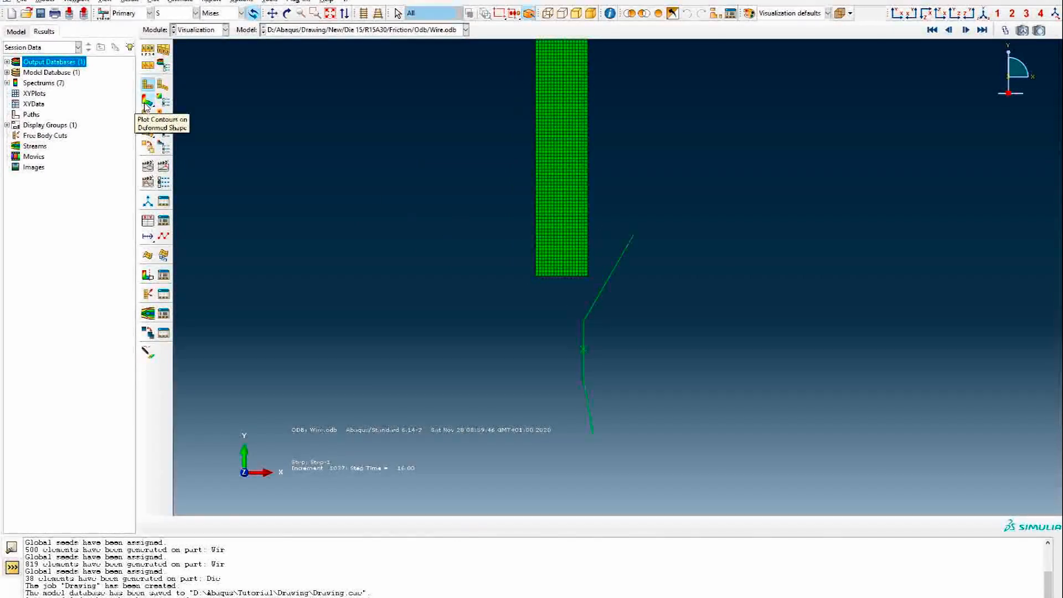
- Plot the Mises stress contours on the deformed shape and display frame 1021 with the Frame Selector
click(147, 101)
scroll(524, 161, up, 2)
scroll(526, 222, down, 3)
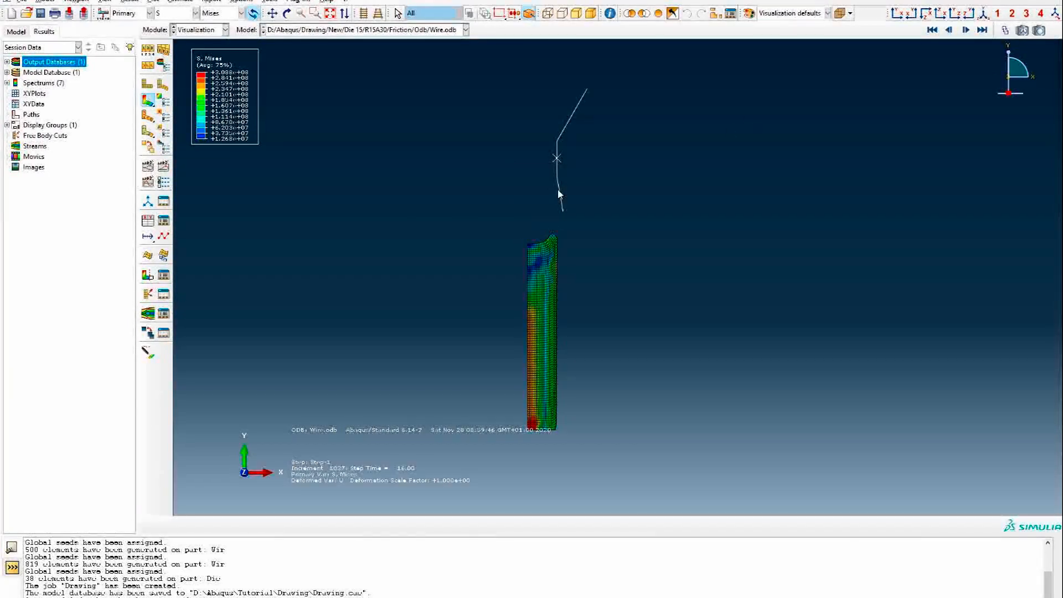
click(1005, 31)
scroll(636, 304, up, 2)
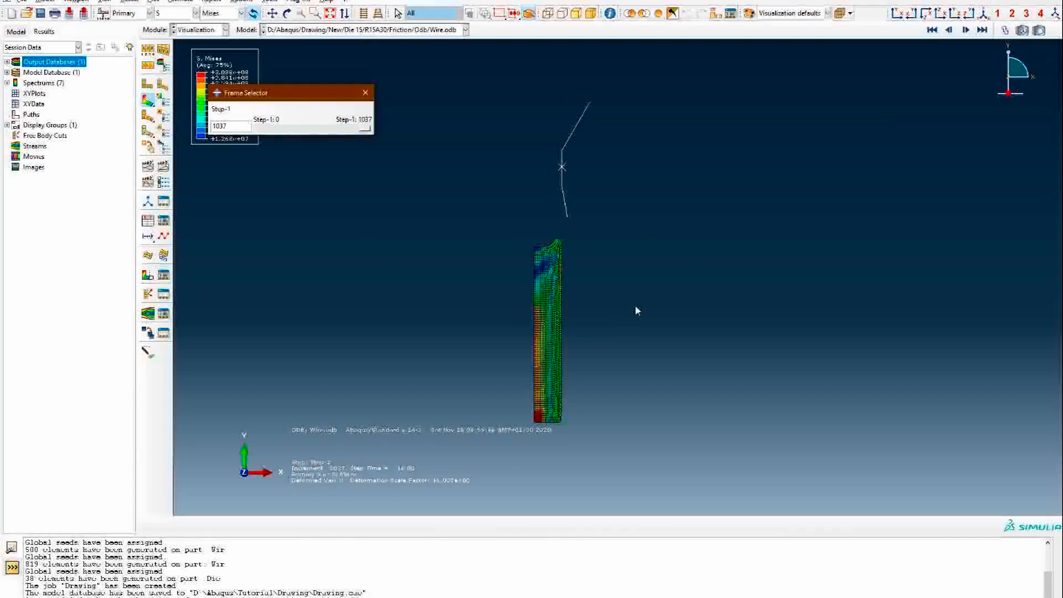
mouse_move(371, 128)
mouse_down()
mouse_move(304, 135)
mouse_move(364, 135)
mouse_move(352, 131)
mouse_up()
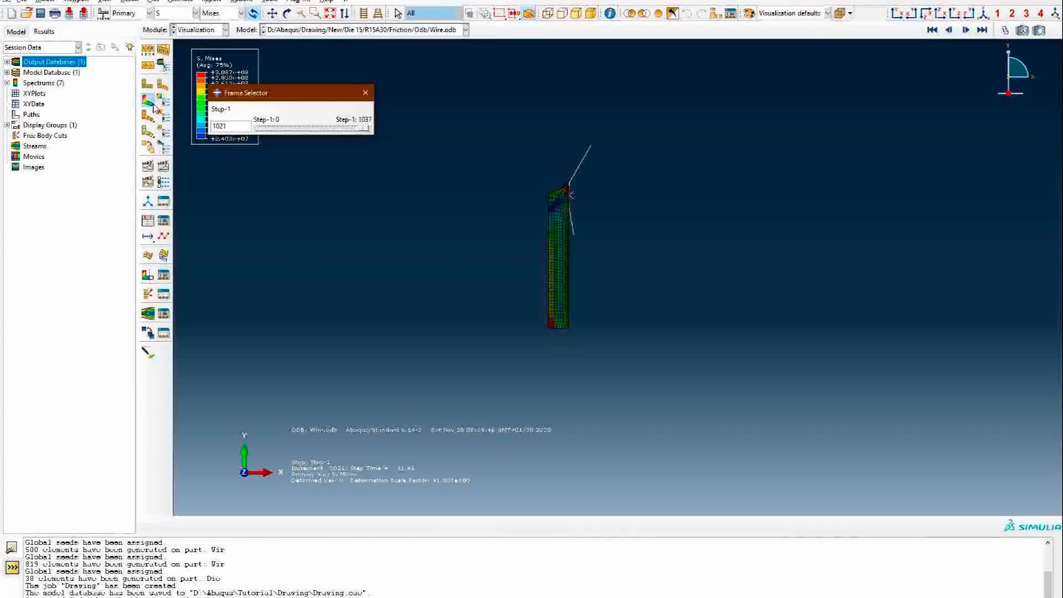
- Play the time history animation of the wire passing through the die, examine the stress contours, and stop at frame 350
click(163, 168)
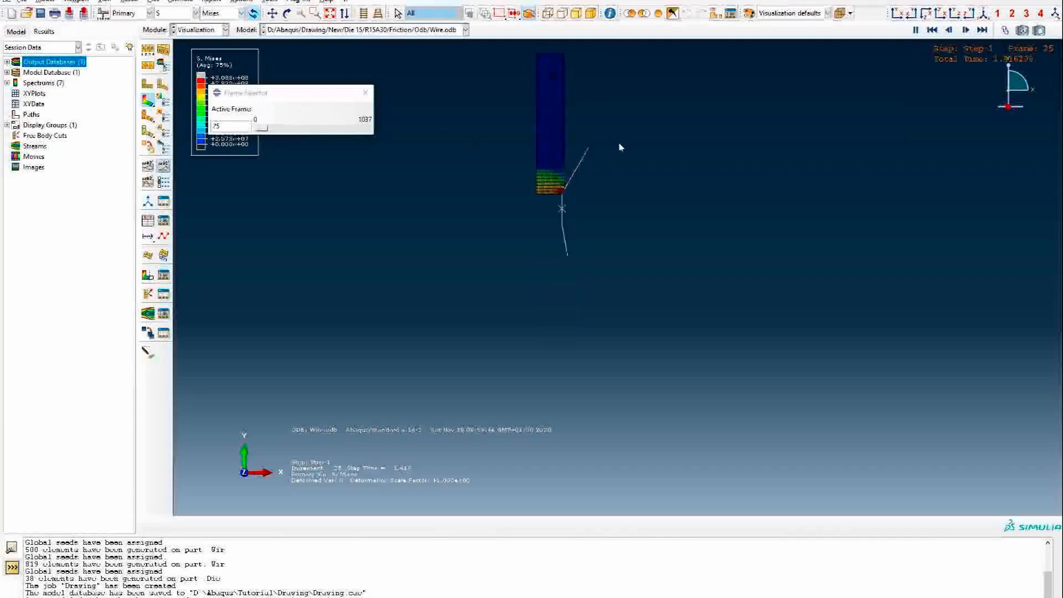
scroll(576, 110, up, 3)
scroll(542, 246, up, 1)
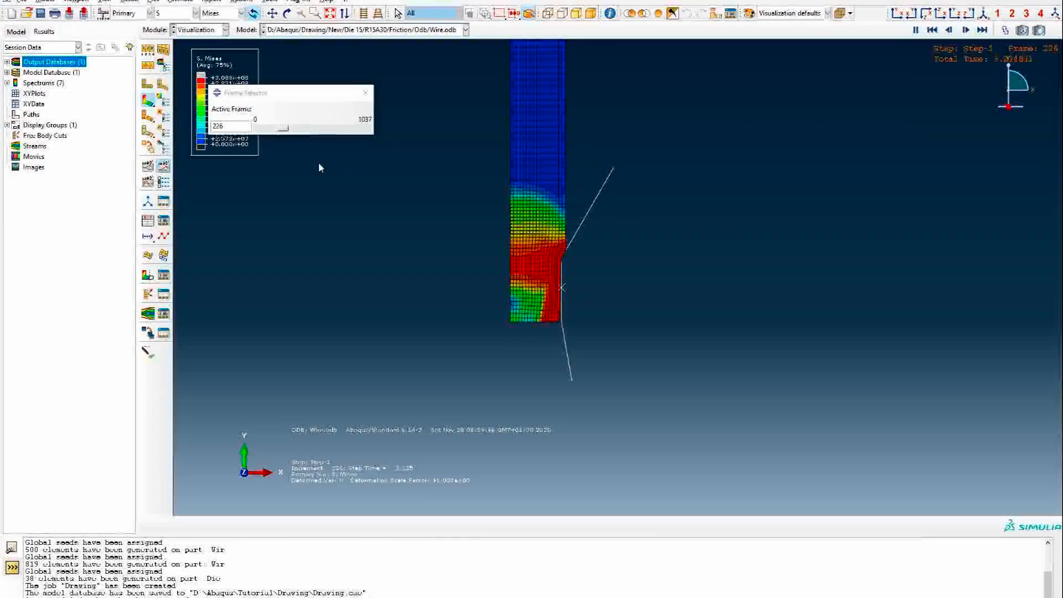
click(164, 167)
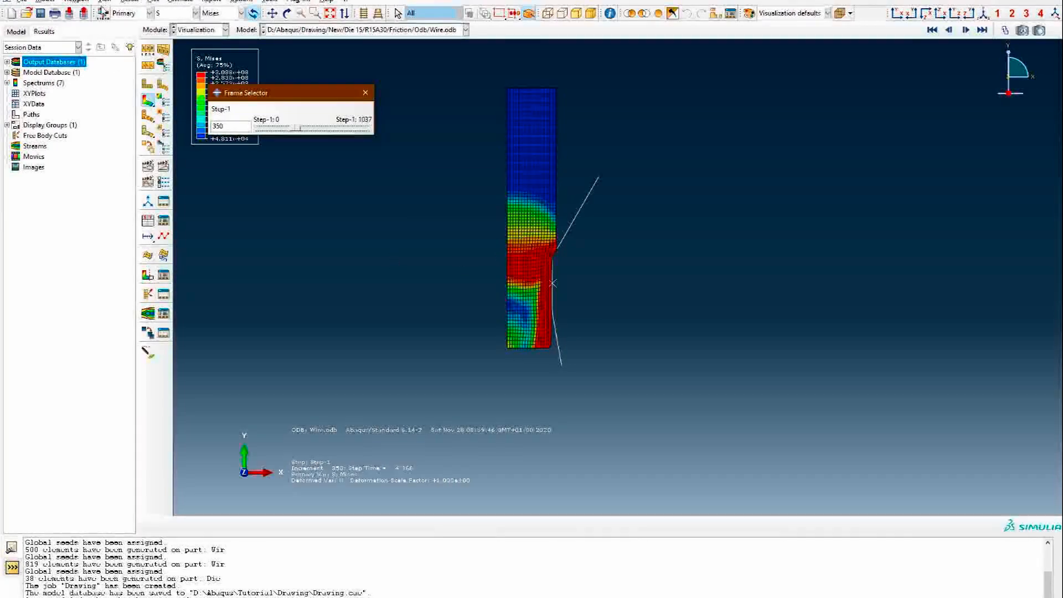
- In the ODB display options, sweep the elements from 0 to 180 degrees with 50 segments
click(106, 2)
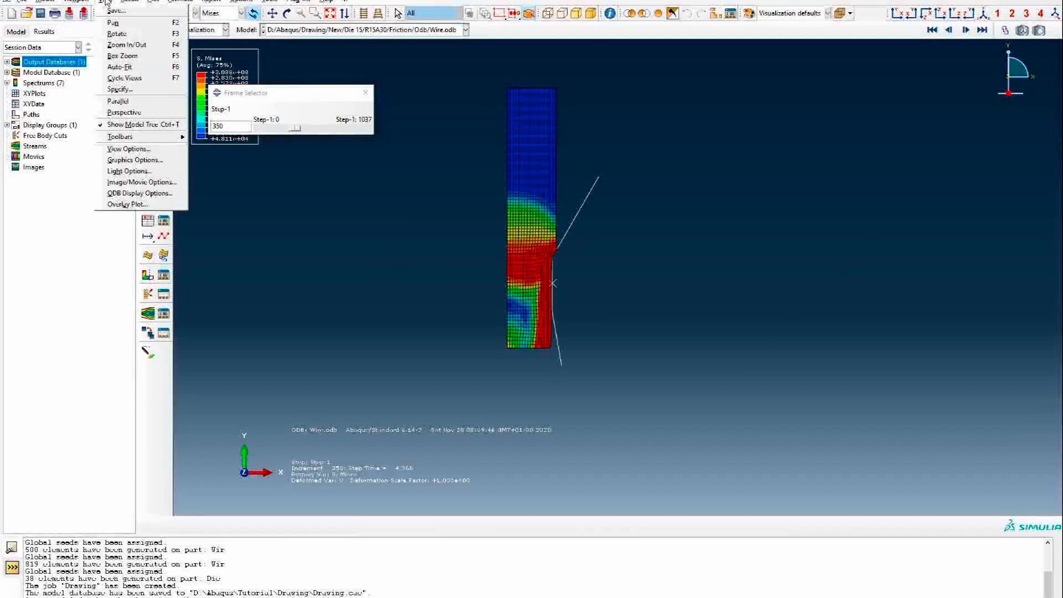
click(148, 197)
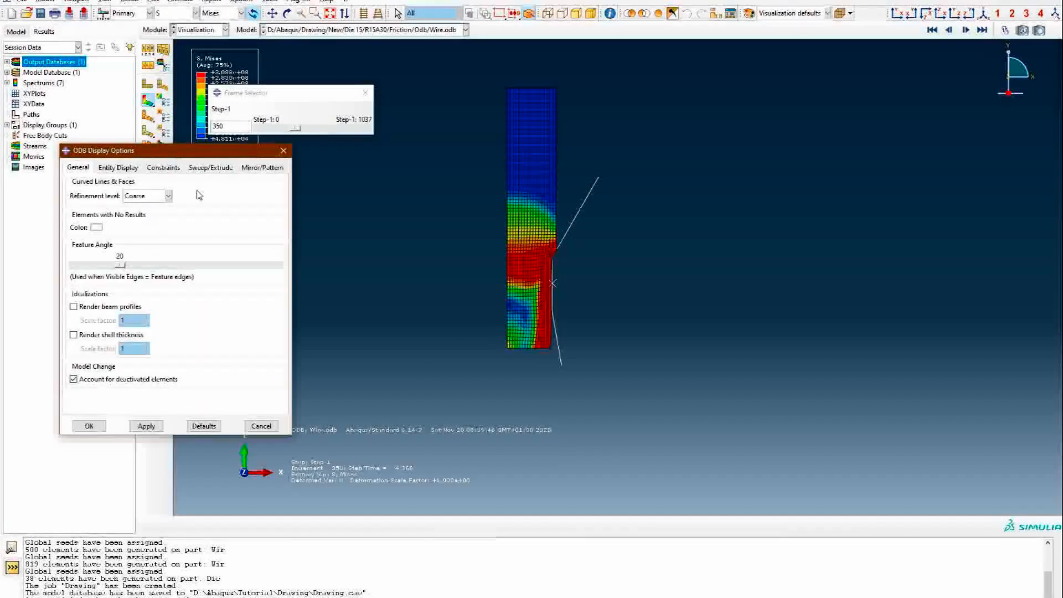
click(329, 160)
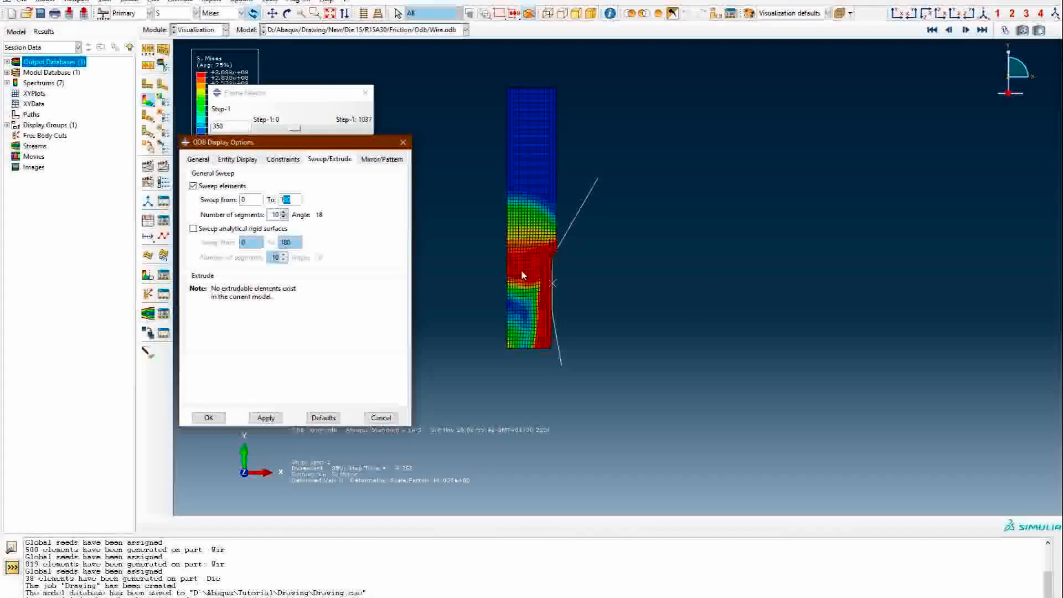
double_click(275, 215)
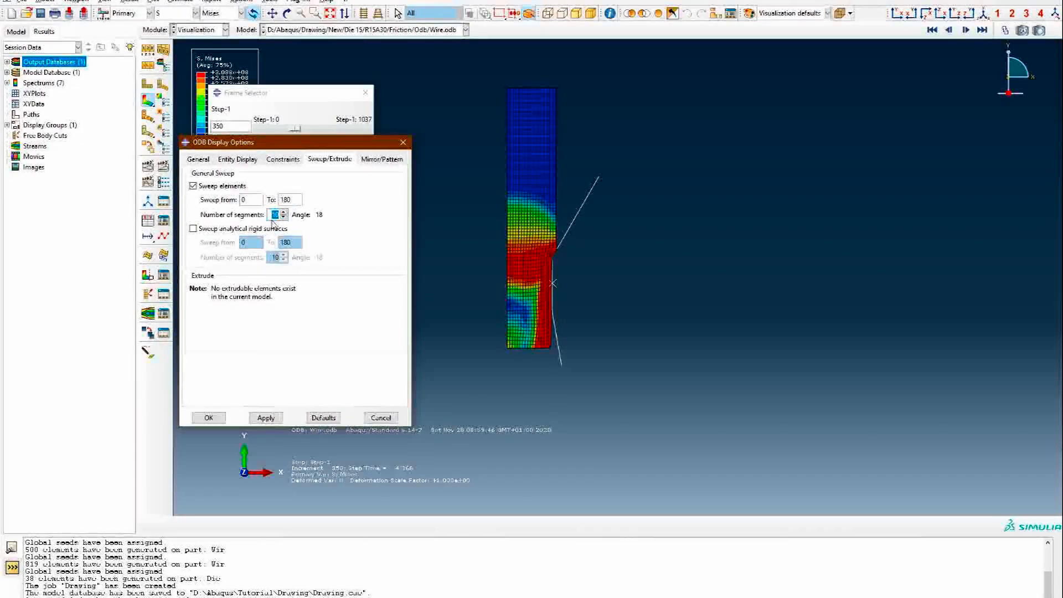
text(50)
- Also sweep the analytical rigid surfaces from 0 to 180 degrees with 50 segments and apply the display options
click(228, 229)
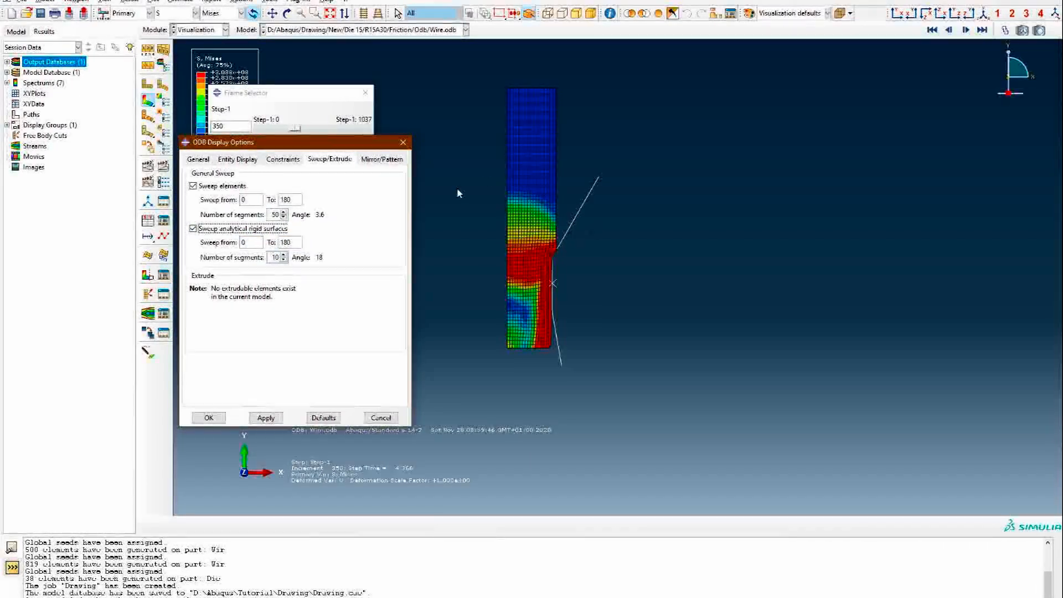
double_click(279, 259)
text(50)
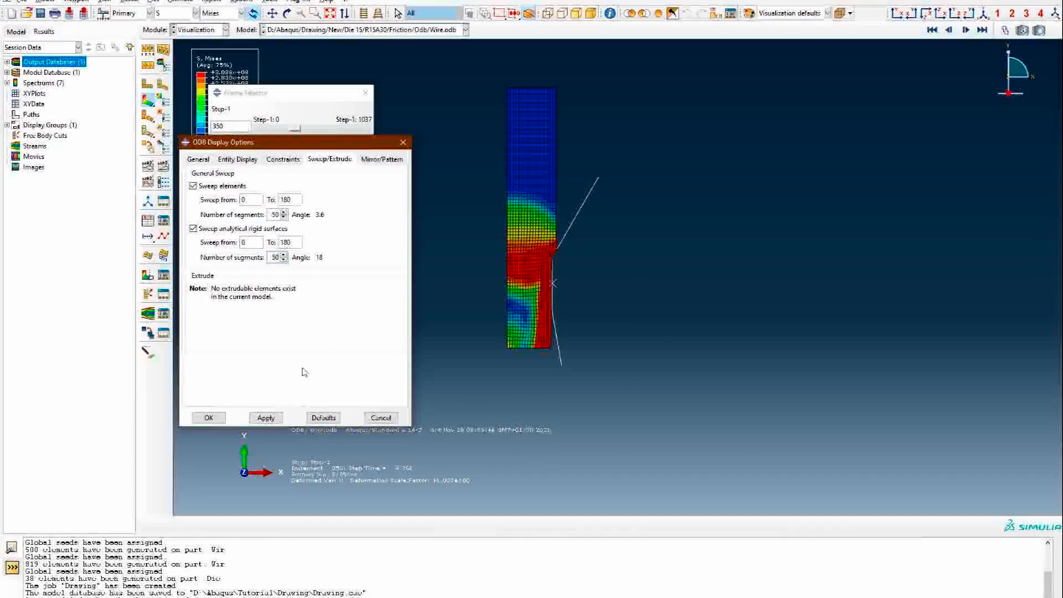
click(266, 417)
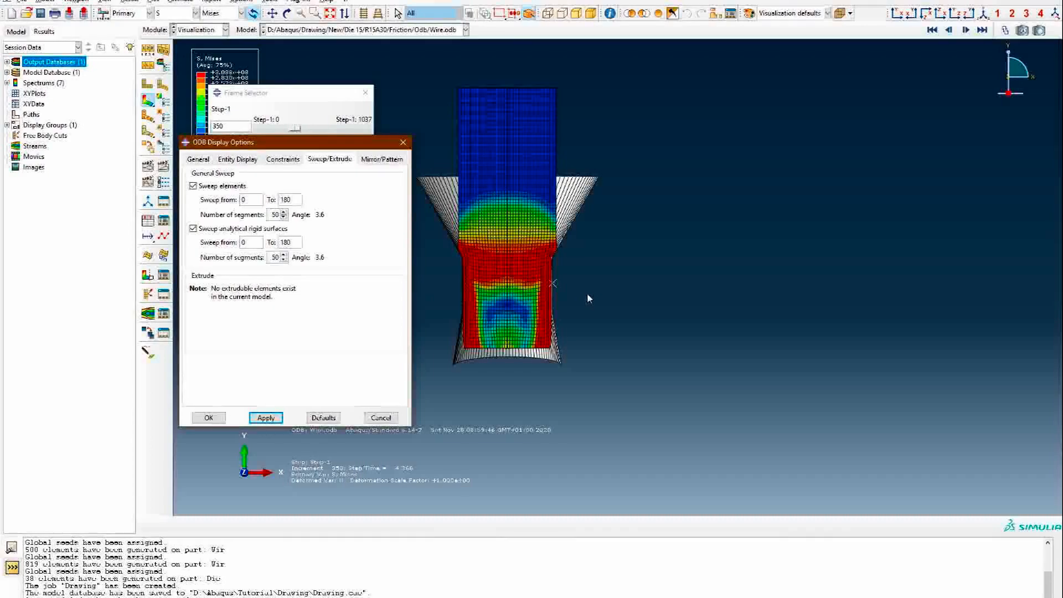
mouse_move(588, 292)
ctrl+alt+mouse_down()
mouse_move(575, 297)
mouse_move(609, 360)
mouse_move(575, 448)
mouse_move(636, 300)
mouse_move(606, 294)
ctrl+alt+mouse_up()
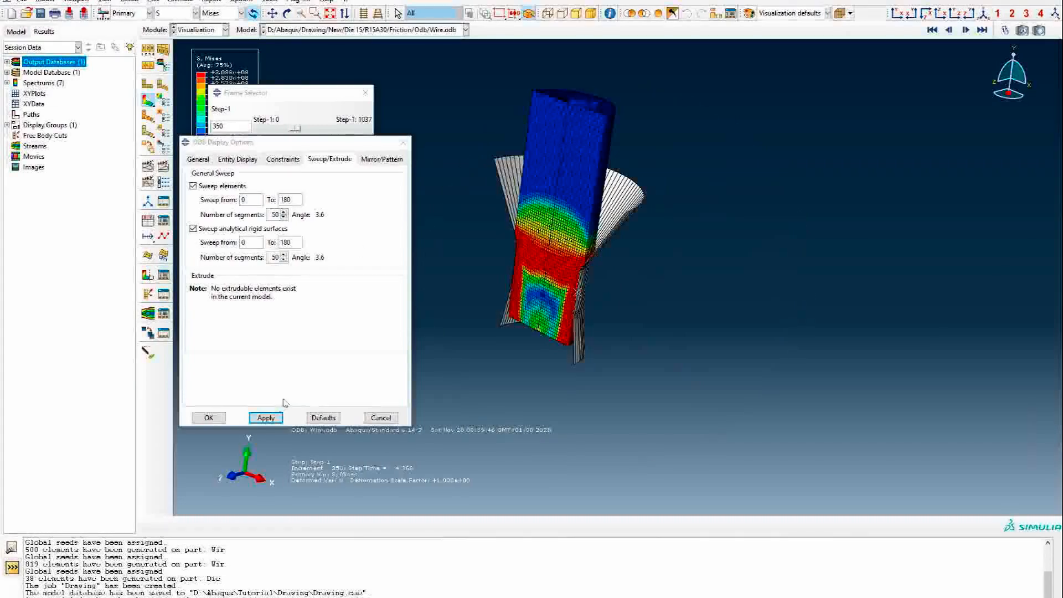
click(208, 418)
- Show frame 1021 and then frame 1004 of the swept model, examining the stress contours around the die and along the wire
mouse_move(295, 129)
mouse_down()
mouse_move(287, 133)
mouse_move(336, 141)
mouse_move(368, 163)
mouse_up()
scroll(523, 311, up, 5)
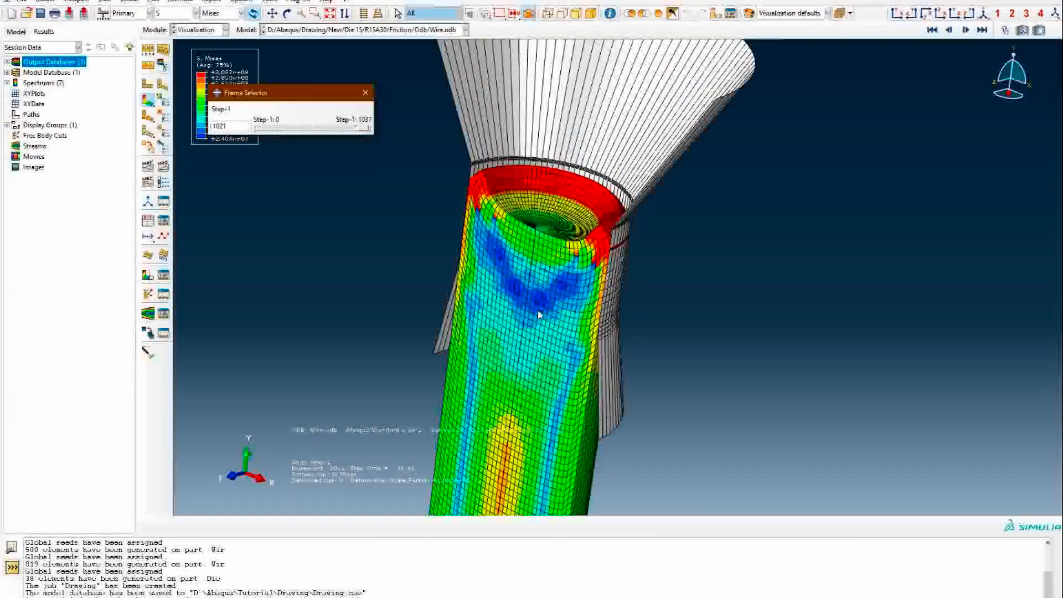
drag(364, 131, 362, 138)
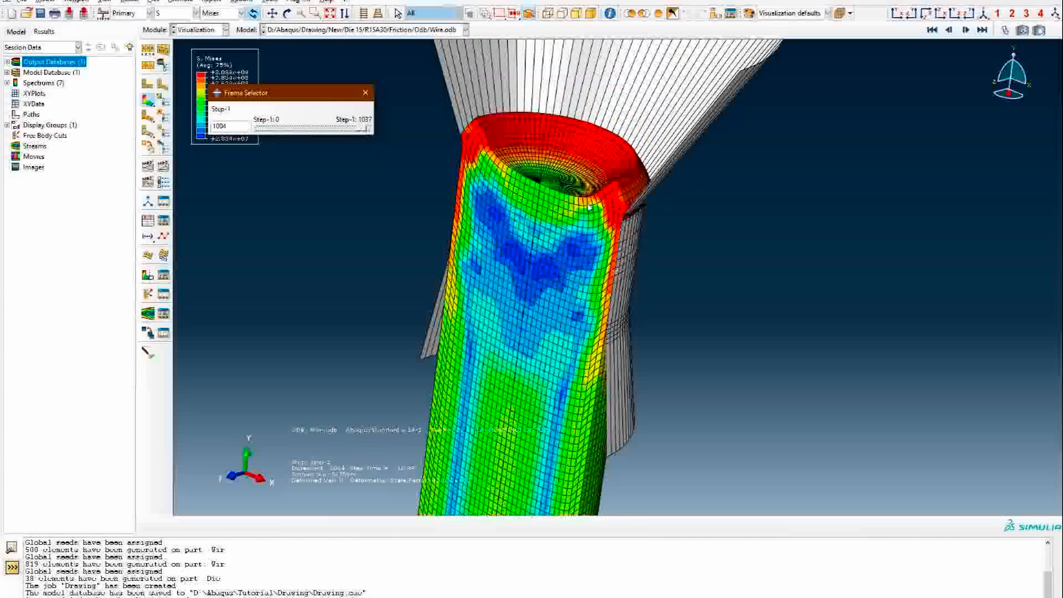
scroll(519, 67, down, 3)
scroll(519, 68, down, 2)
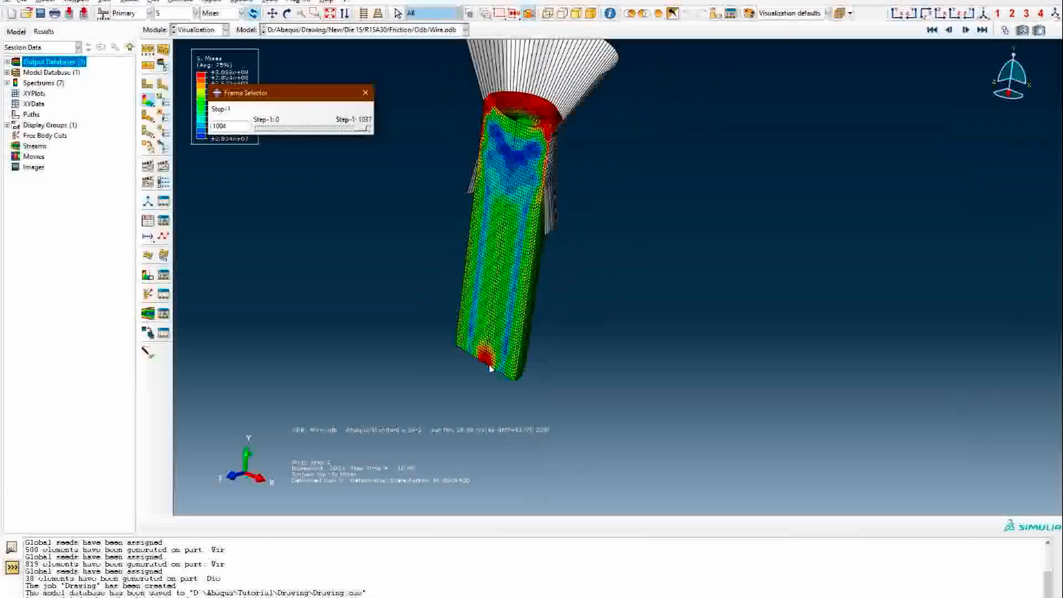